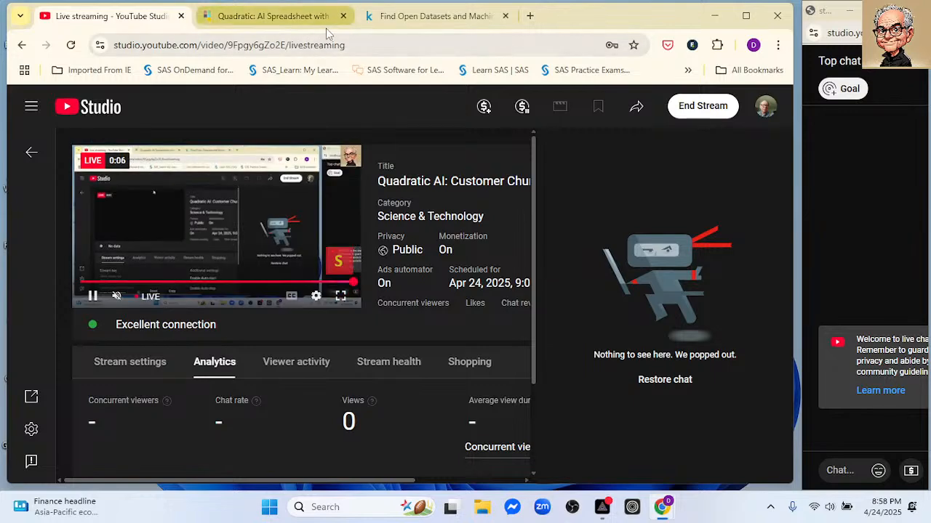
Open the MTN Nigeria Customer Churn dataset on Kaggle and download it as a zip
left_click(417, 16)
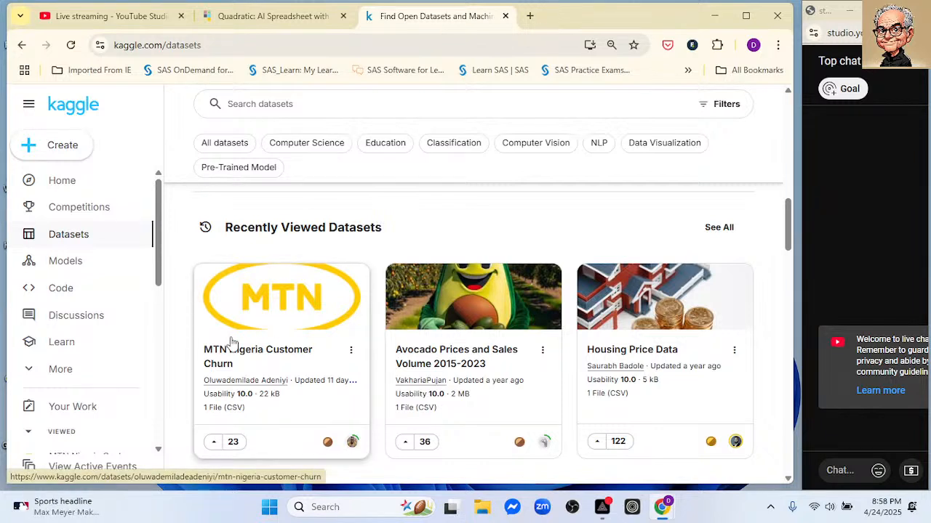
left_click(263, 316)
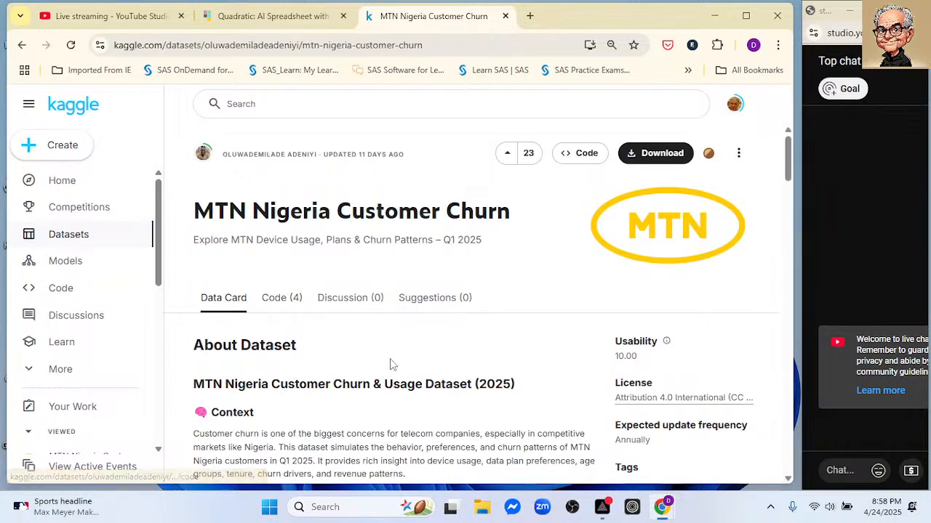
left_click(657, 155)
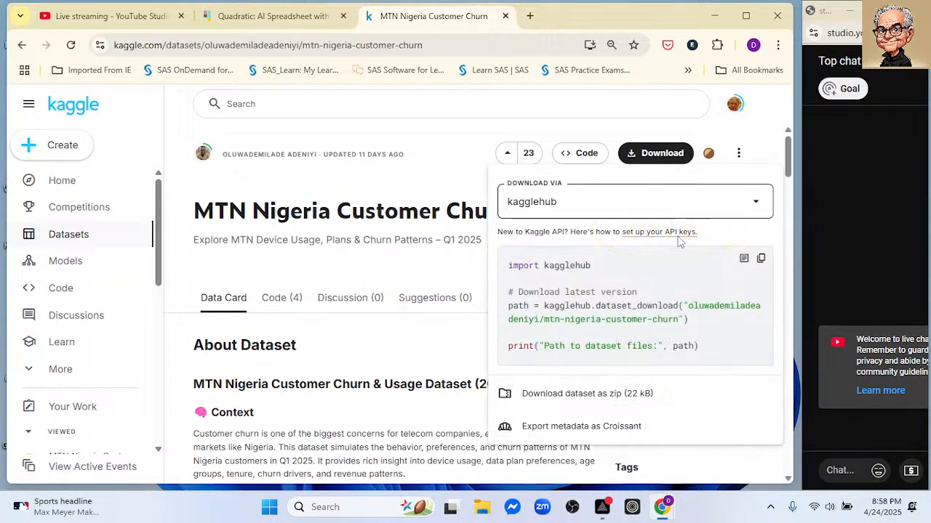
left_click(546, 399)
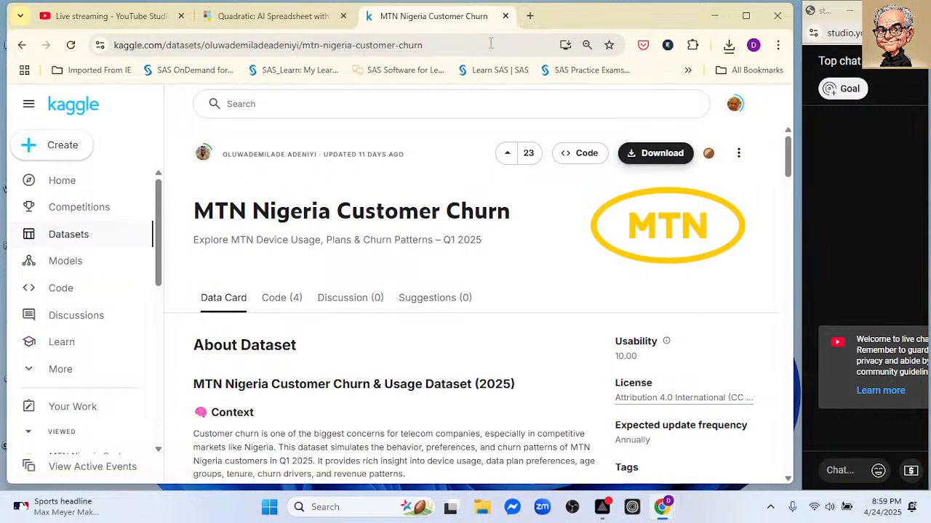
Read the Context paragraph of the dataset description, noting the industry and the period covered
scroll(480, 163, "down", 1)
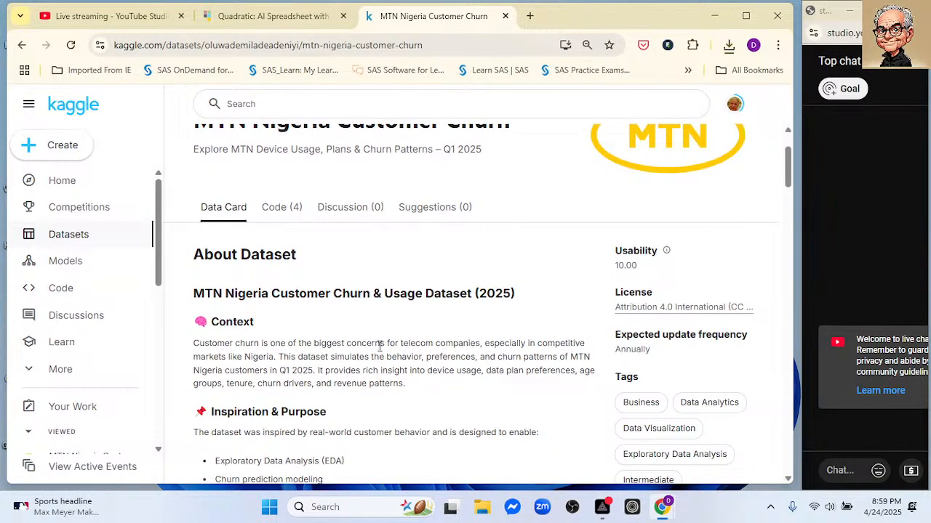
left_click_drag(401, 345, 484, 344)
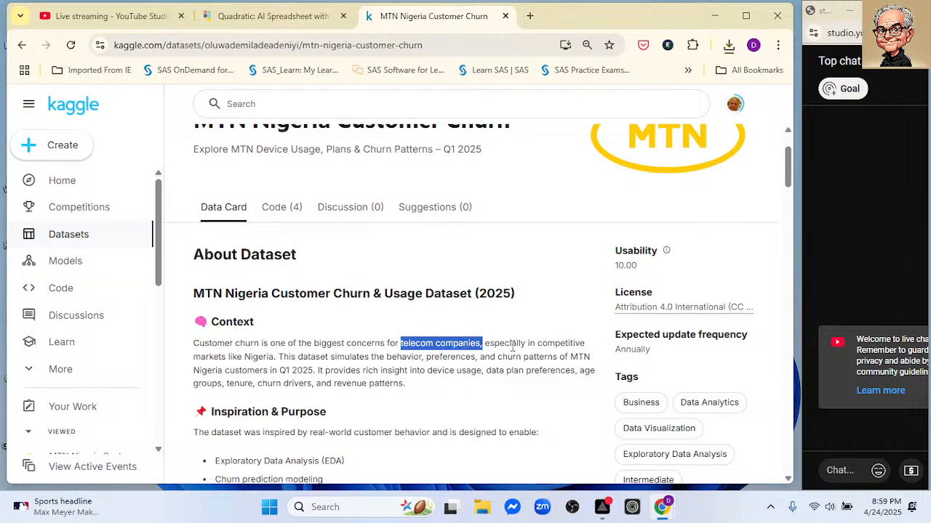
left_click(456, 346)
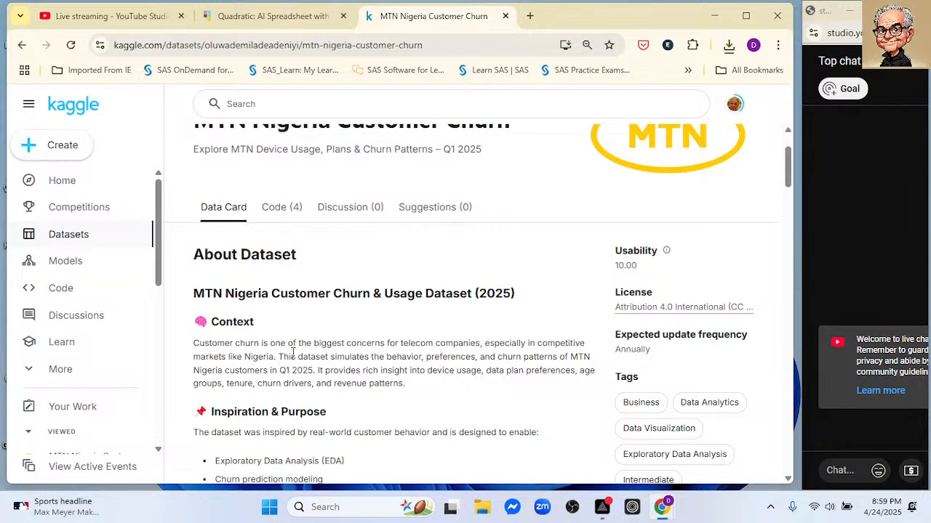
triple_click(346, 357)
left_click(346, 356)
left_click_drag(281, 370, 314, 371)
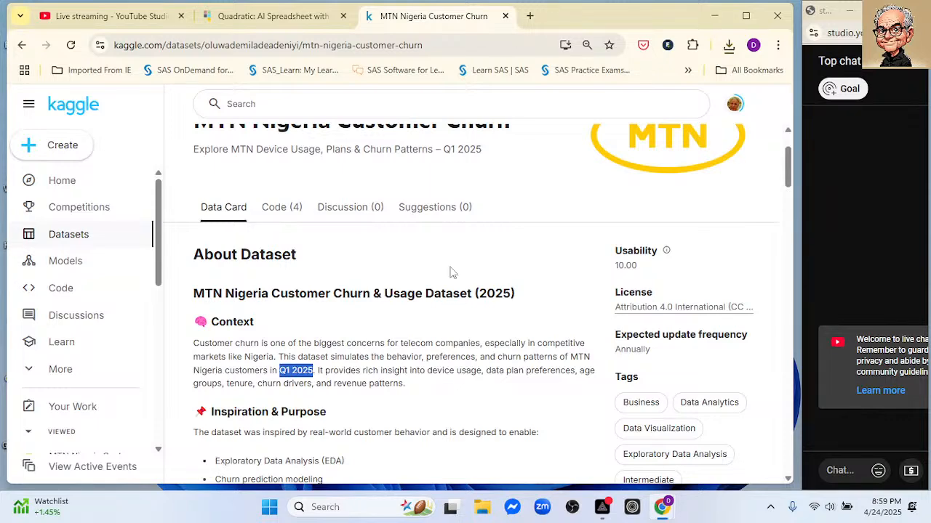
Close the Kaggle dataset page and open the Quadratic web app from its home page
left_click(506, 15)
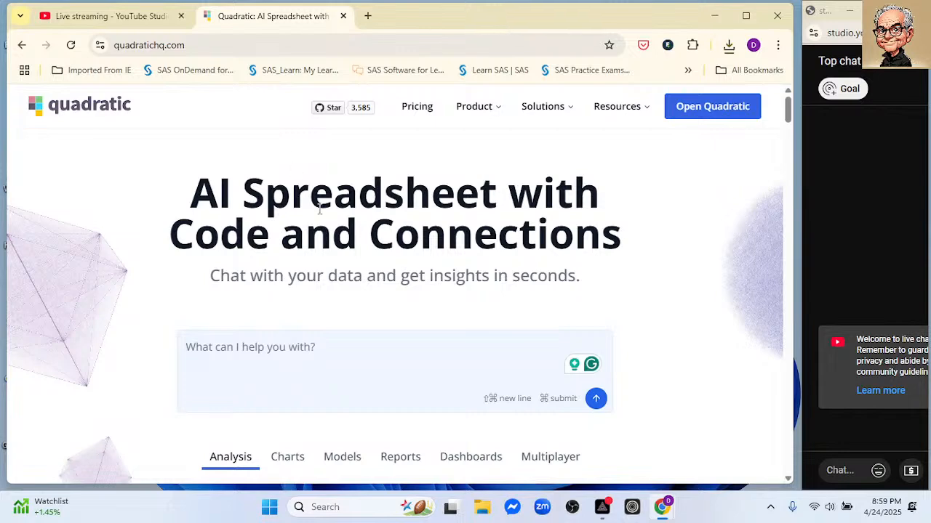
left_click(707, 117)
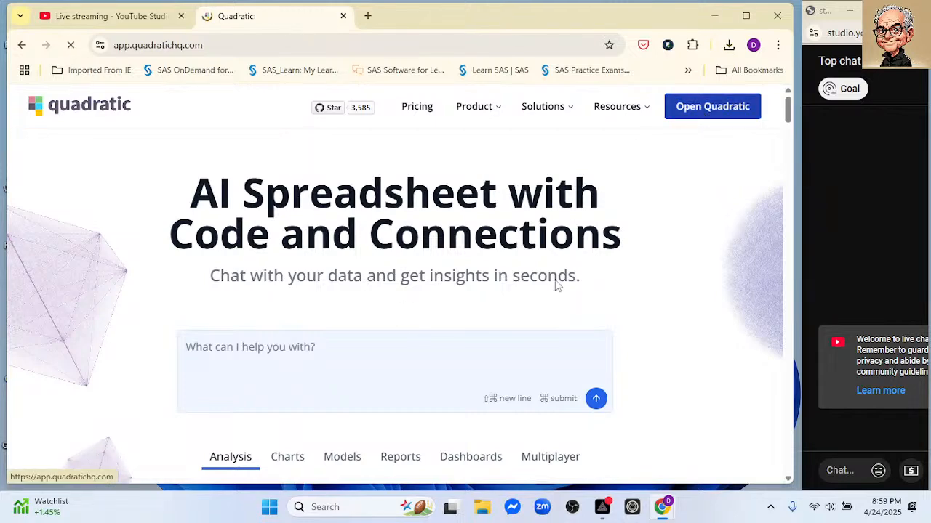
Switch to File Explorer and extract archive.zip in the Downloads folder to its default destination
left_click(483, 509)
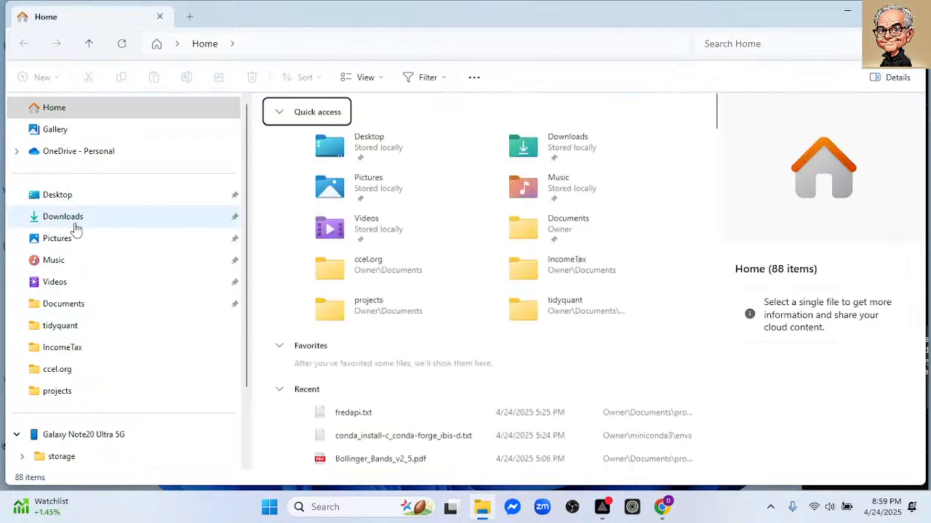
left_click(73, 222)
double_click(315, 142)
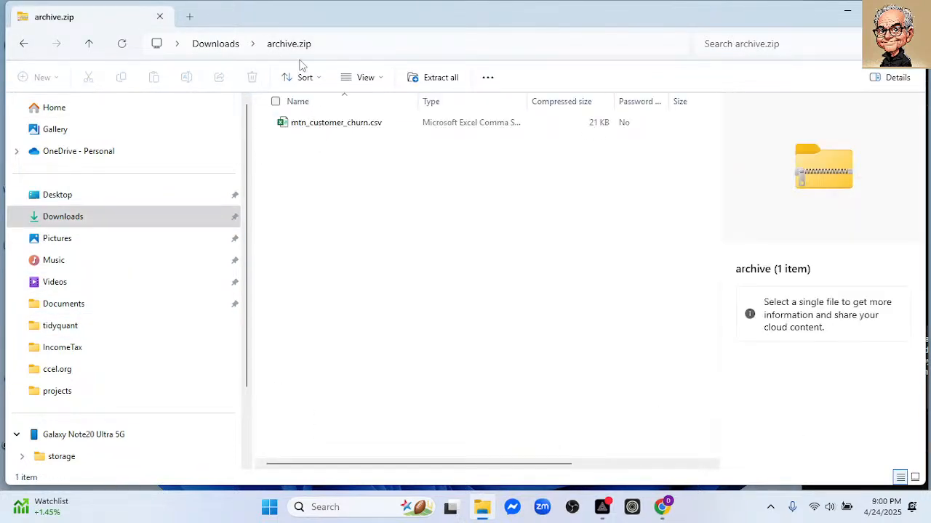
left_click(429, 77)
left_click(585, 384)
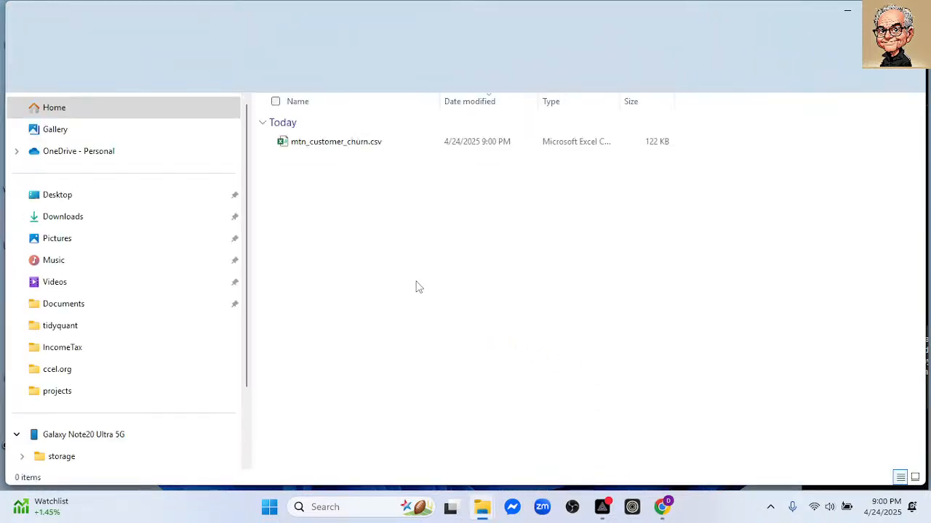
Return to the Downloads folder and delete archive.zip, keeping the extracted archive folder
left_click(68, 217)
left_click(325, 159)
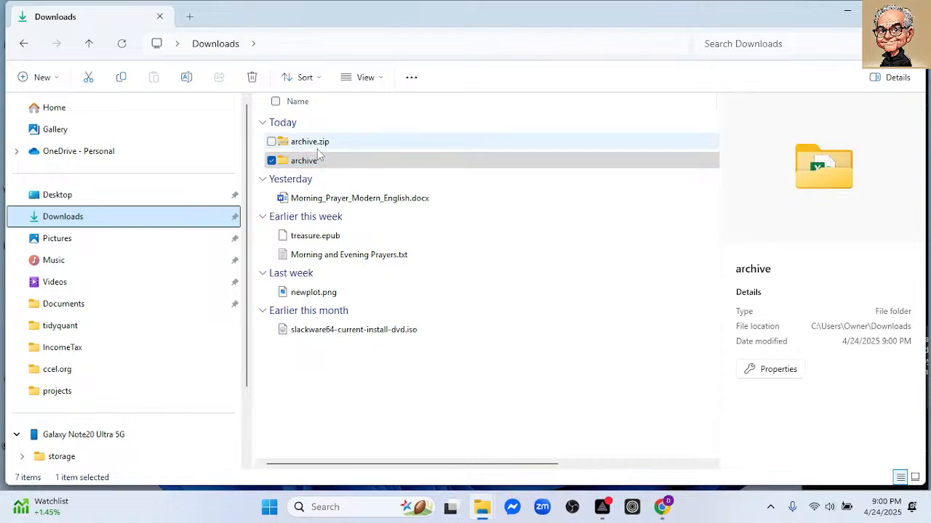
left_click(317, 149)
key("Delete")
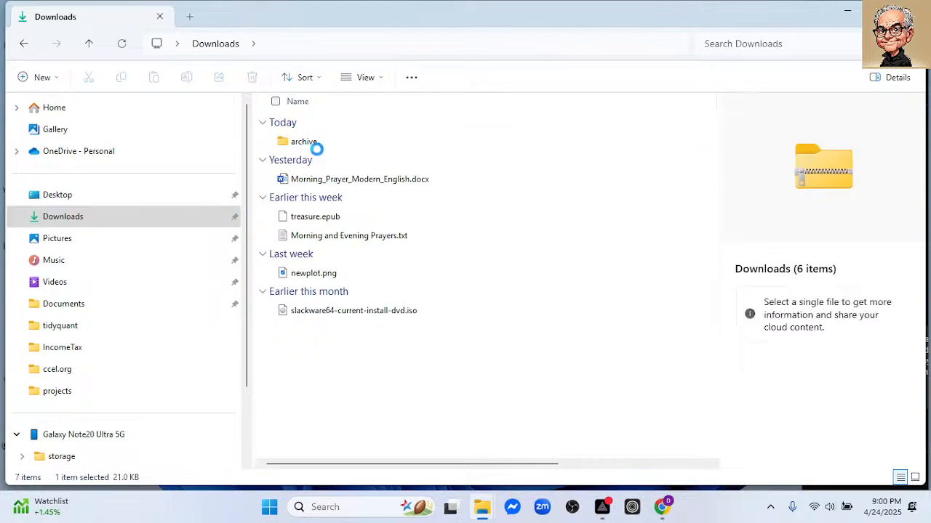
Narrow the File Explorer window to uncover the live chat window, and widen the chat window slightly
left_click(879, 12)
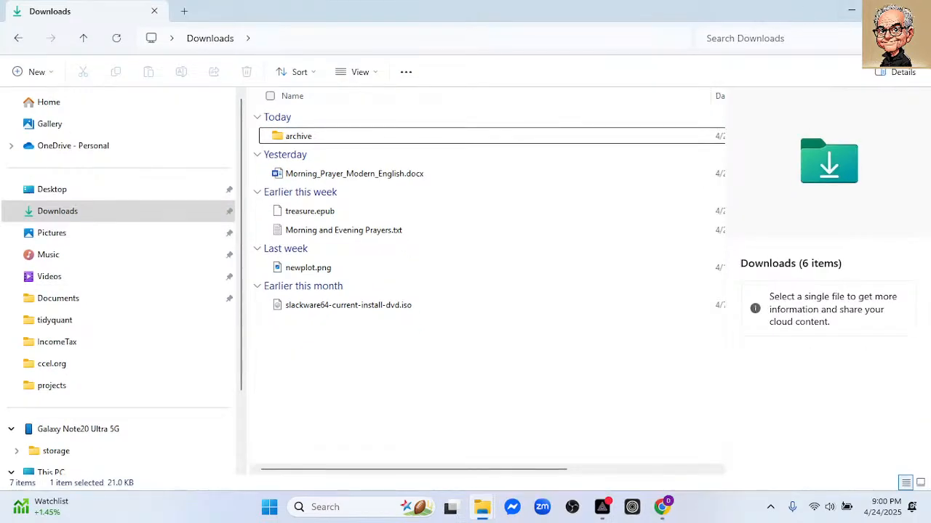
left_click(883, 11)
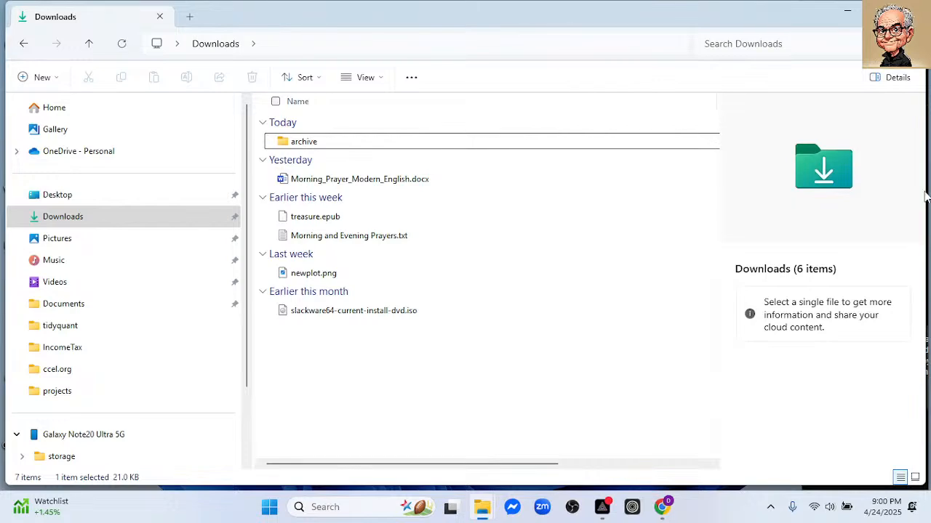
left_click_drag(922, 191, 767, 192)
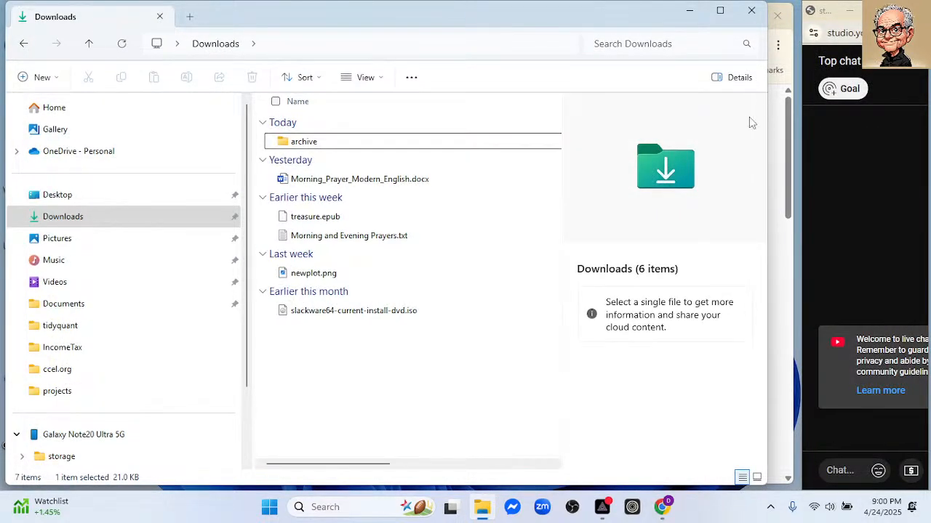
left_click_drag(802, 282, 794, 275)
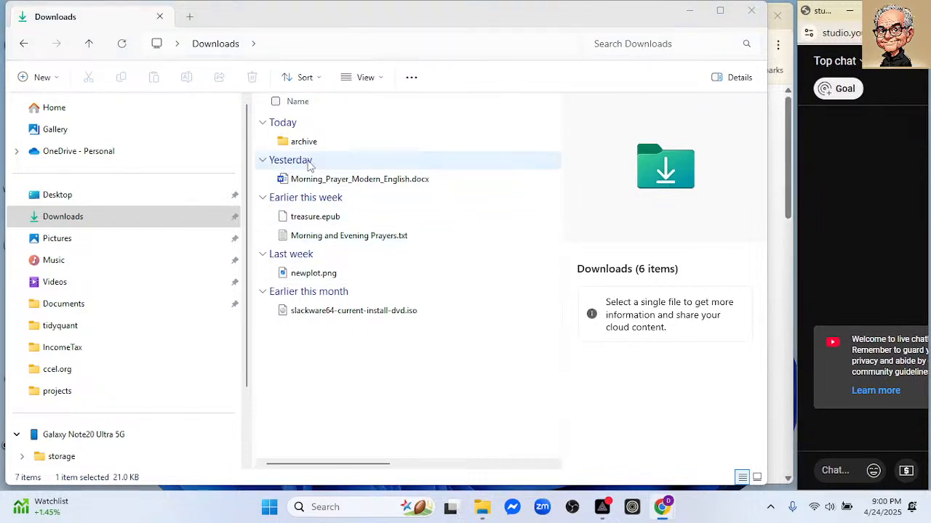
Open mtn_customer_churn.csv from the archive folder in Excel and fit the Subscription Plan column to its contents
double_click(285, 142)
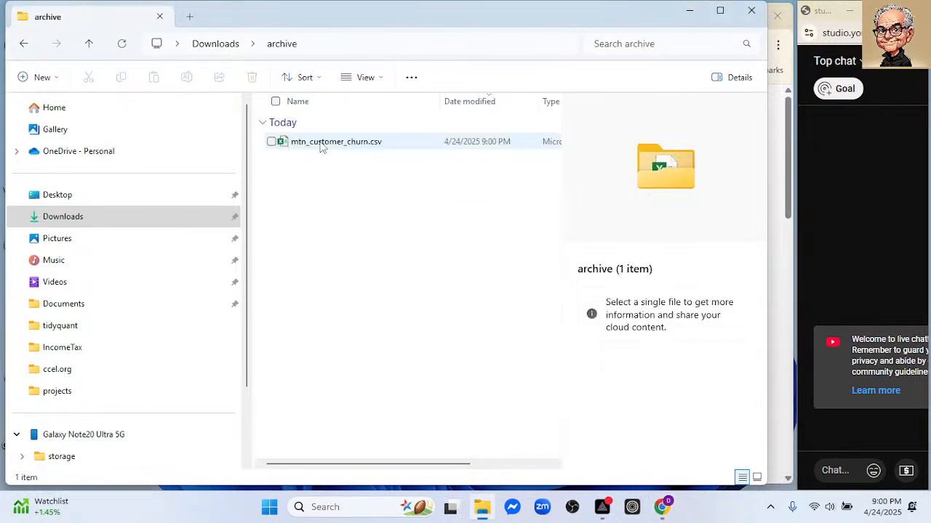
left_click(320, 144)
double_click(318, 146)
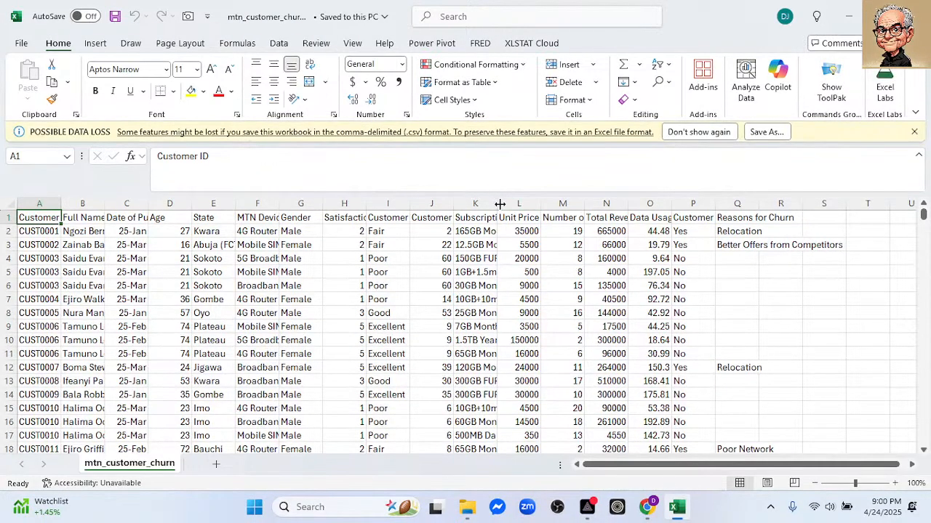
double_click(497, 200)
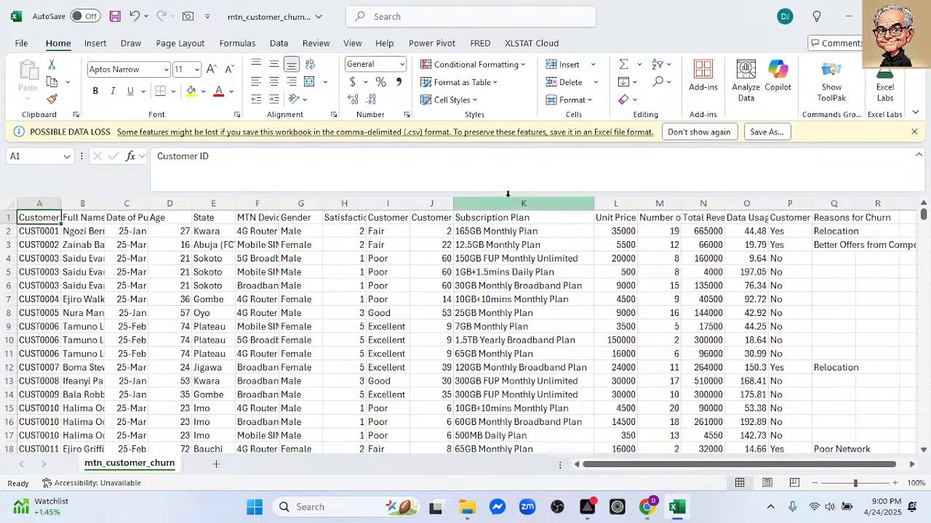
Save a copy of the file as the Excel Workbook mtn_customer_churn.xlsx in the archive folder
left_click(766, 132)
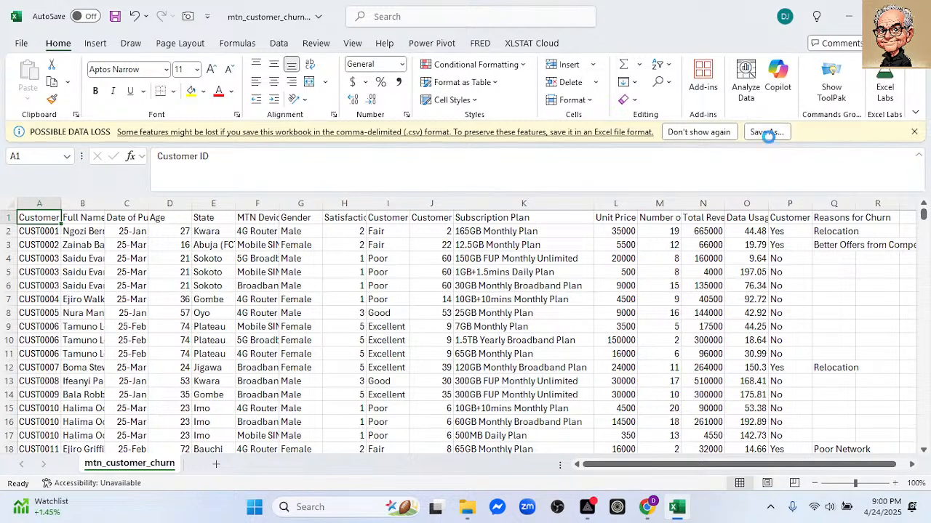
left_click(244, 249)
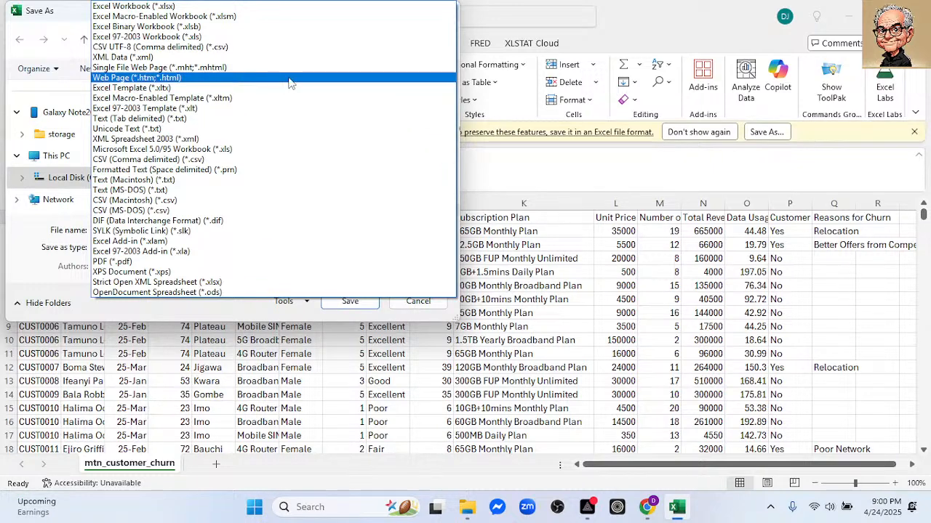
left_click(189, 6)
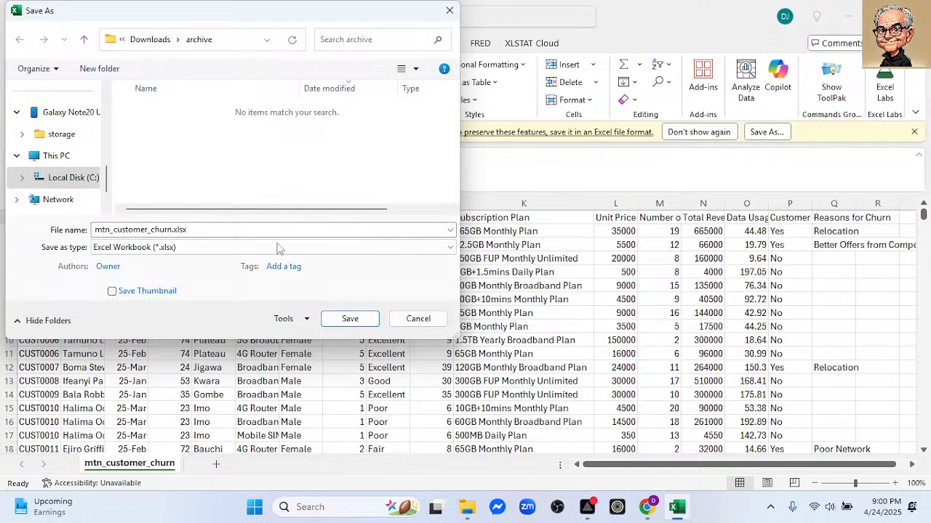
left_click(356, 318)
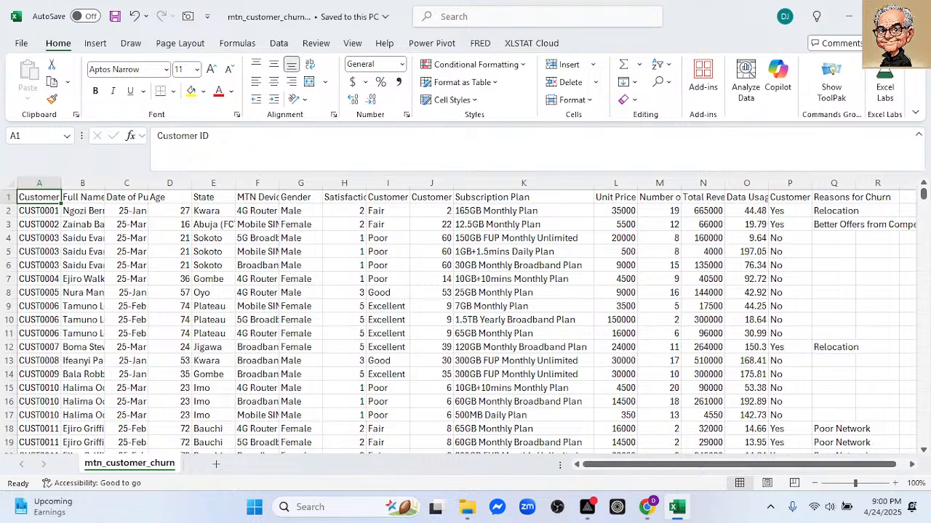
Convert the whole data range starting at A1 into a table with a header row
left_click(49, 181)
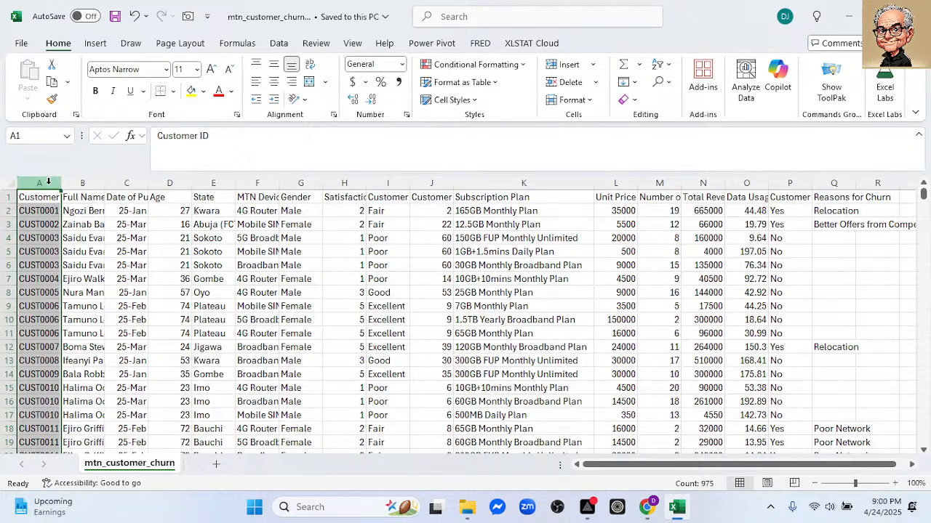
left_click(29, 195)
key("ctrl+shift+End")
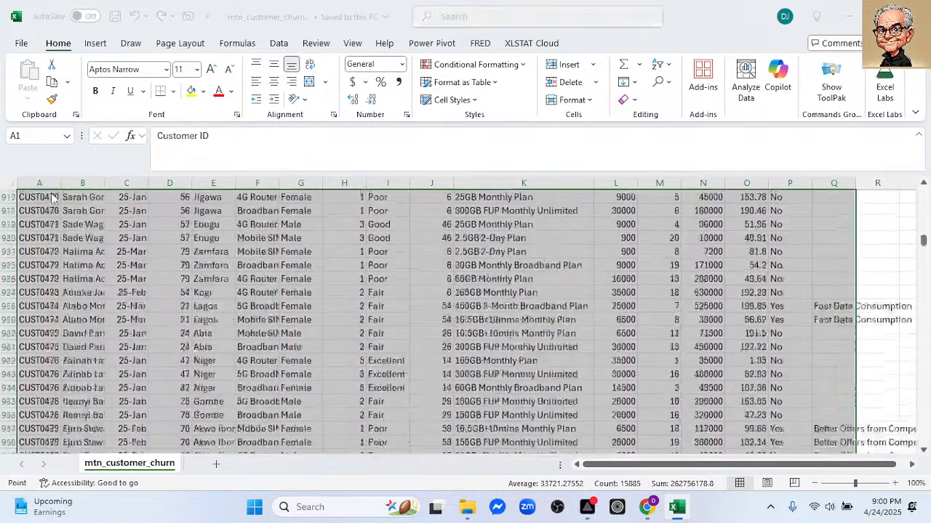
key("ctrl+t")
left_click(597, 345)
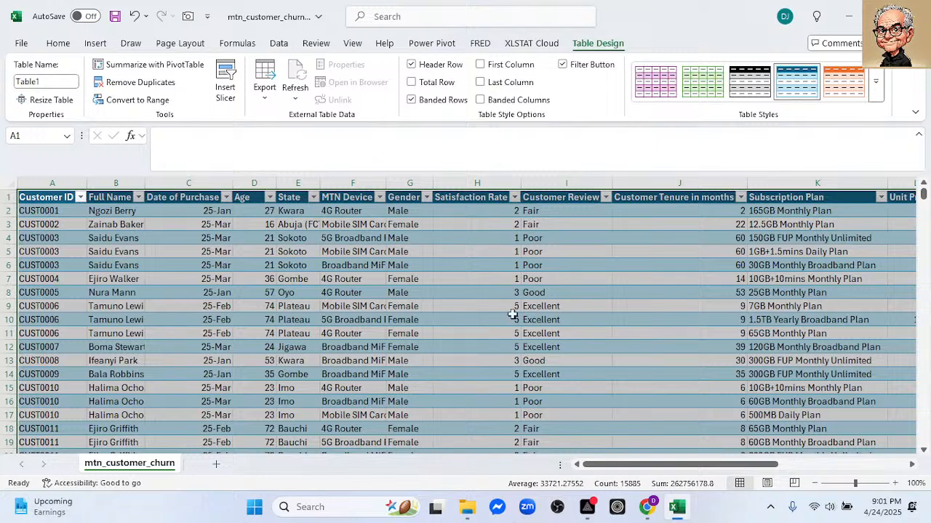
Examine the Age, Satisfaction Rate, Unit Price, Number of Times Purchased and Total Revenue columns
left_click(252, 181)
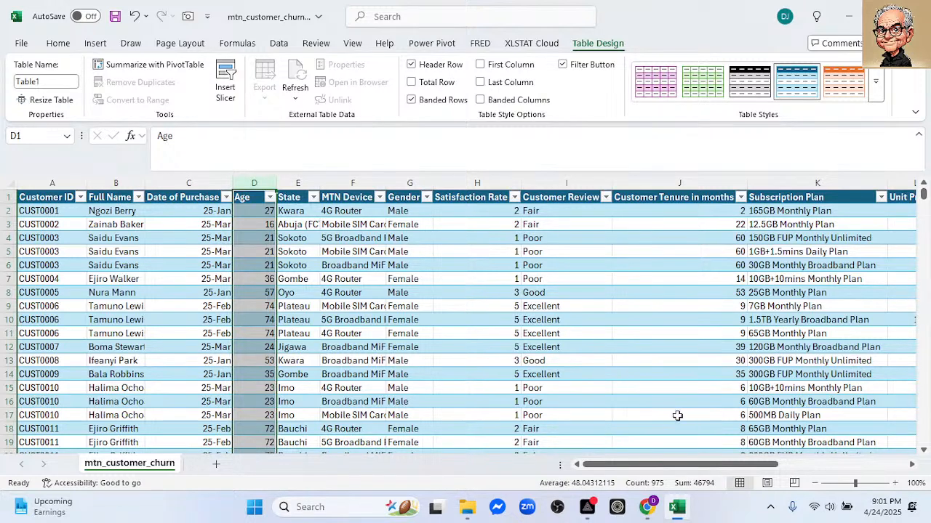
left_click(458, 182)
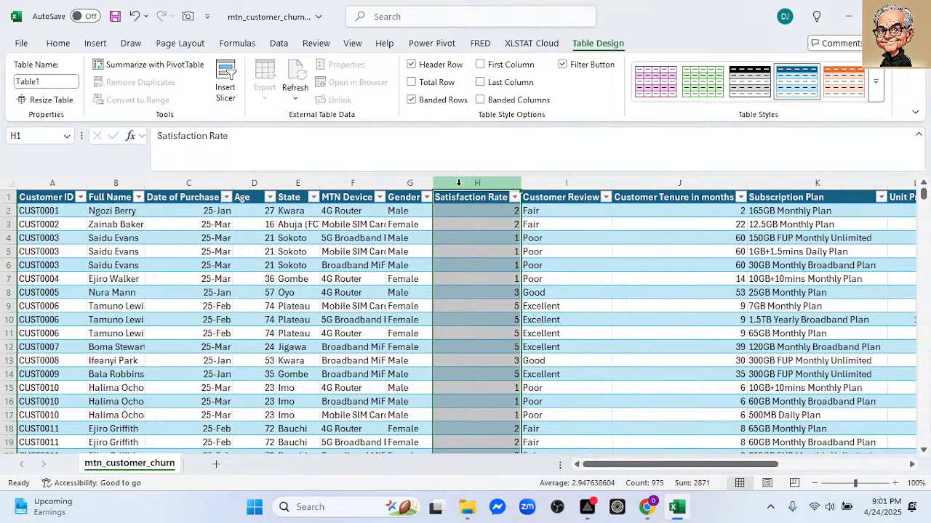
left_click_drag(662, 469, 729, 469)
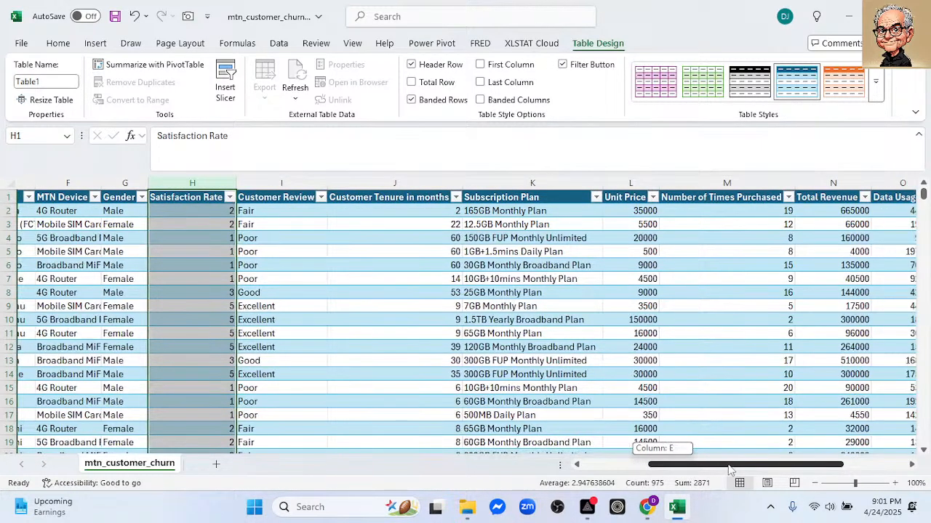
left_click(615, 184)
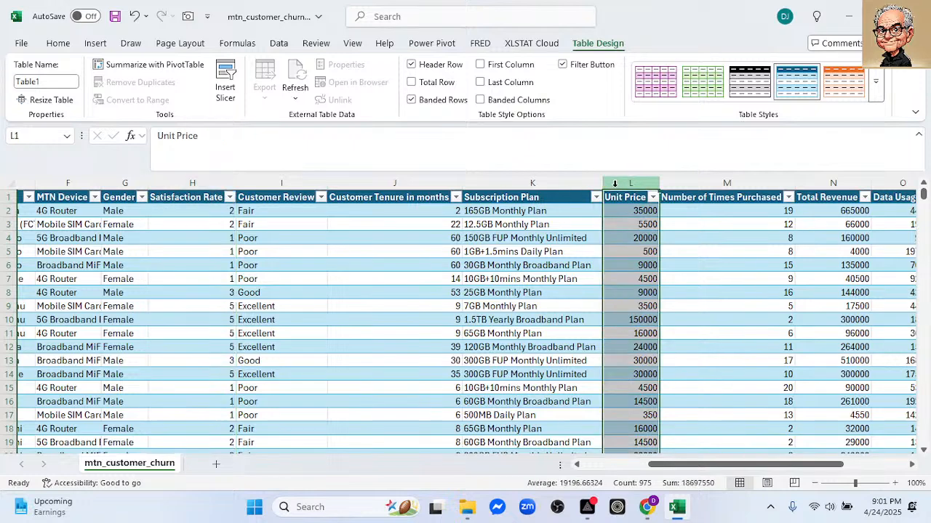
left_click(683, 178)
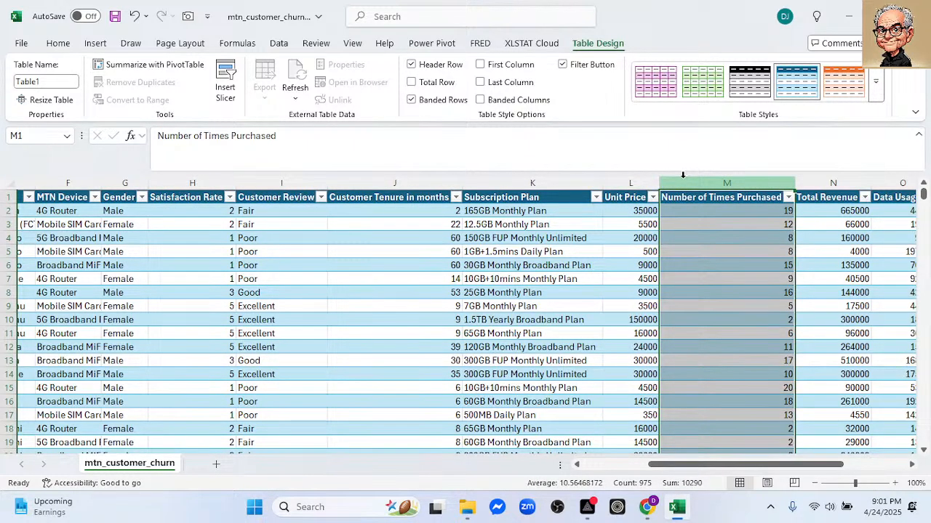
left_click(811, 182)
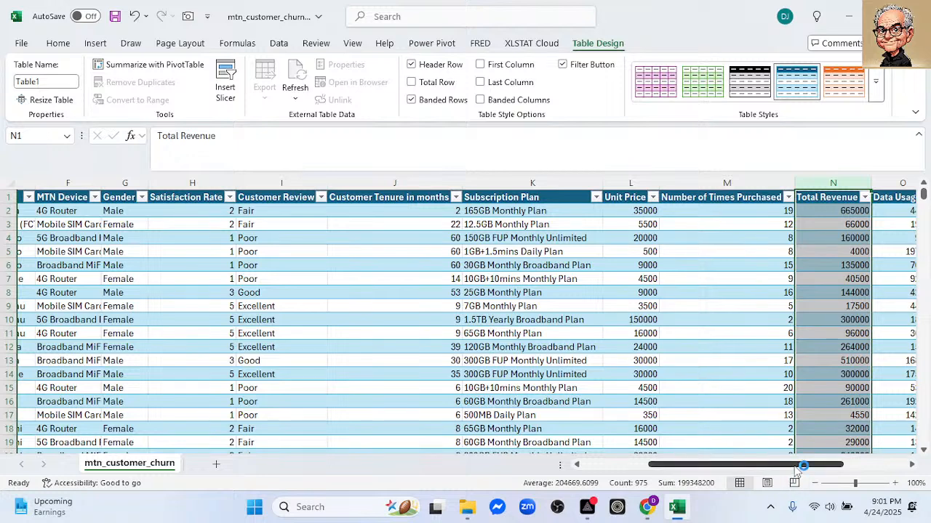
Fit the Data Usage and Reasons for Churn columns to their contents and save the workbook
left_click_drag(799, 465, 843, 466)
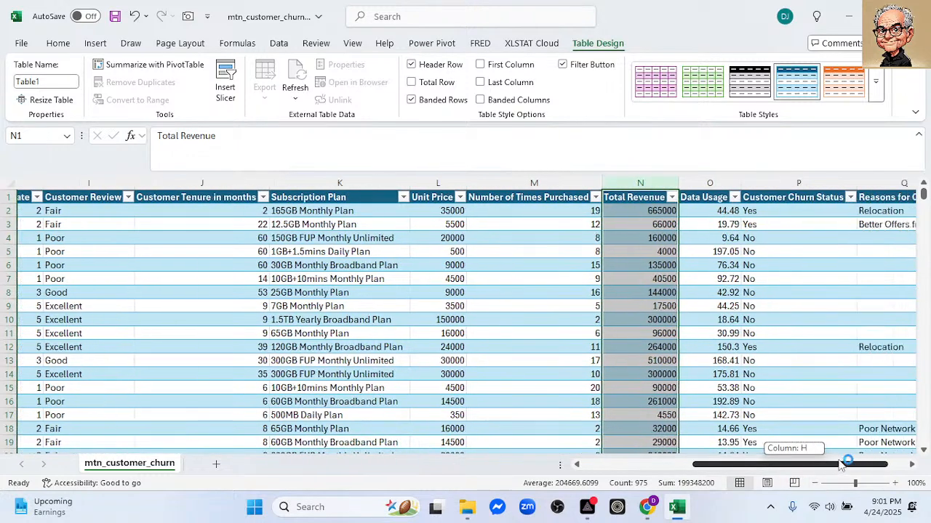
left_click(689, 182)
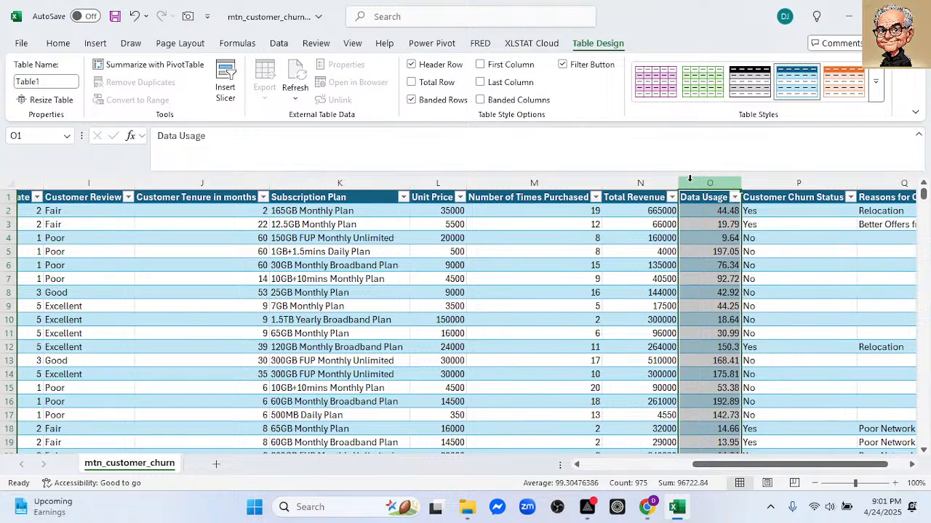
double_click(740, 182)
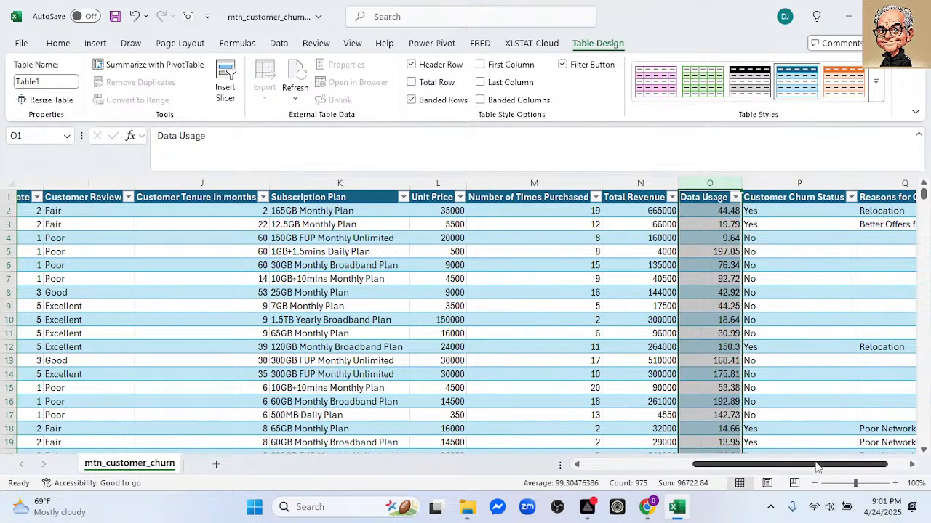
left_click_drag(818, 468, 877, 460)
double_click(872, 176)
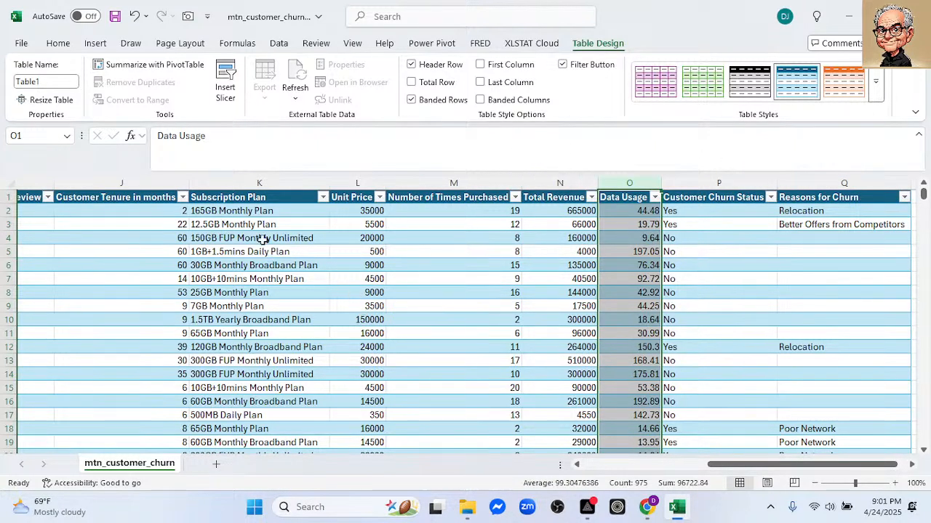
key("ctrl+s")
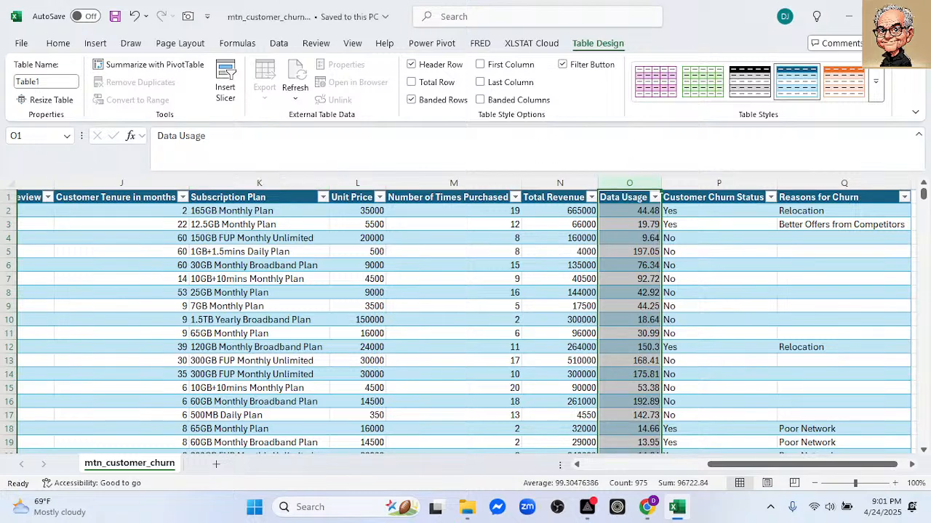
Switch to Quadratic in the browser, closing the archive folder window, and create a new team file named Customer Churn Analysis
key("alt+Tab")
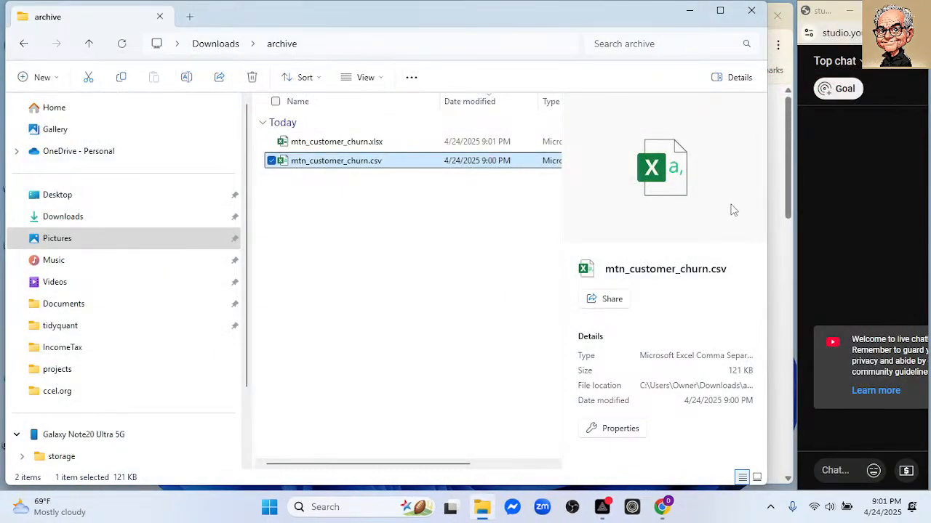
left_click(751, 13)
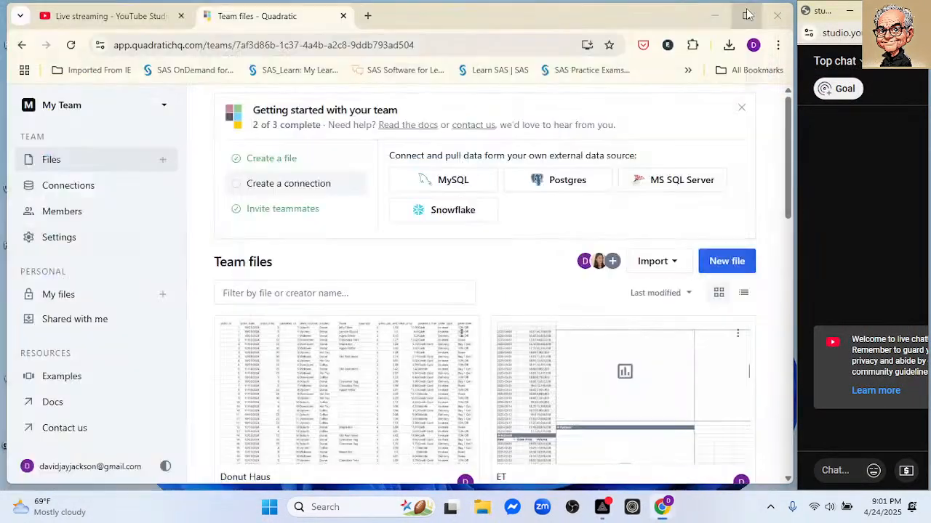
left_click(719, 263)
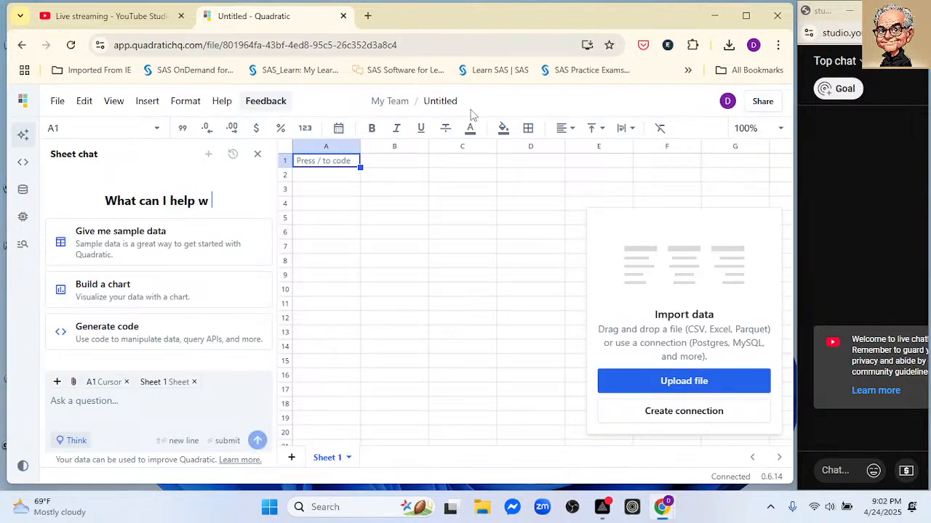
left_click(443, 105)
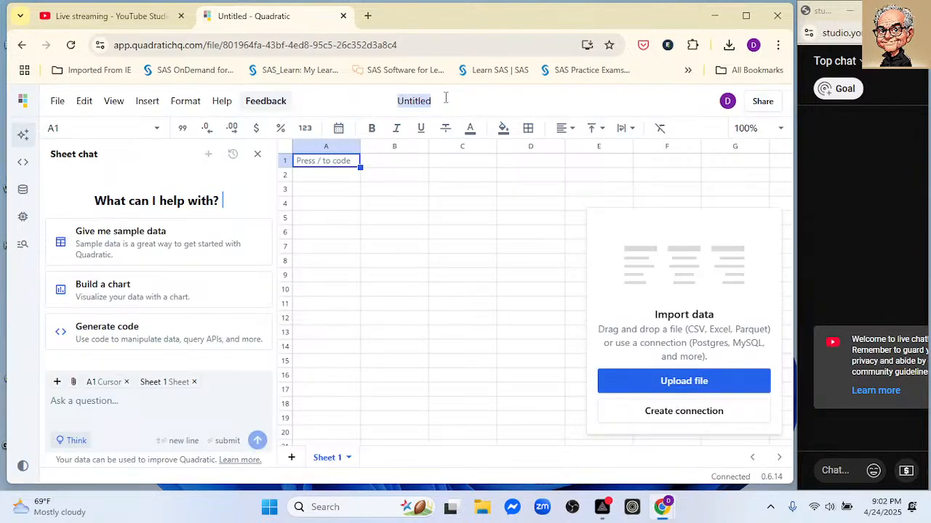
type("Customer ")
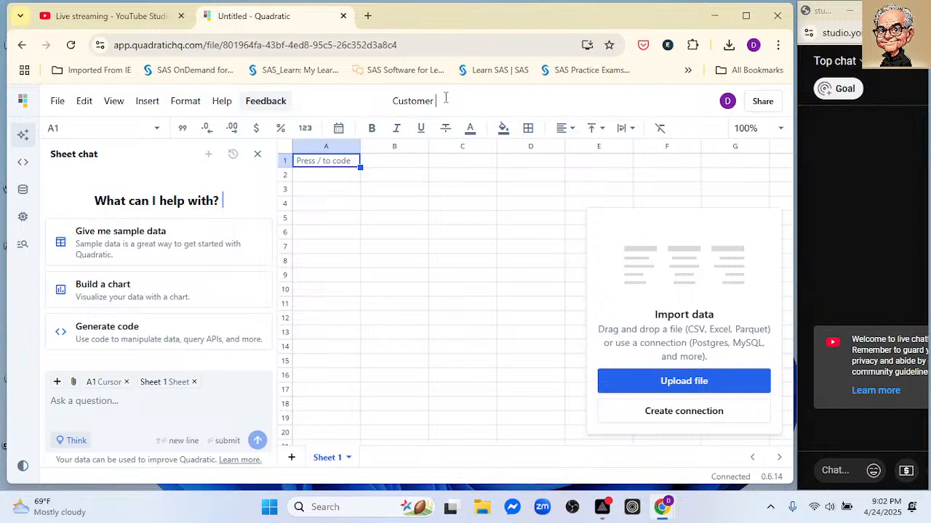
type("Churn Analysis")
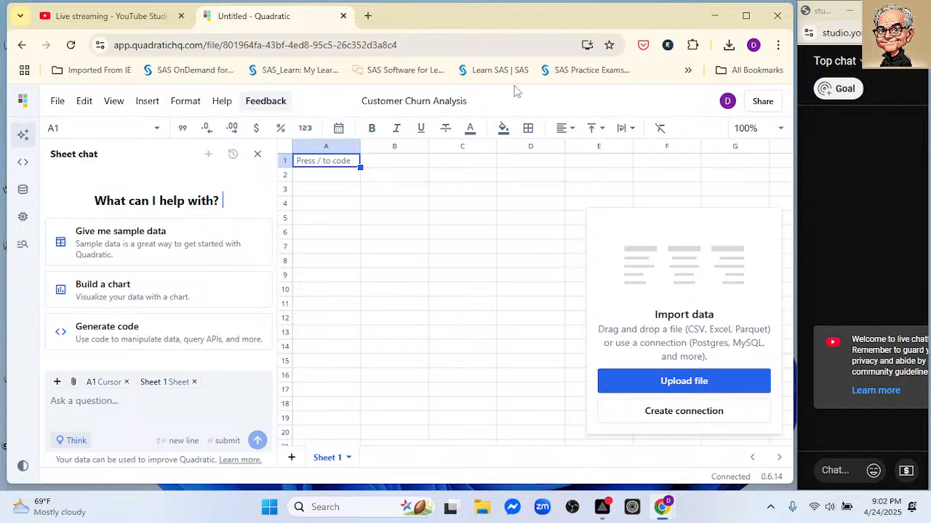
left_click(515, 86)
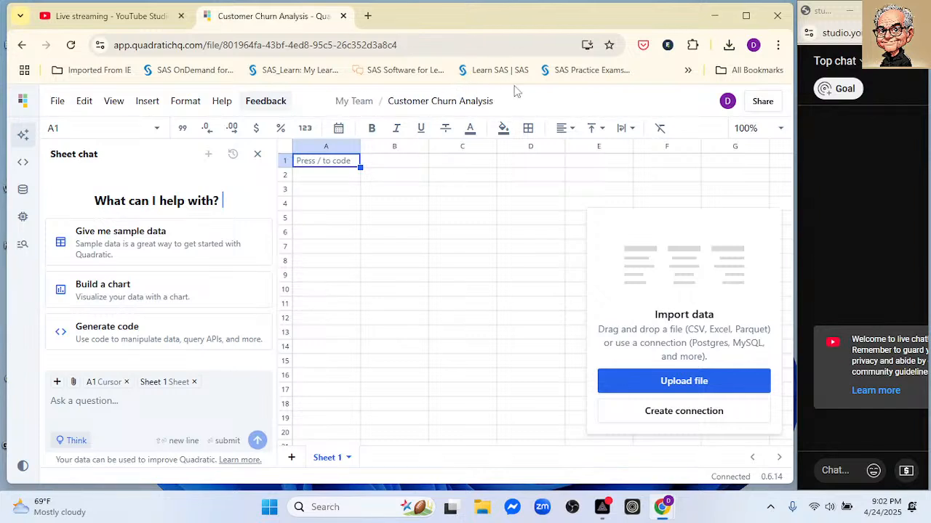
Upload mtn_customer_churn.xlsx from the archive folder in Downloads into the new file
left_click(675, 390)
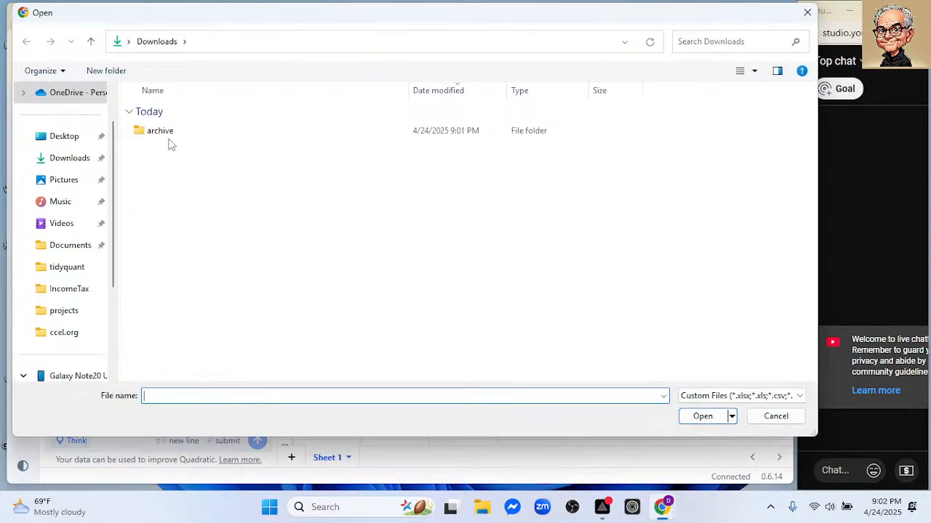
left_click(162, 135)
double_click(161, 133)
left_click(176, 134)
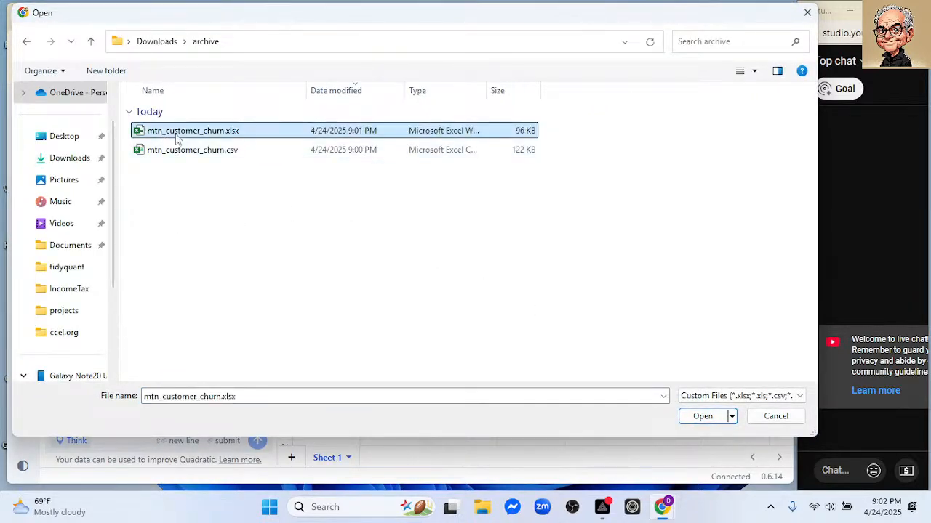
left_click(702, 416)
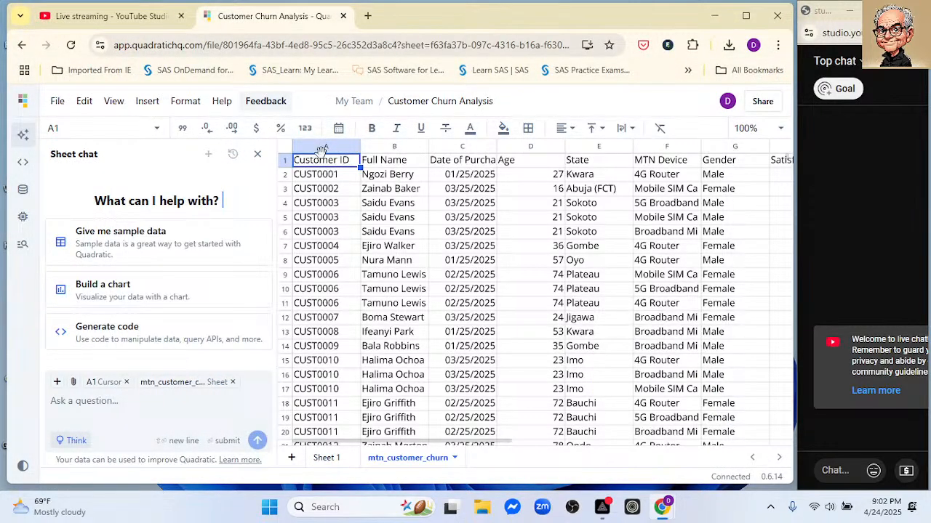
Convert the imported data range A1:Q975 on the mtn_customer_churn sheet into a table
left_click_drag(324, 164, 672, 169)
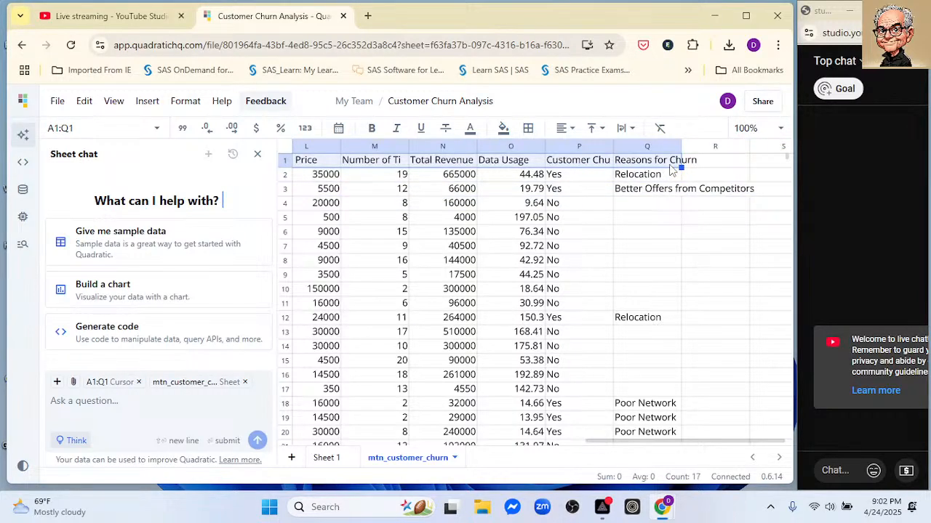
key("ctrl+shift+Down")
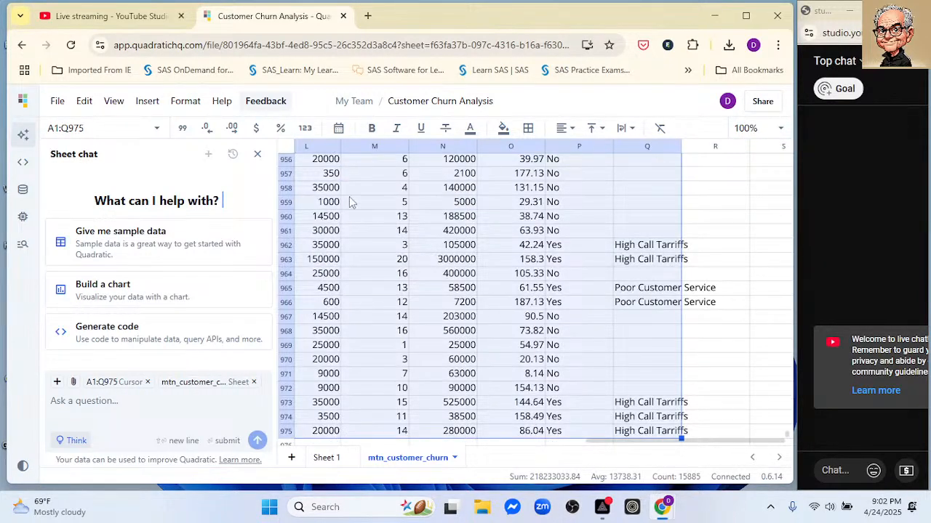
left_click(188, 101)
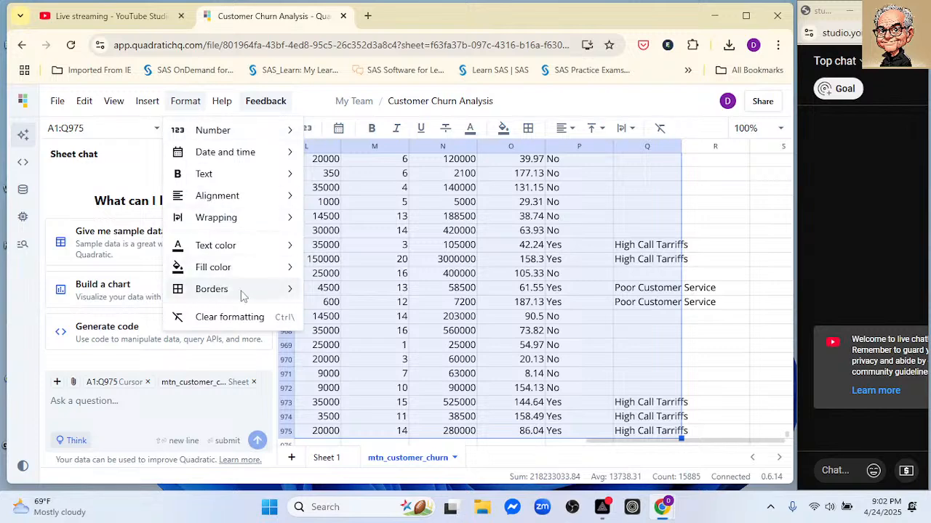
mouse_move(243, 275)
mouse_move(247, 298)
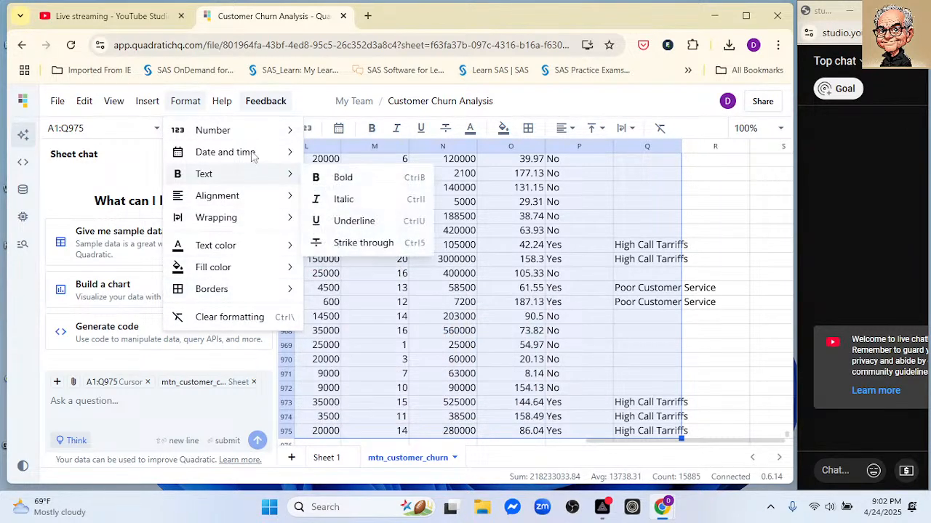
left_click(145, 102)
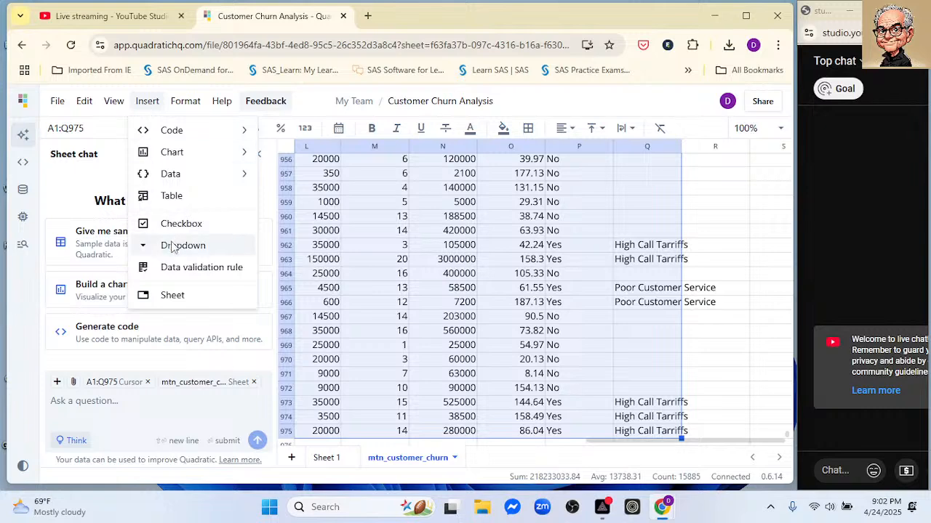
left_click(173, 196)
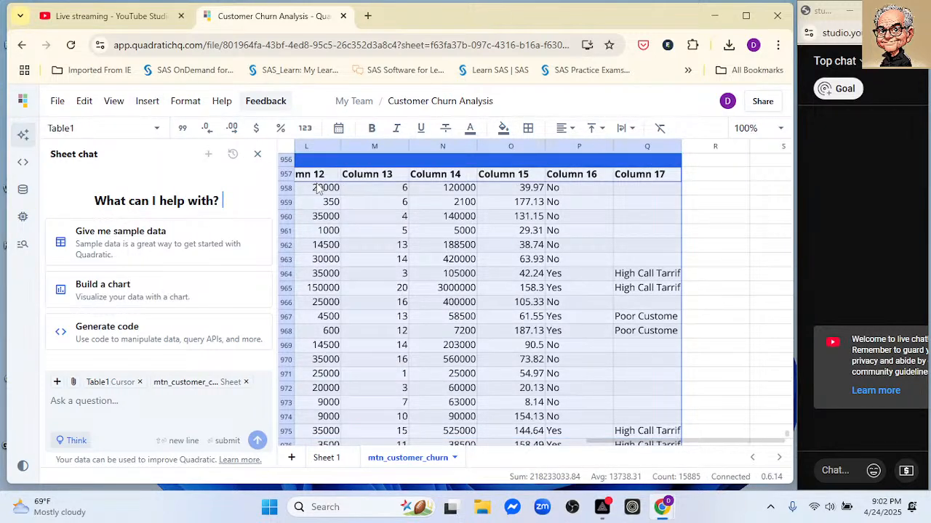
Make the new table on the mtn_customer_churn sheet use its first row as column names
left_click(603, 434)
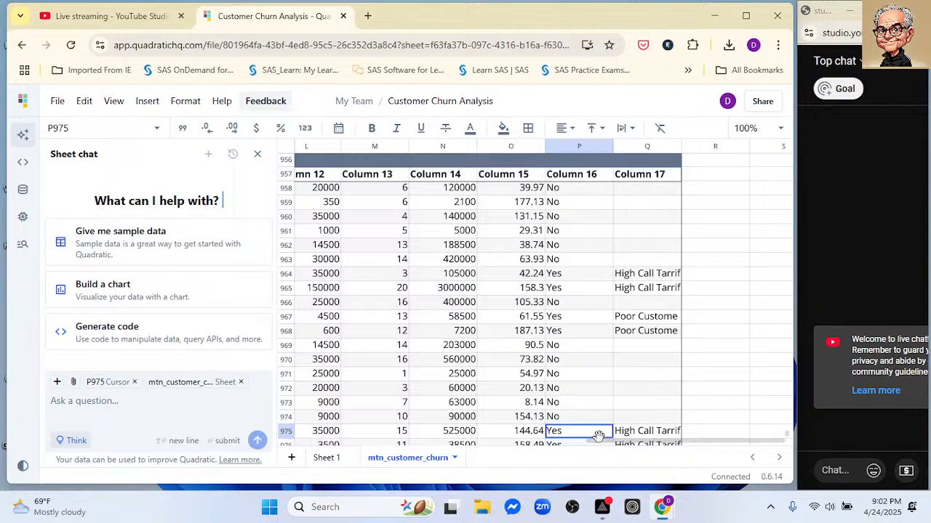
left_click_drag(600, 441, 290, 372)
scroll(521, 225, "up", 20)
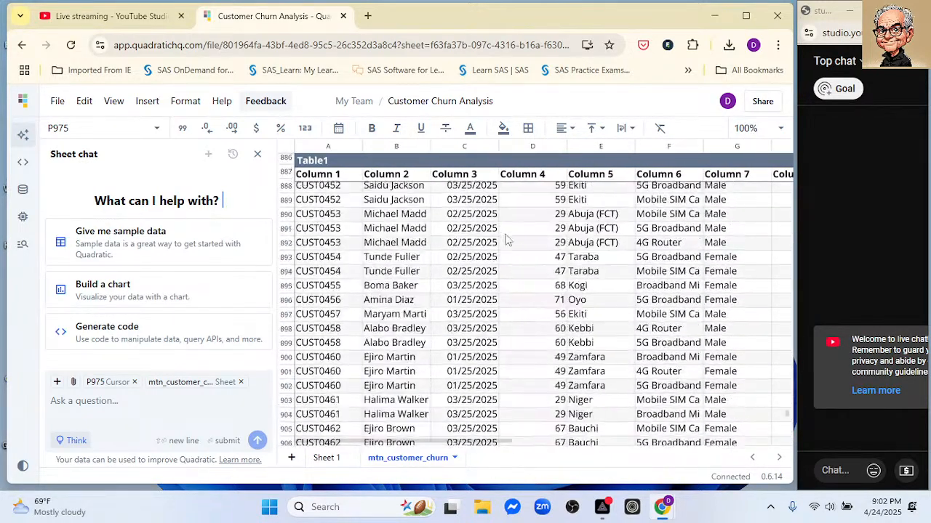
scroll(529, 223, "up", 14)
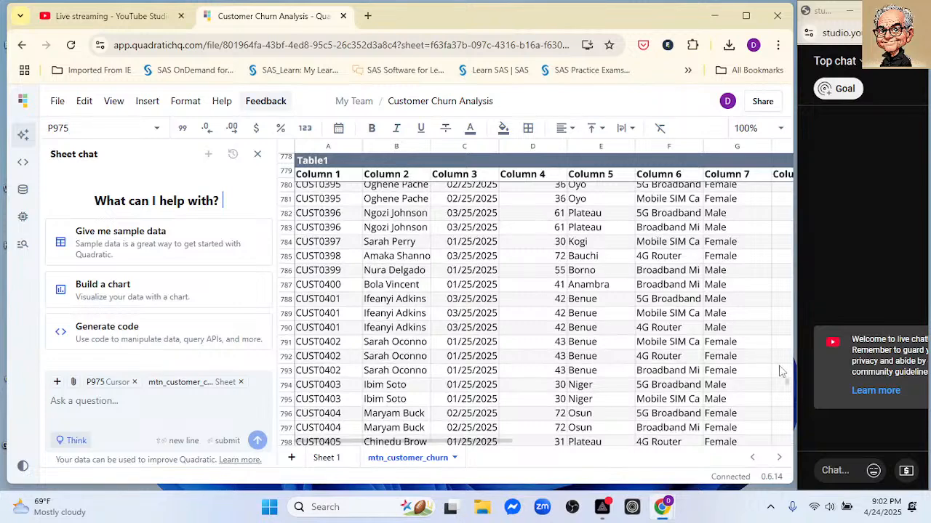
left_click_drag(788, 386, 796, 184)
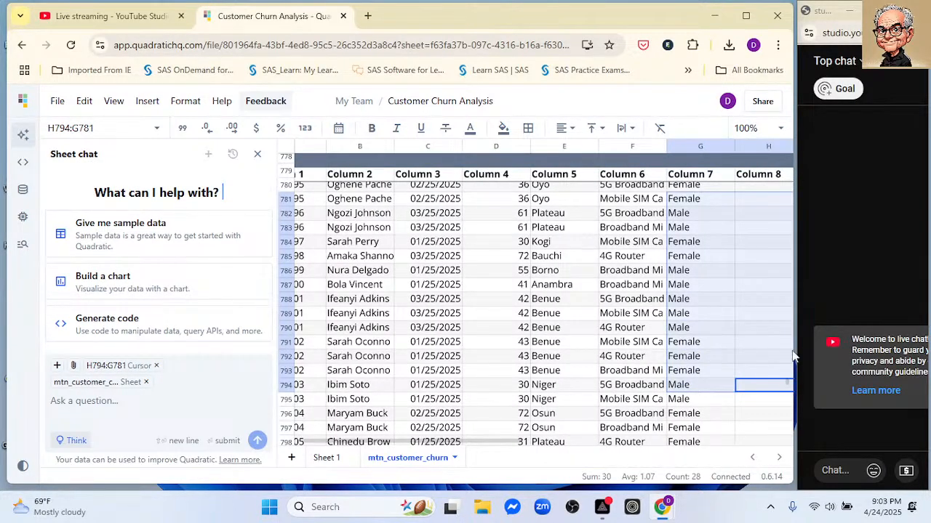
scroll(727, 255, "up", 10)
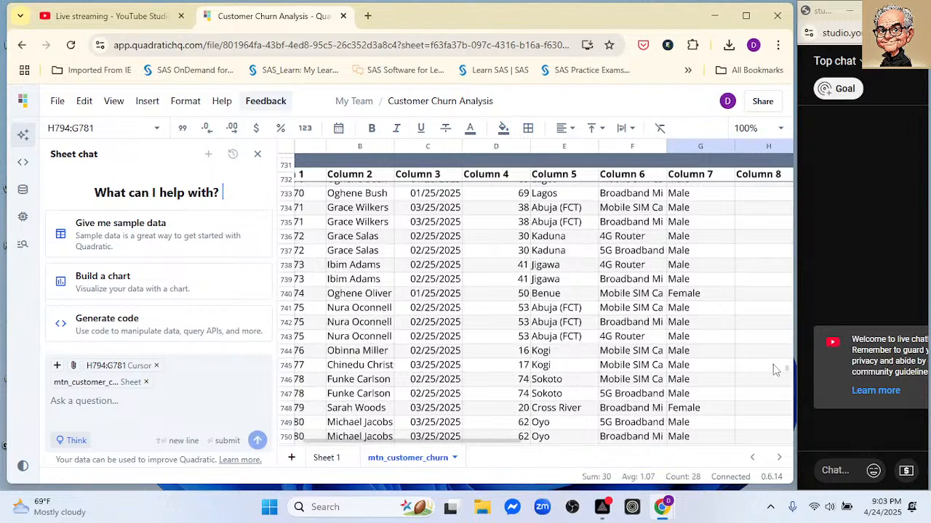
left_click(790, 370)
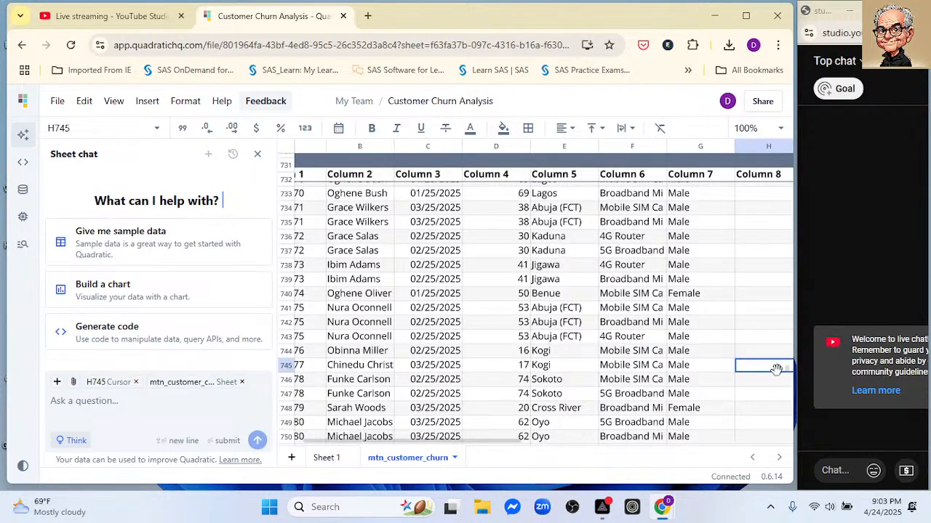
scroll(502, 218, "up", 5)
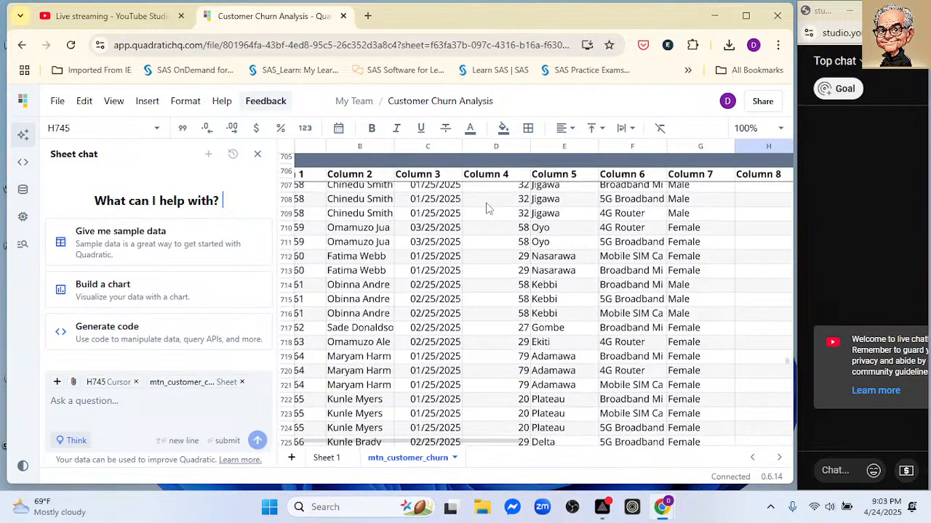
left_click(350, 187)
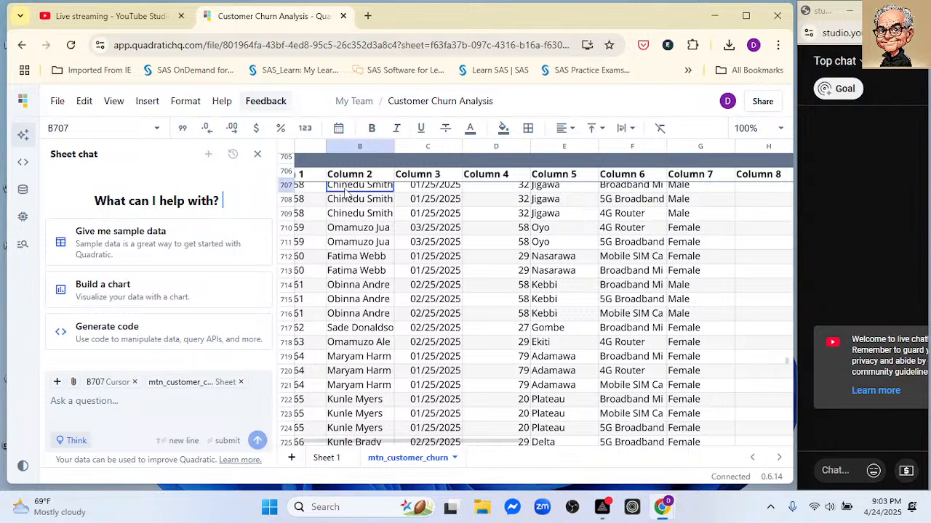
right_click(344, 178)
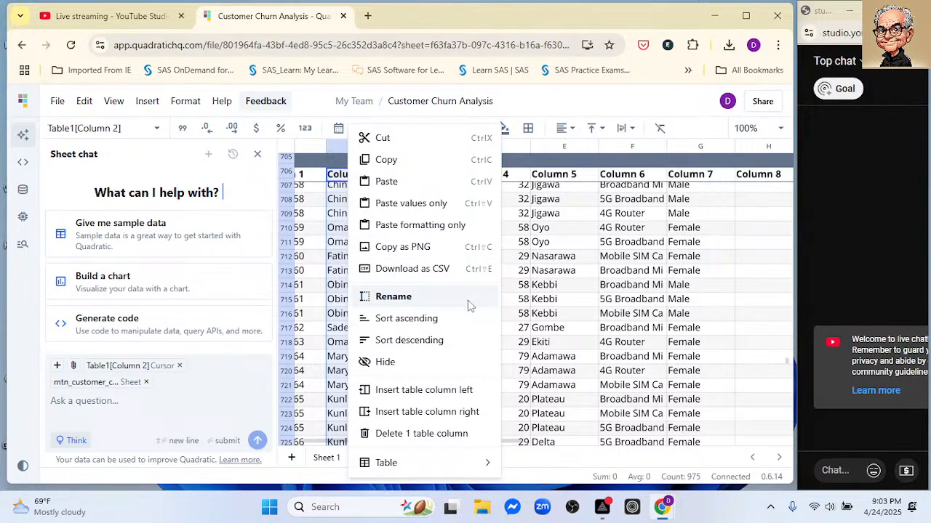
mouse_move(462, 465)
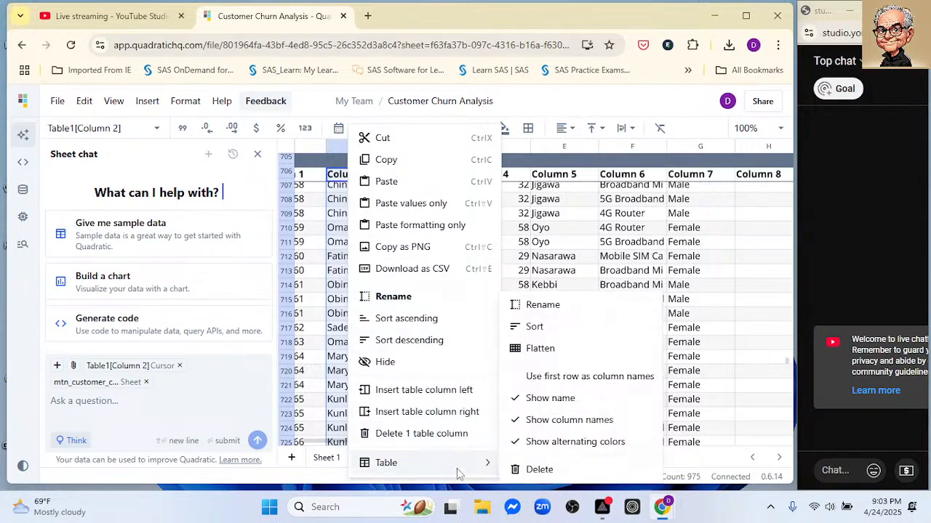
left_click(530, 377)
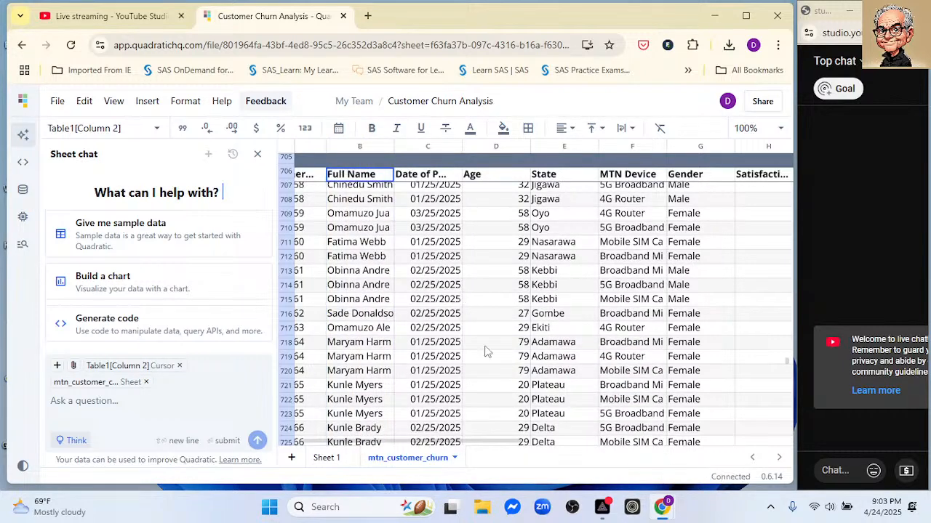
scroll(407, 443, "left", 1)
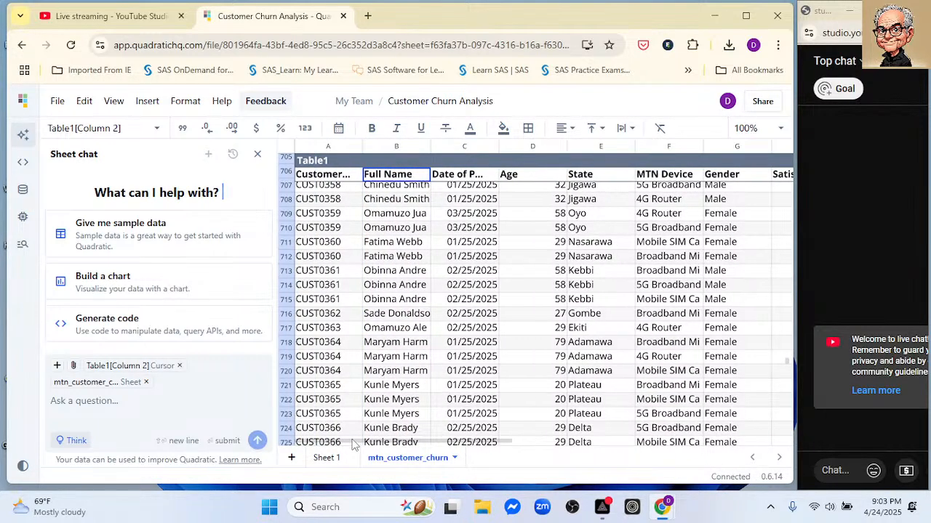
type("Let's so some ch")
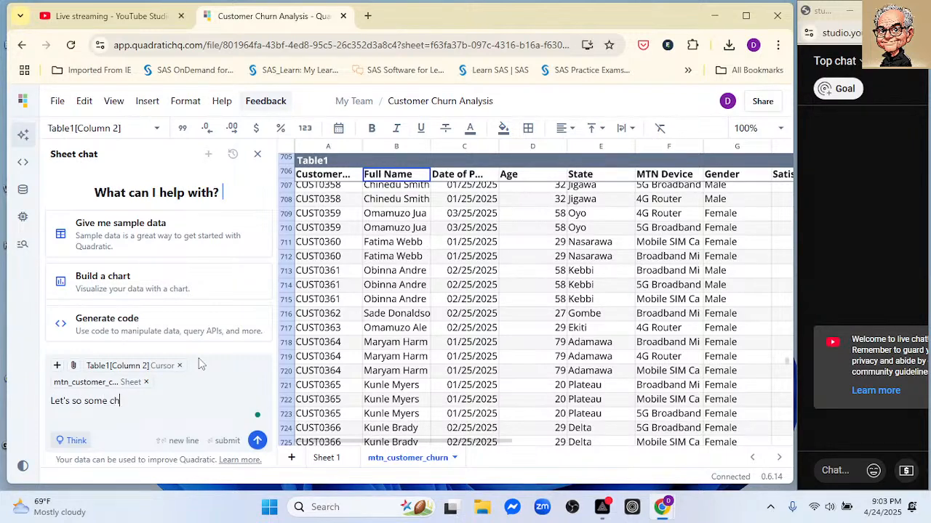
key("BackSpace")
key("BackSpace")
key("BackSpace")
key("BackSpace")
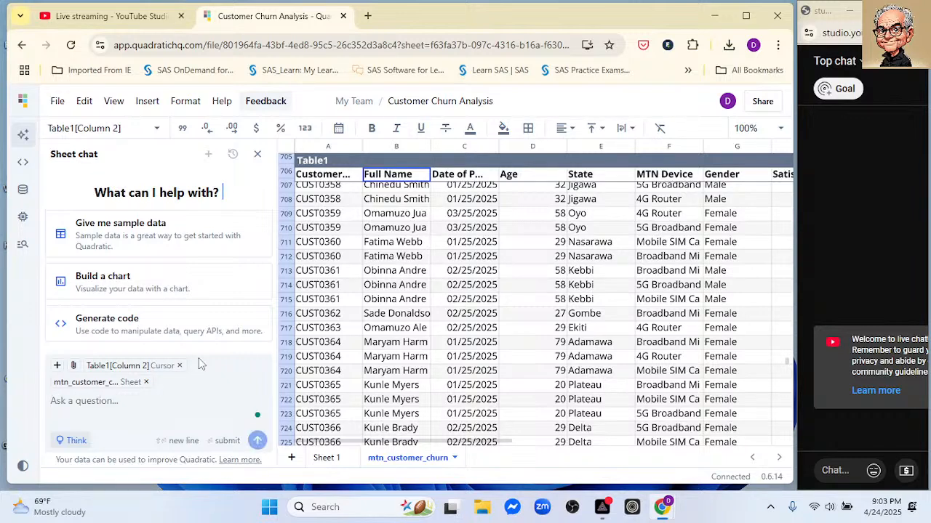
Ask the sheet chat to "Make some churn analysis for the telecom data"
type("Mask")
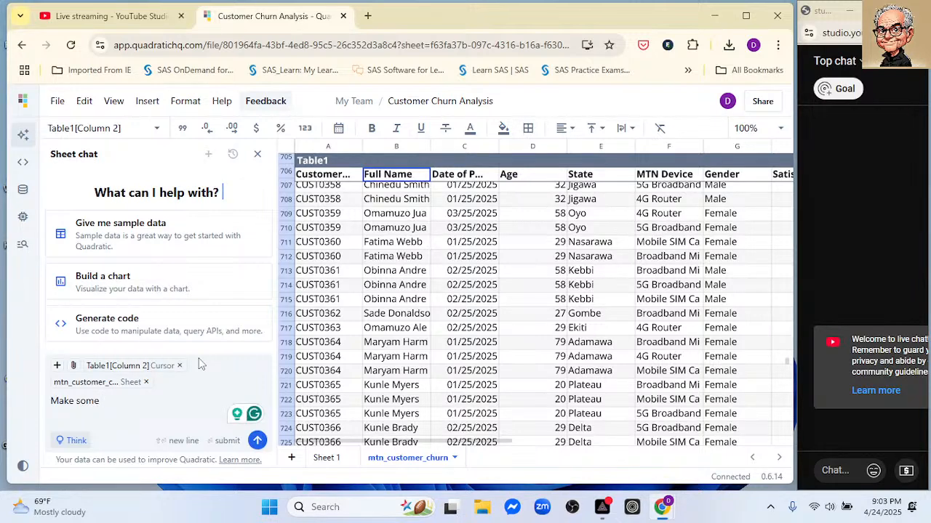
type("ch")
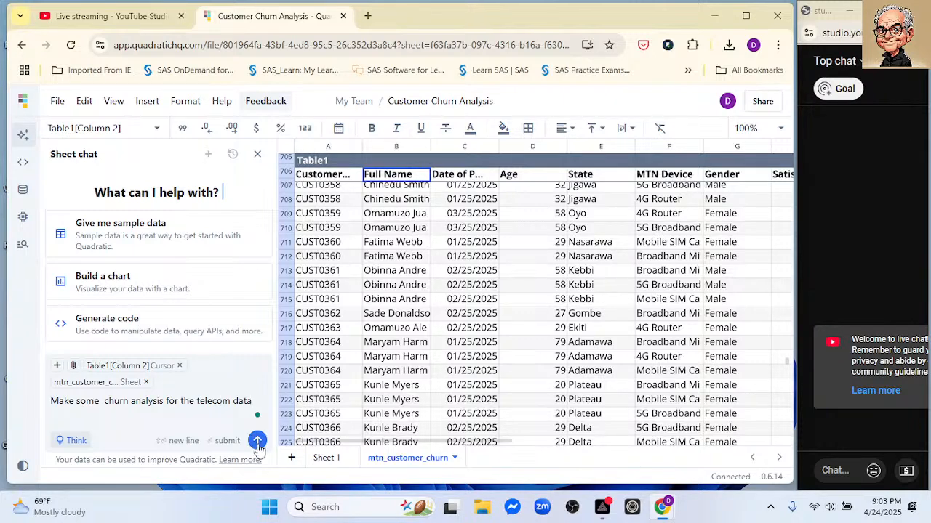
key("Return")
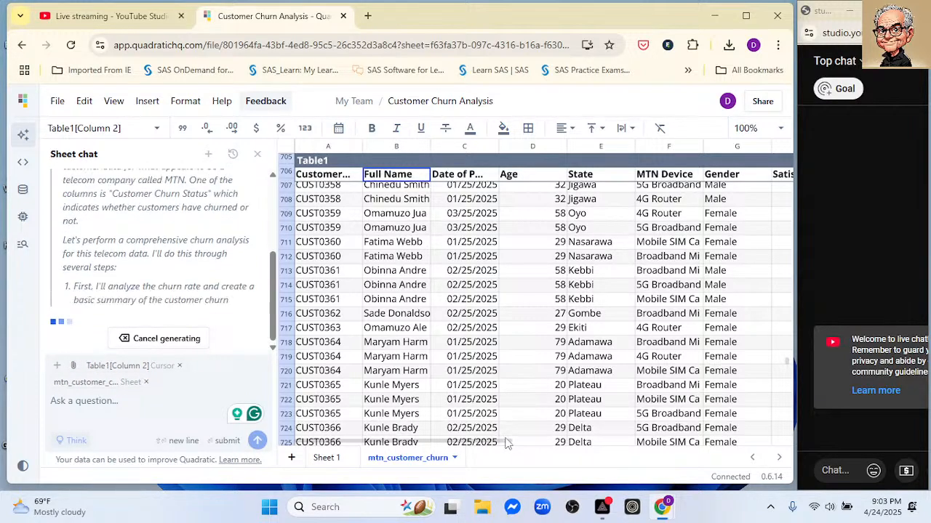
Widen column S, which holds the generated churn status summary table beside the customer data
left_click_drag(509, 443, 775, 436)
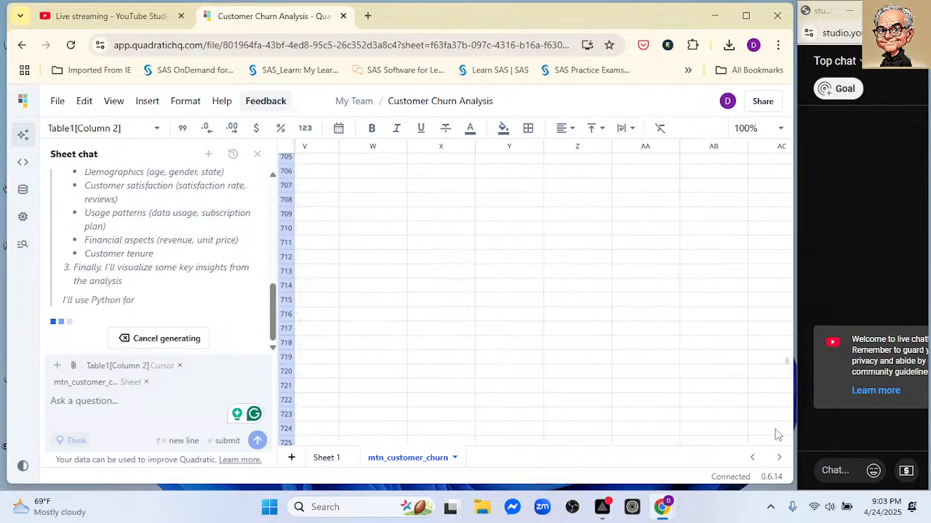
scroll(542, 299, "up", 15)
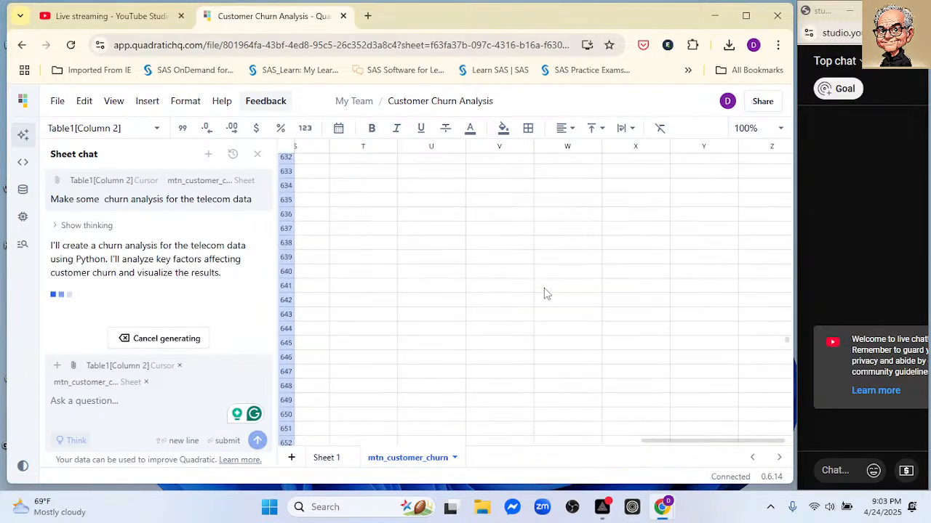
scroll(544, 288, "up", 15)
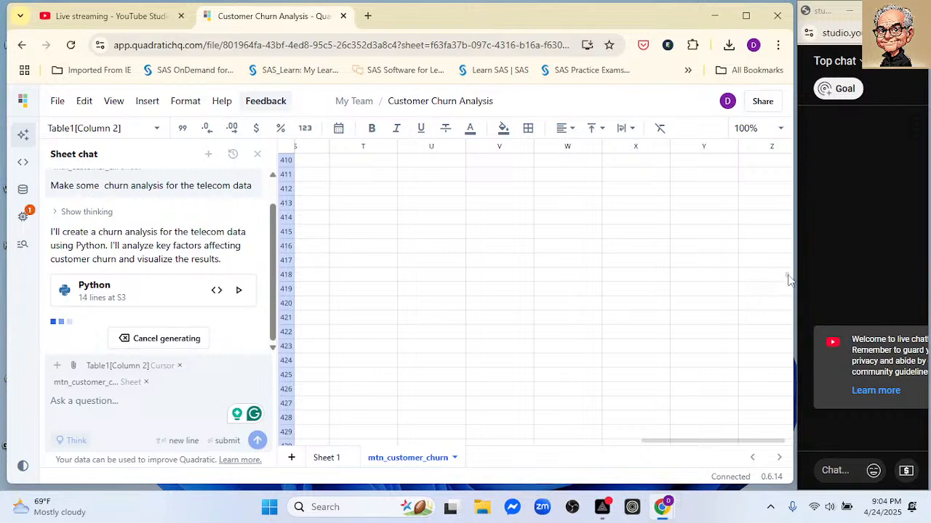
left_click_drag(786, 276, 813, 155)
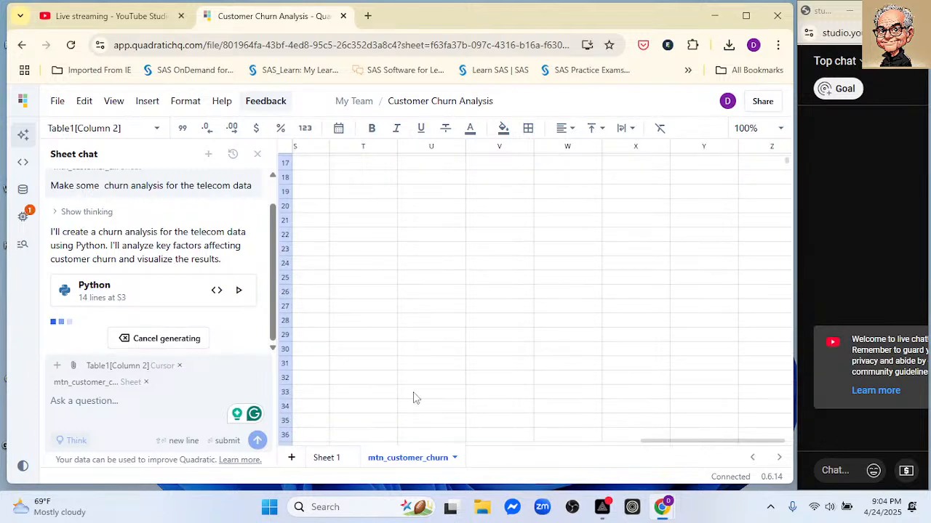
left_click(439, 339)
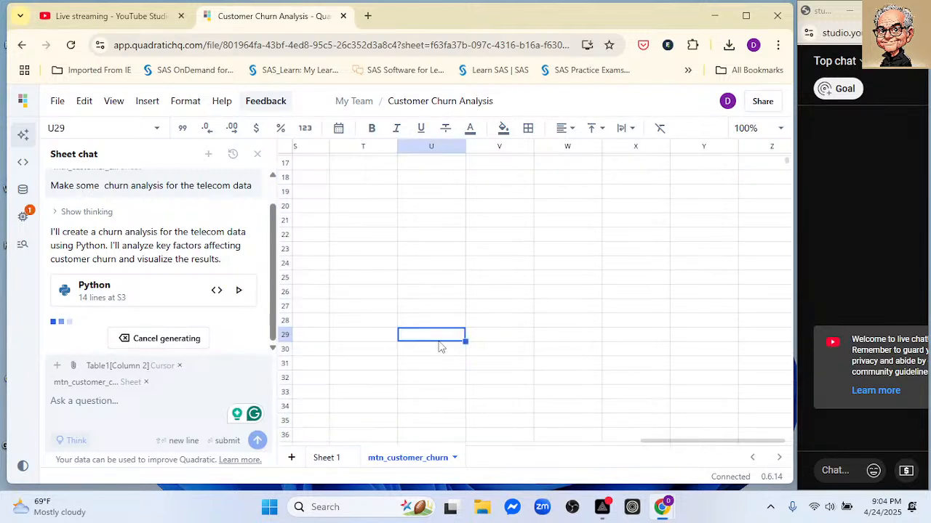
scroll(429, 333, "left", 3)
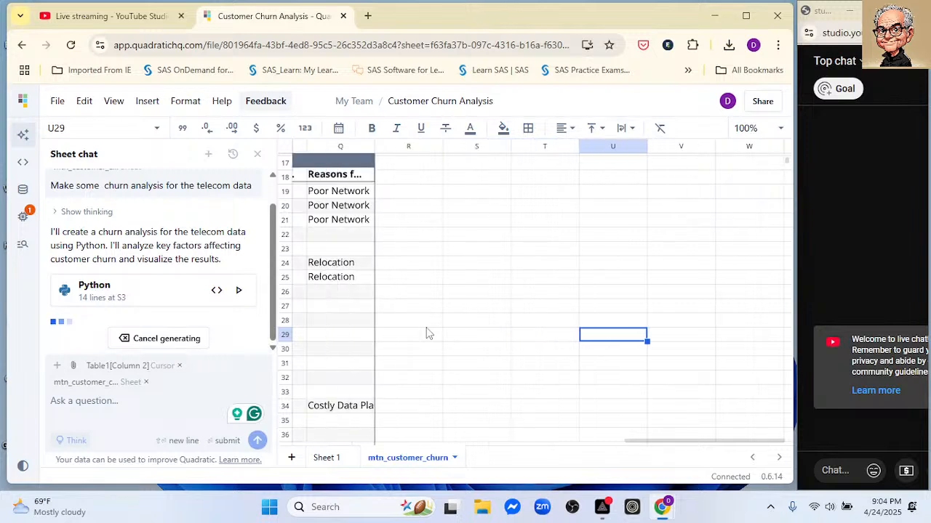
left_click(412, 166)
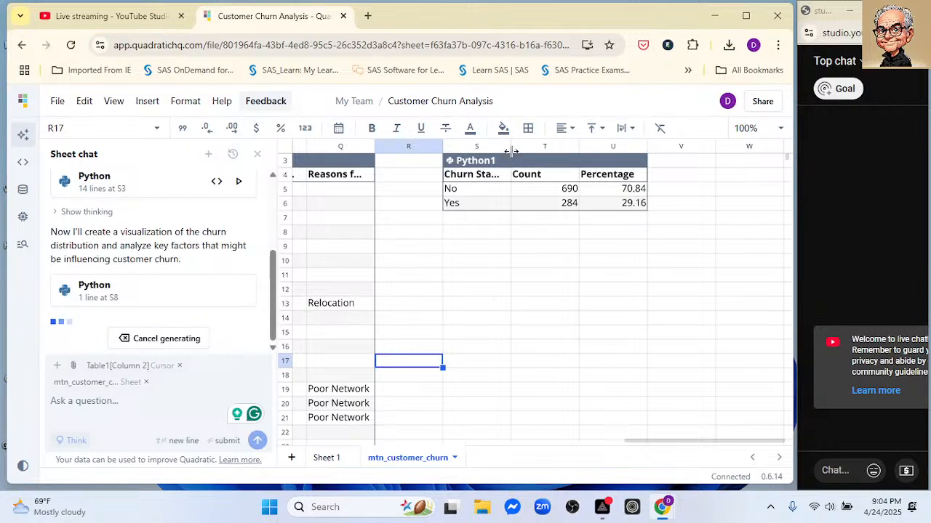
left_click_drag(511, 150, 526, 208)
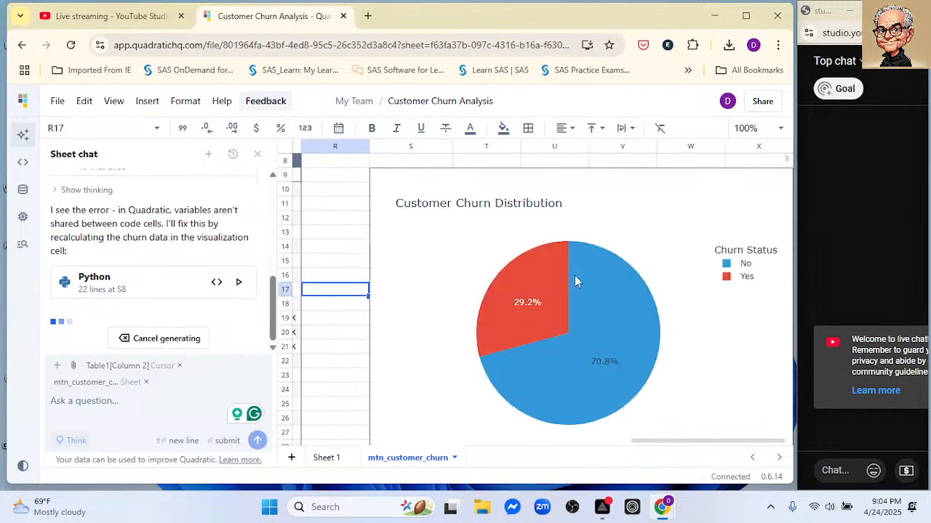
Examine the Customer Churn Distribution pie chart and the Top Reasons for Customer Churn bar chart, selecting cells S32 and S56 beneath them
scroll(671, 303, "down", 2)
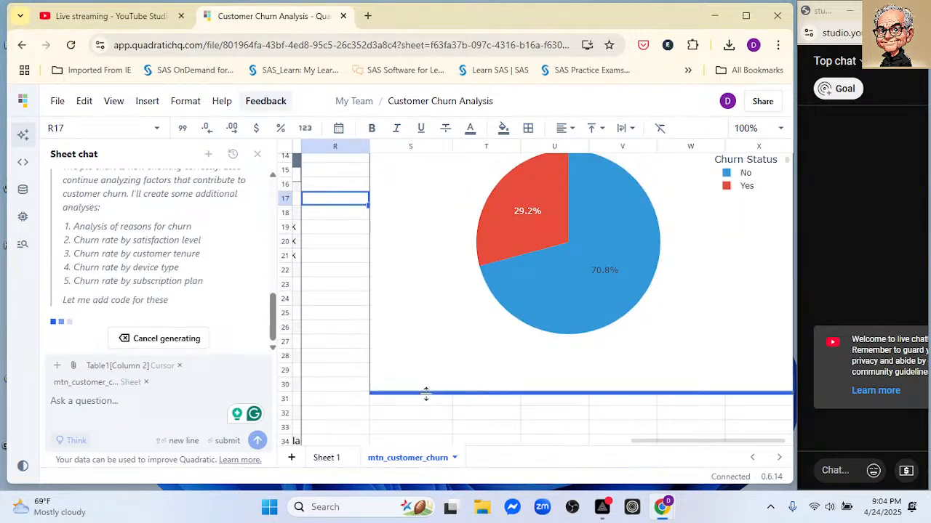
left_click(399, 418)
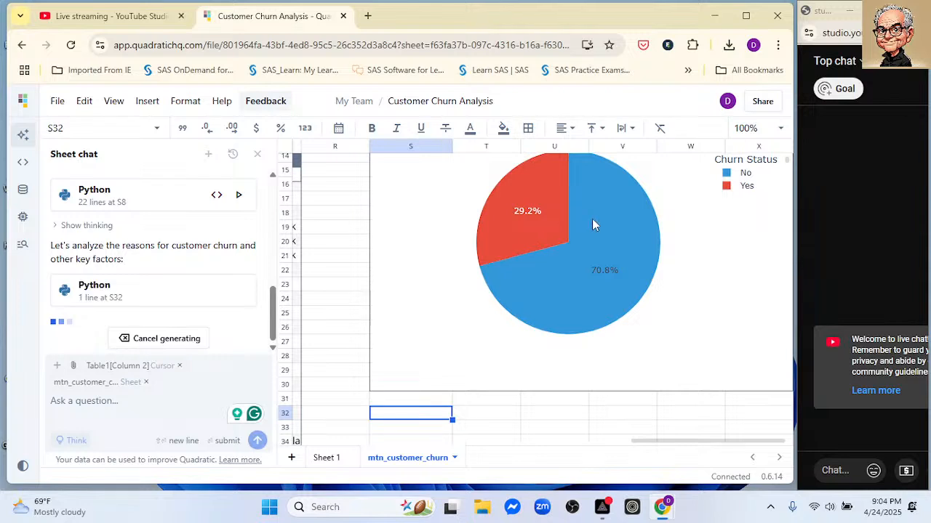
scroll(591, 218, "up", 1)
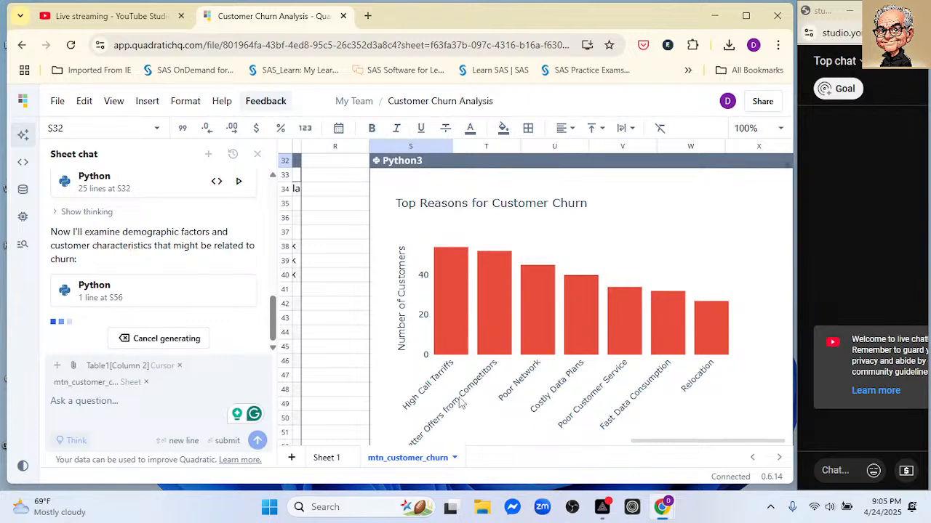
scroll(444, 298, "down", 5)
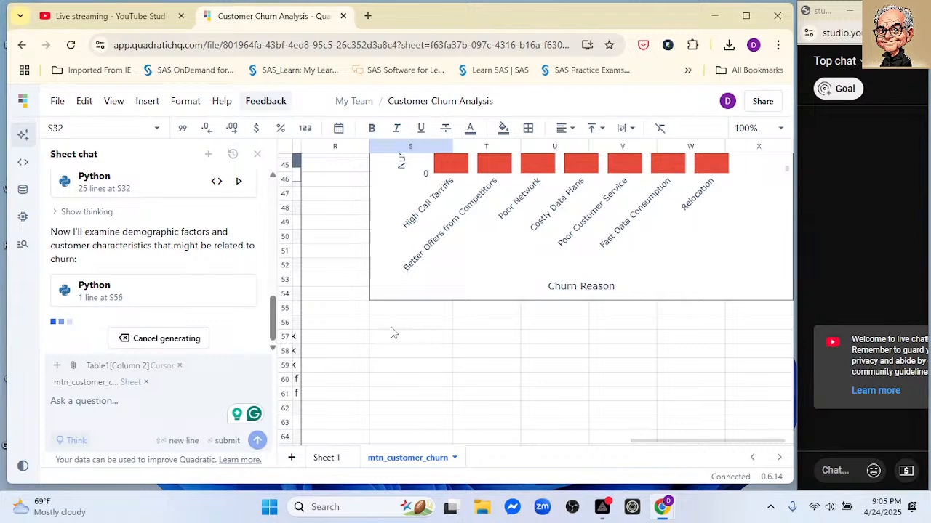
left_click(391, 327)
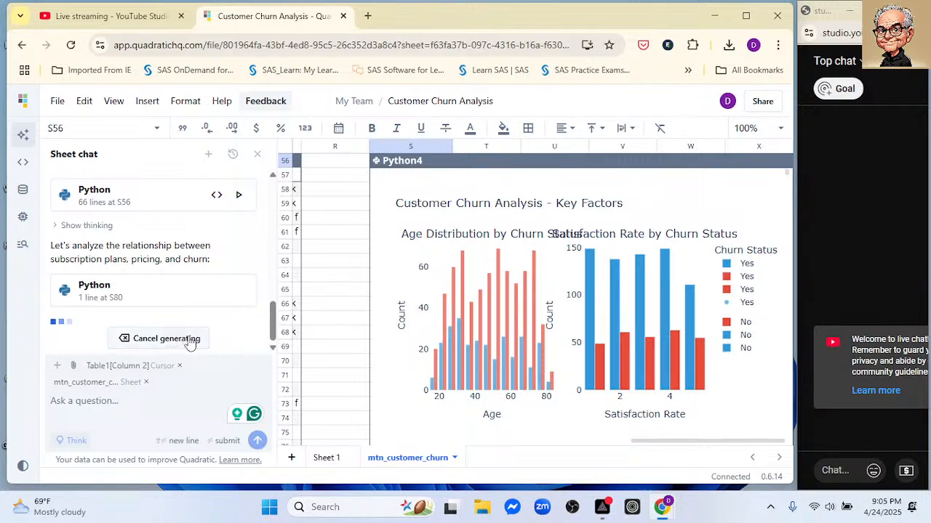
Increase the height of the Customer Churn Analysis - Key Factors chart at S56, extending its lower edge to about row 100
scroll(364, 385, "down", 3)
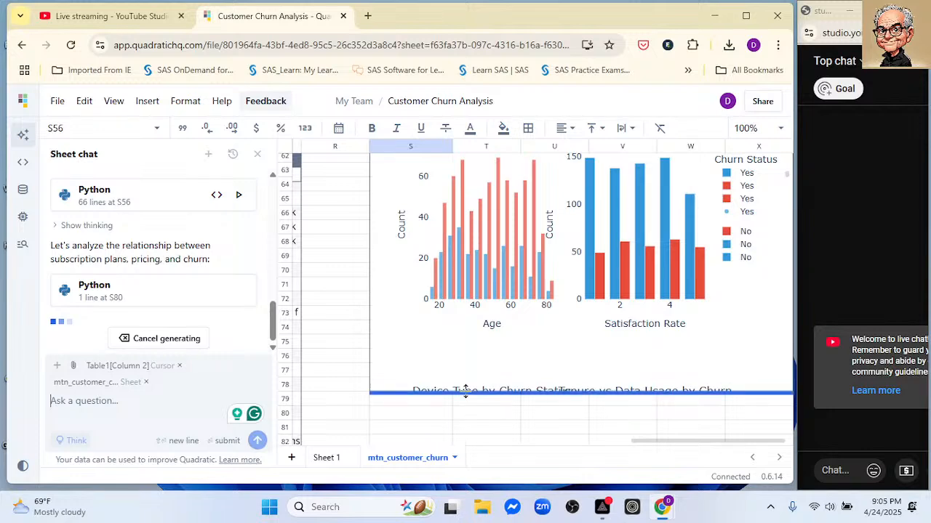
left_click_drag(466, 391, 465, 454)
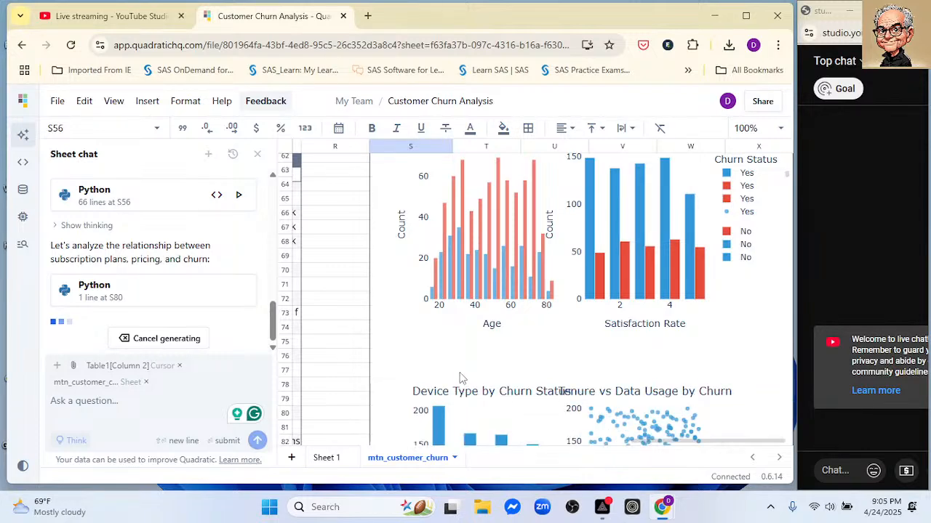
scroll(461, 377, "down", 5)
left_click_drag(481, 312, 474, 443)
scroll(471, 325, "down", 5)
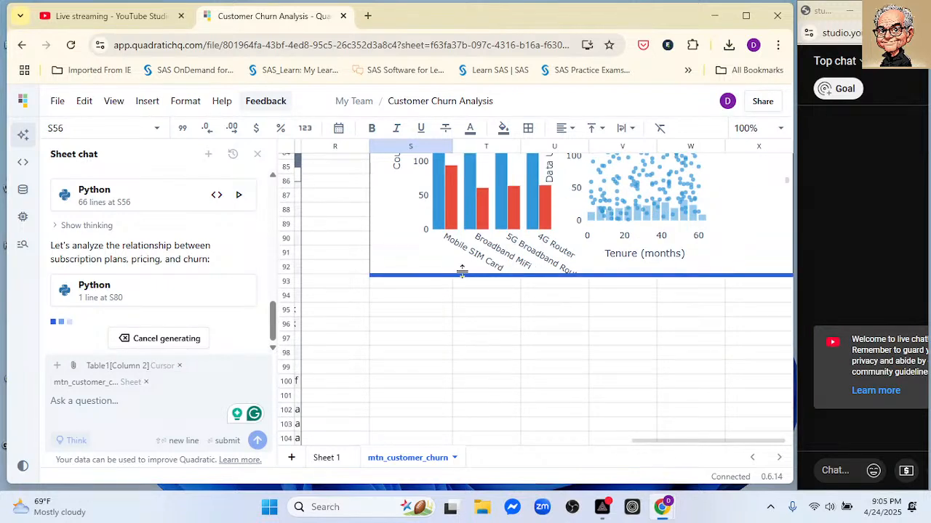
left_click_drag(461, 271, 447, 383)
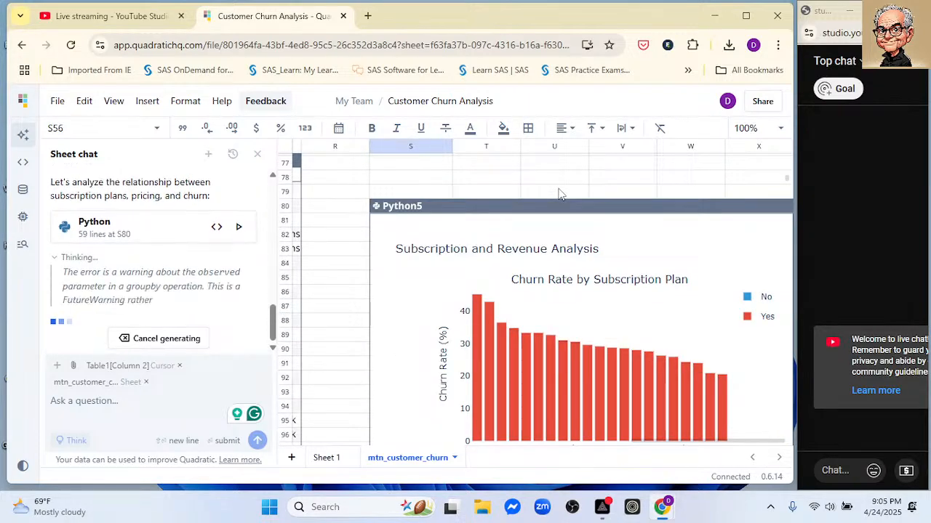
Examine the Subscription and Revenue Analysis chart at S80 and the output generated below it at S104
scroll(559, 194, "down", 1)
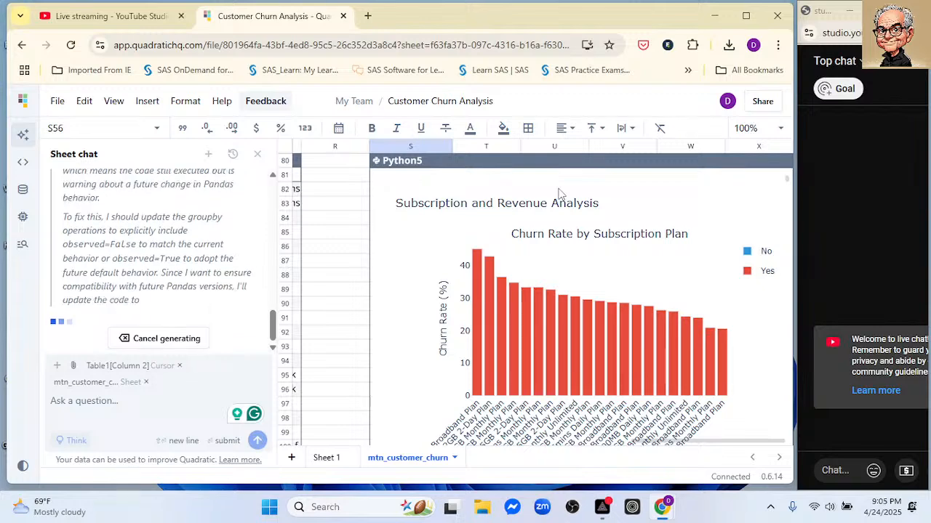
scroll(558, 194, "down", 1)
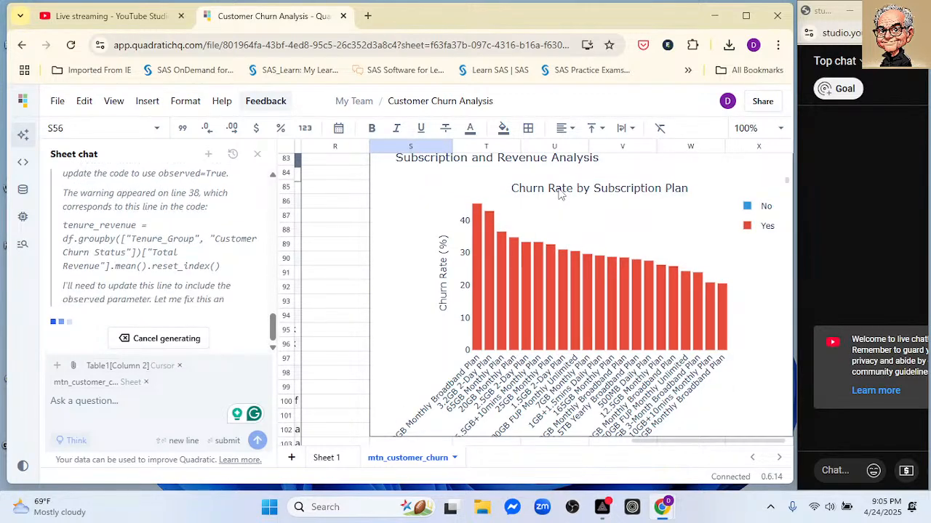
scroll(431, 412, "down", 1)
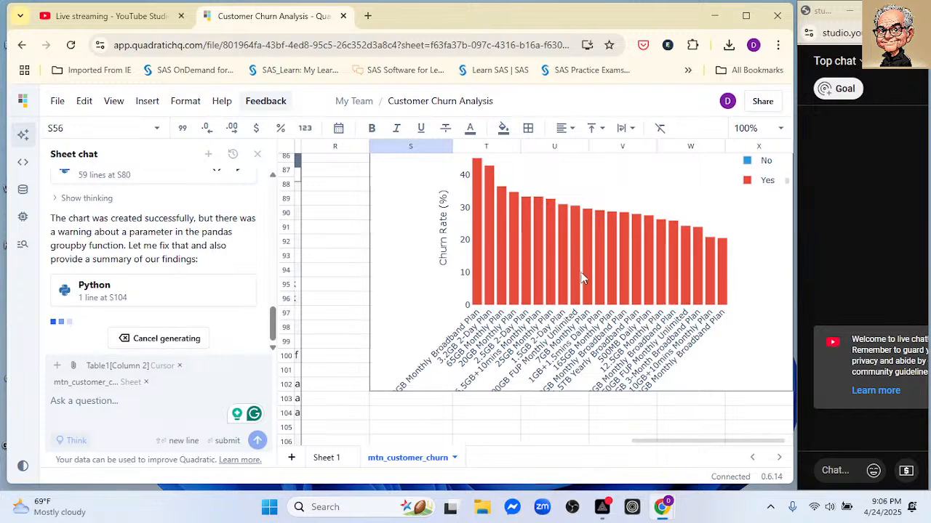
scroll(614, 269, "up", 2)
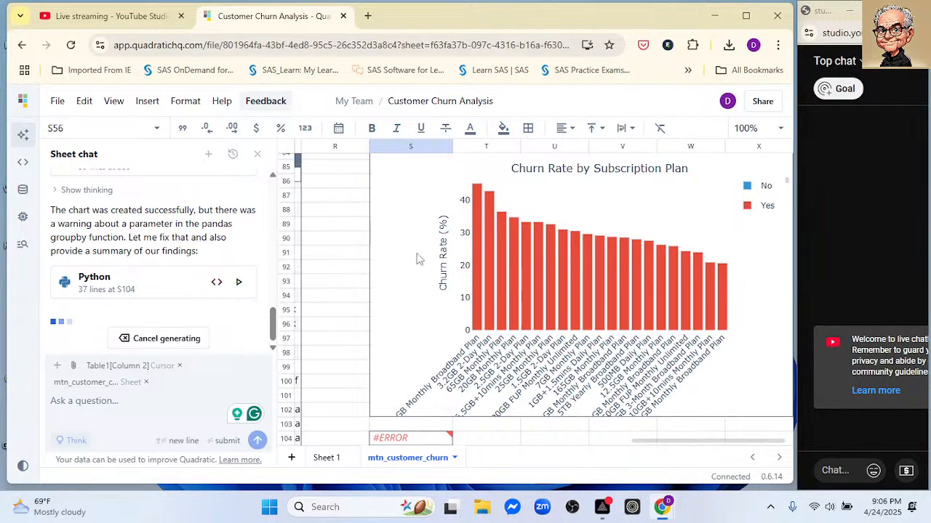
scroll(516, 265, "down", 2)
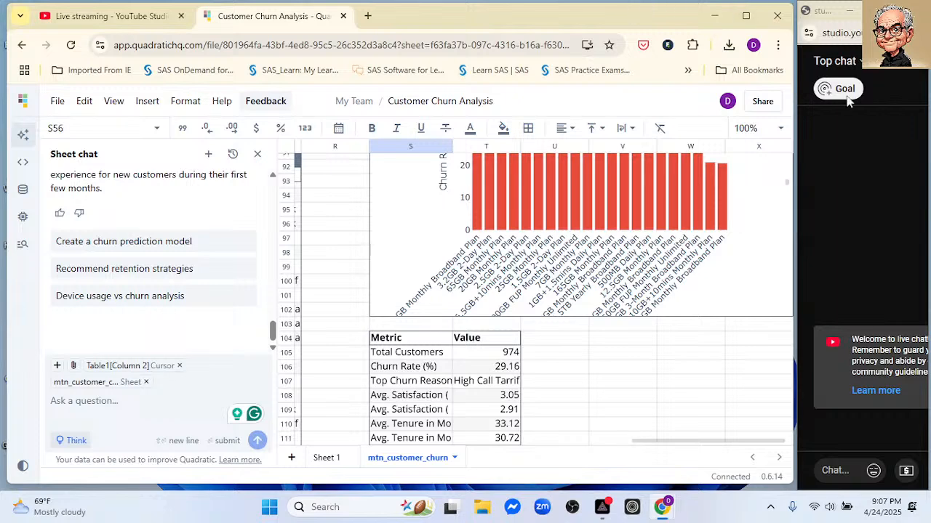
Zoom the sheet out to 63% and review the generated churn summary table and charts, including the output cell S56
left_click_drag(681, 403, 680, 385)
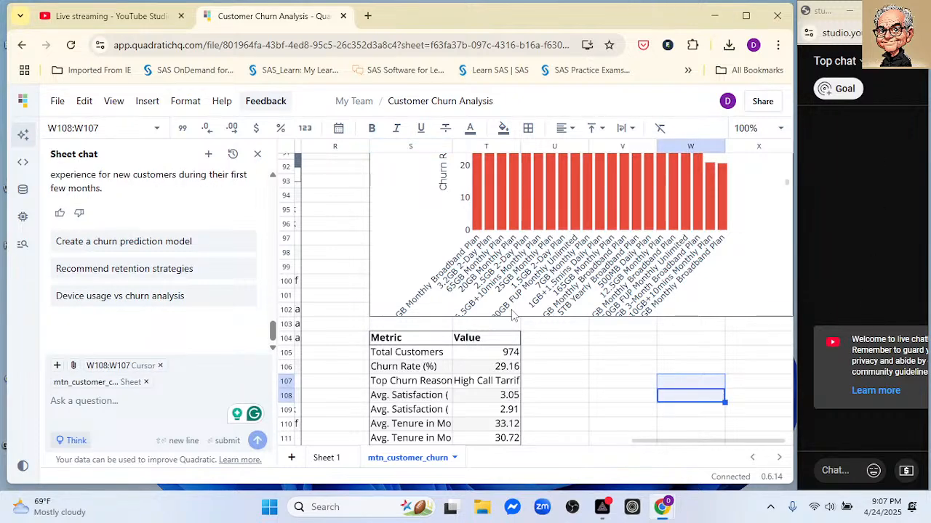
scroll(513, 315, "down", 3)
scroll(697, 271, "up", 10)
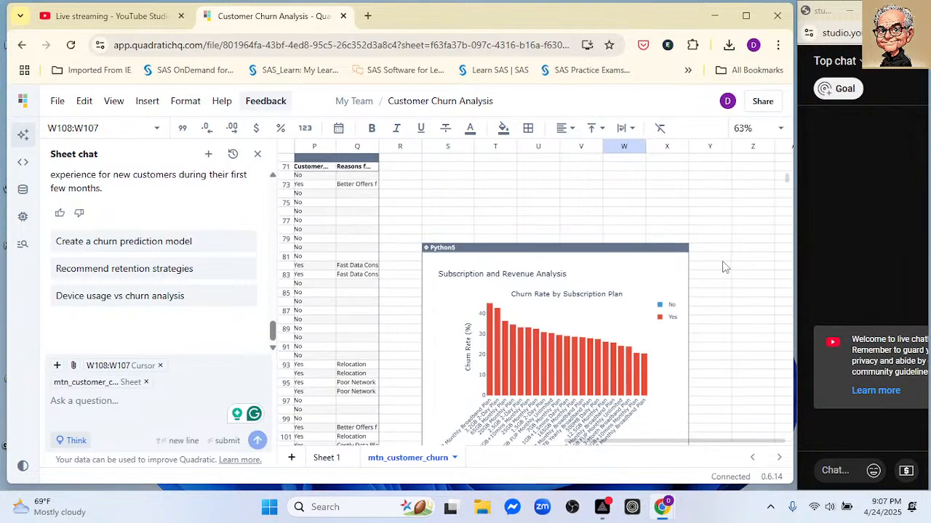
scroll(723, 267, "up", 6)
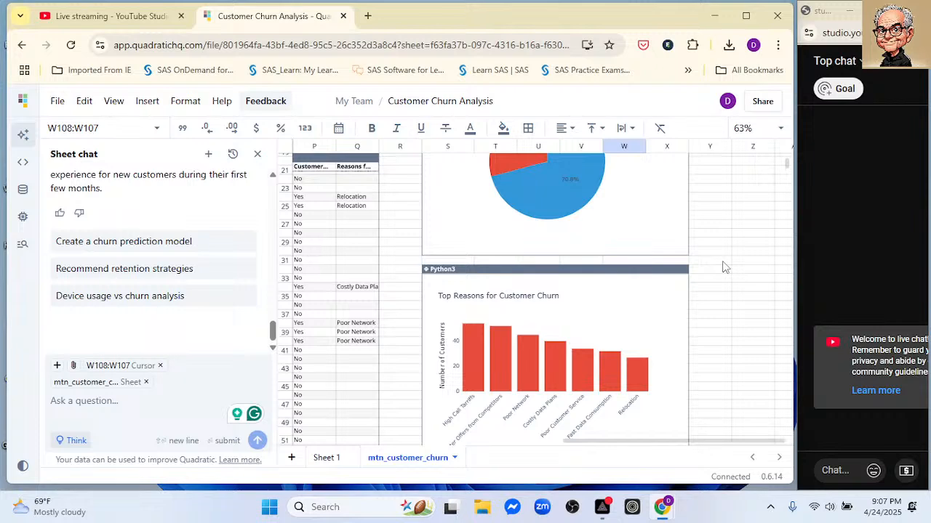
scroll(723, 267, "up", 2)
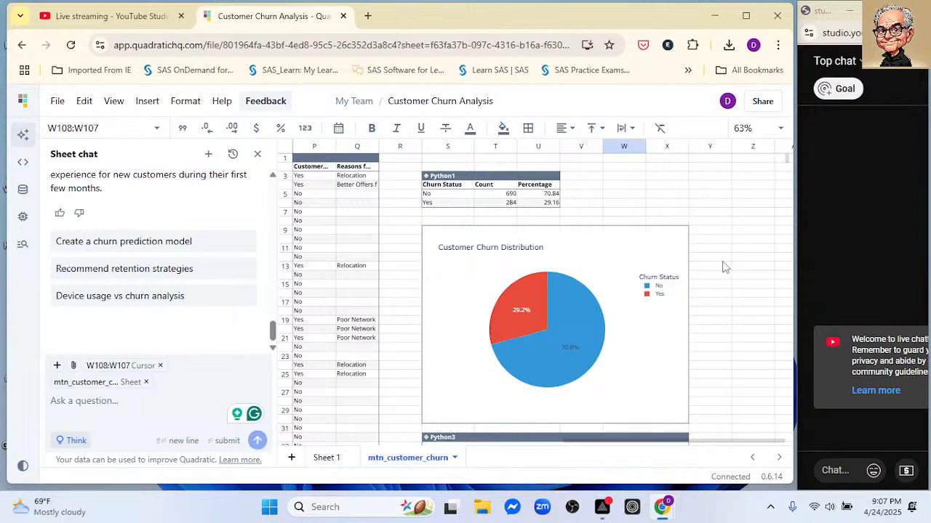
scroll(742, 264, "down", 5)
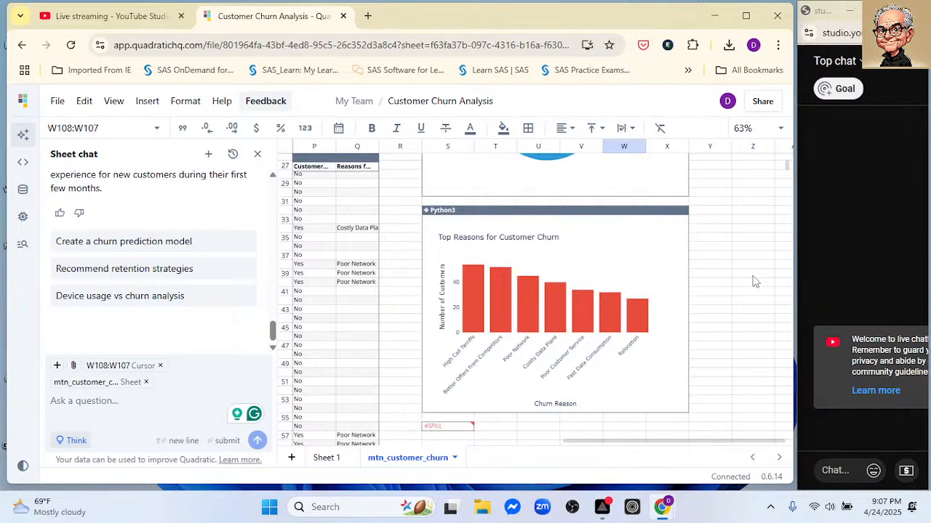
scroll(754, 282, "down", 1)
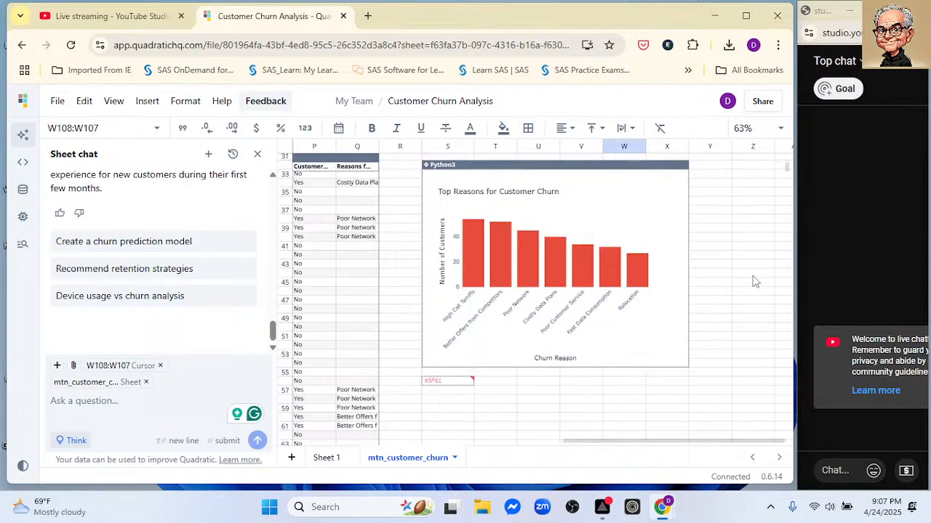
scroll(754, 282, "down", 1)
scroll(642, 318, "down", 1)
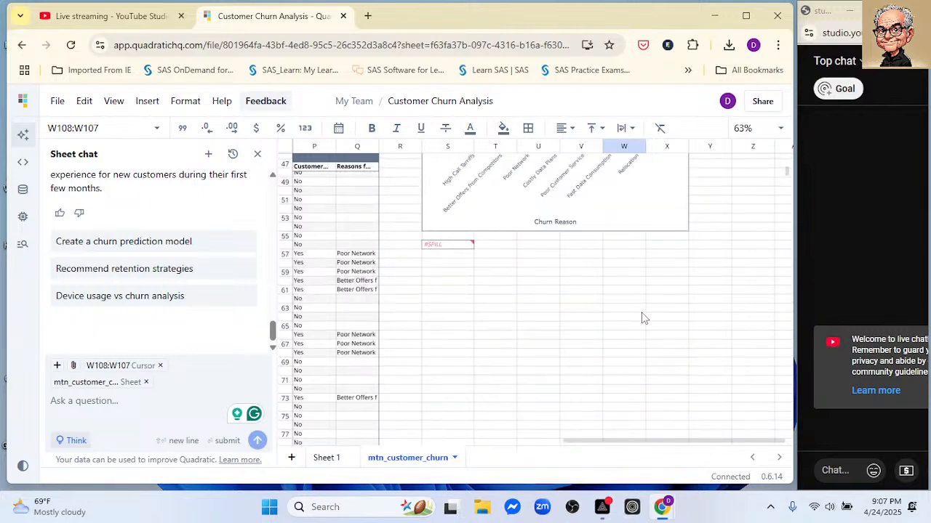
Move the Subscription and Revenue Analysis chart down to start at cell S85
scroll(650, 317, "down", 1)
scroll(647, 316, "down", 1)
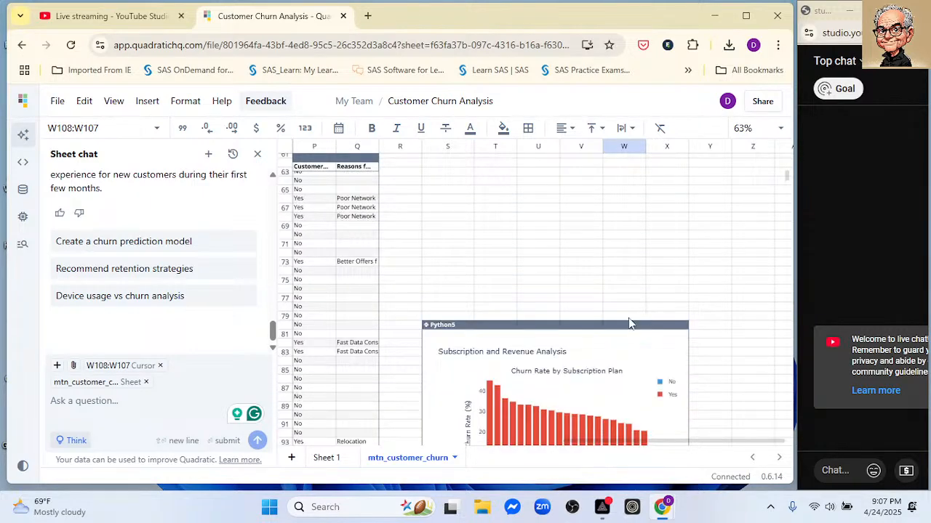
left_click(620, 325)
left_click_drag(623, 368, 623, 369)
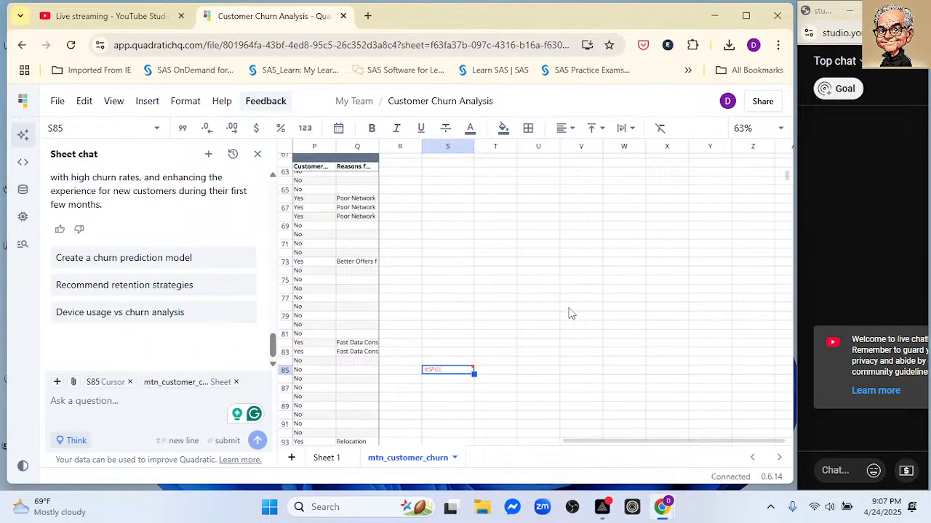
scroll(548, 263, "up", 3)
scroll(549, 263, "down", 1)
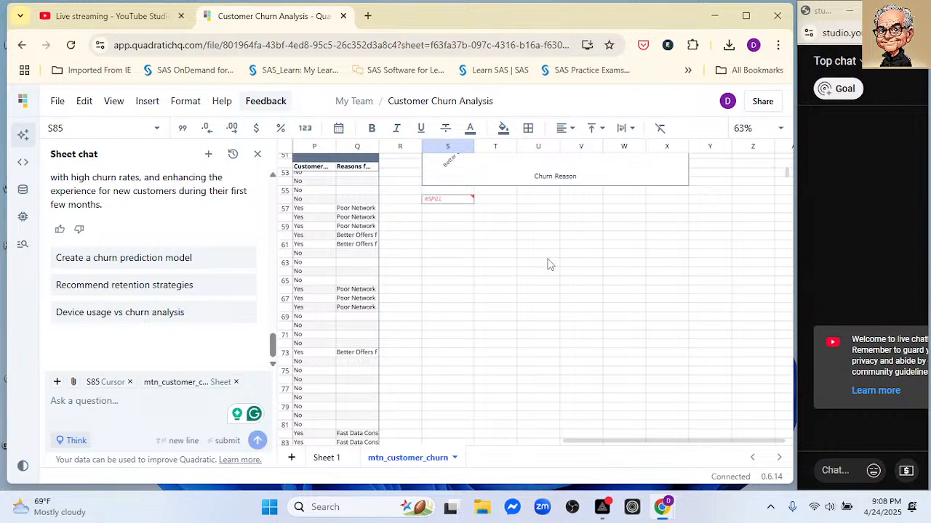
Examine the outputs in cells S56 and S85, the Top Reasons for Customer Churn chart and the metric summary table at S104
scroll(503, 324, "down", 6)
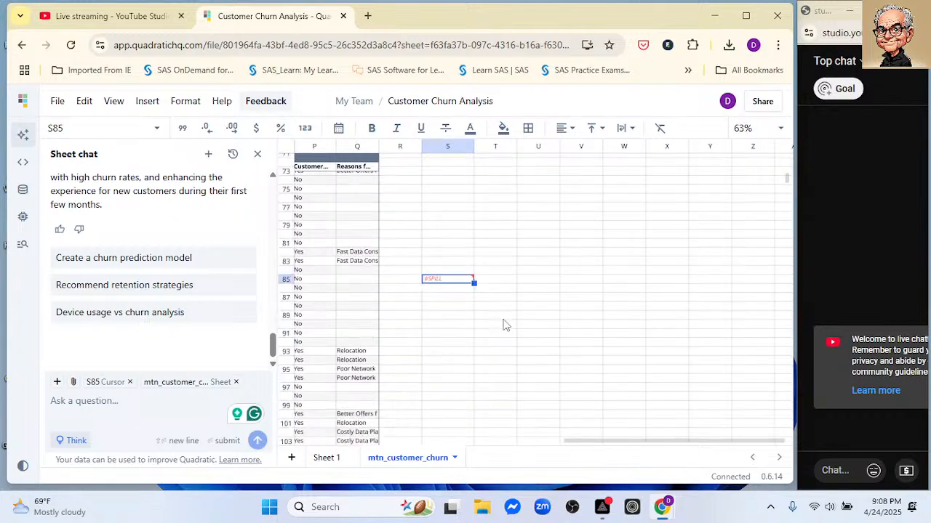
scroll(515, 334, "down", 3)
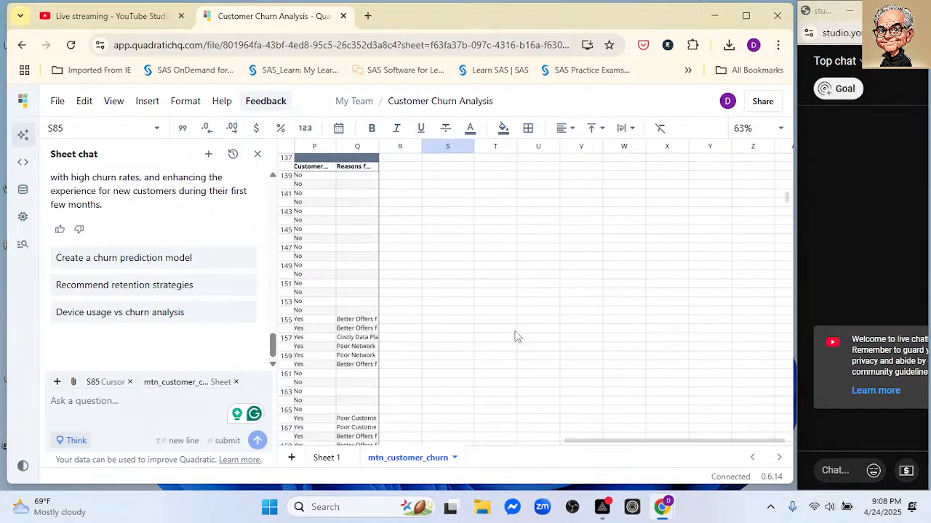
scroll(517, 336, "up", 3)
scroll(584, 296, "up", 2)
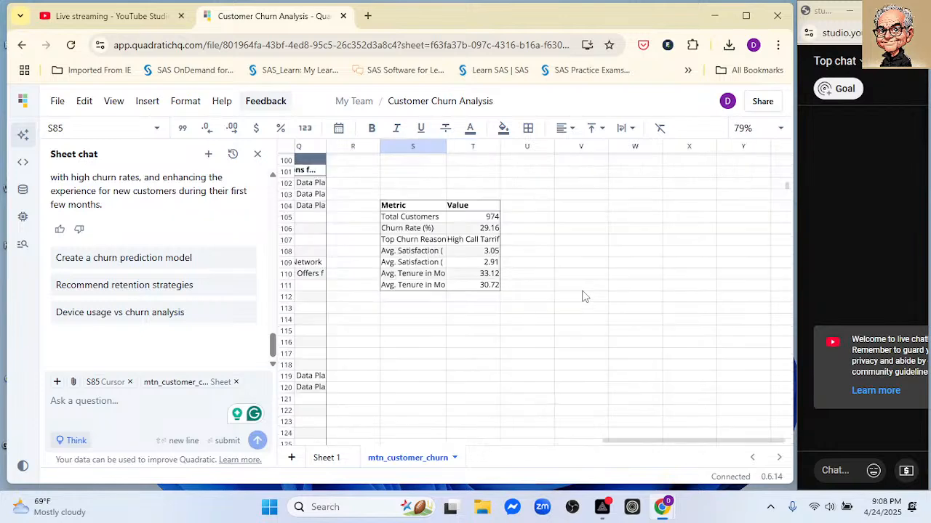
scroll(584, 296, "up", 15)
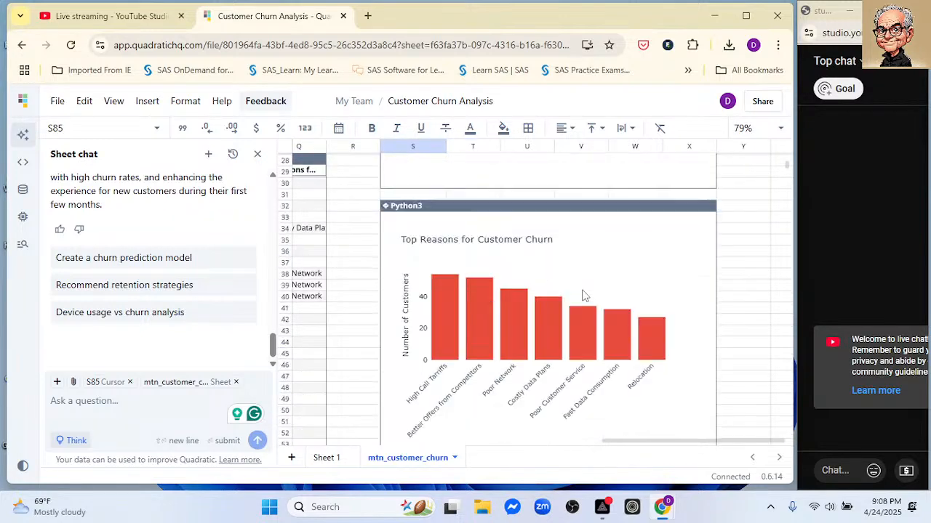
scroll(584, 296, "down", 8)
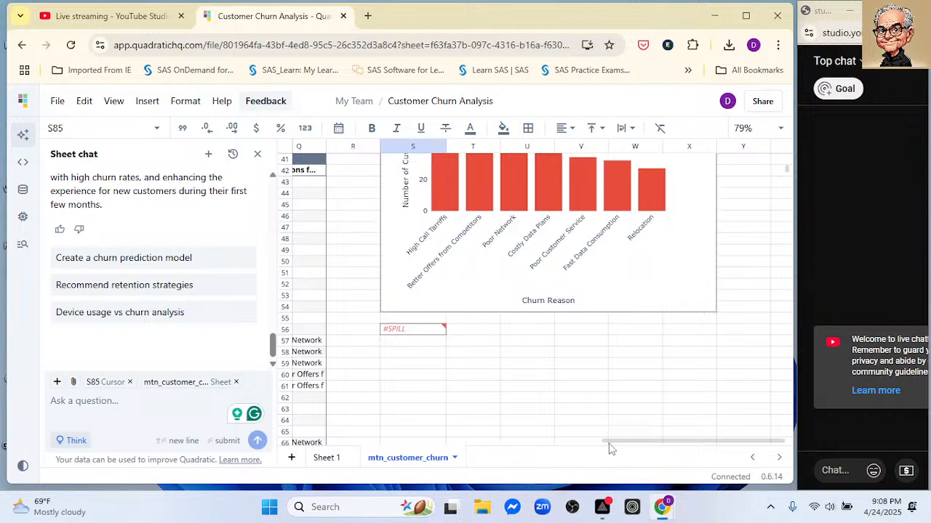
left_click_drag(609, 444, 506, 432)
left_click(489, 334)
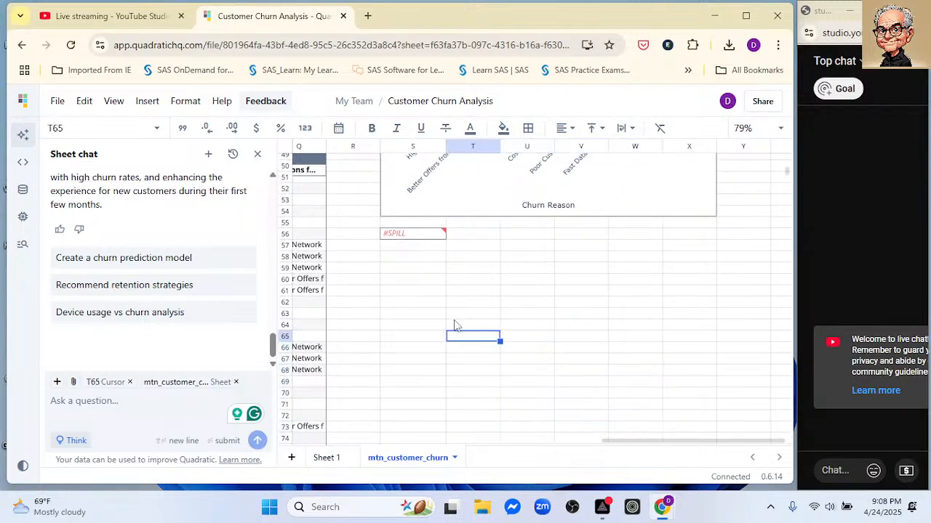
scroll(439, 305, "left", 5)
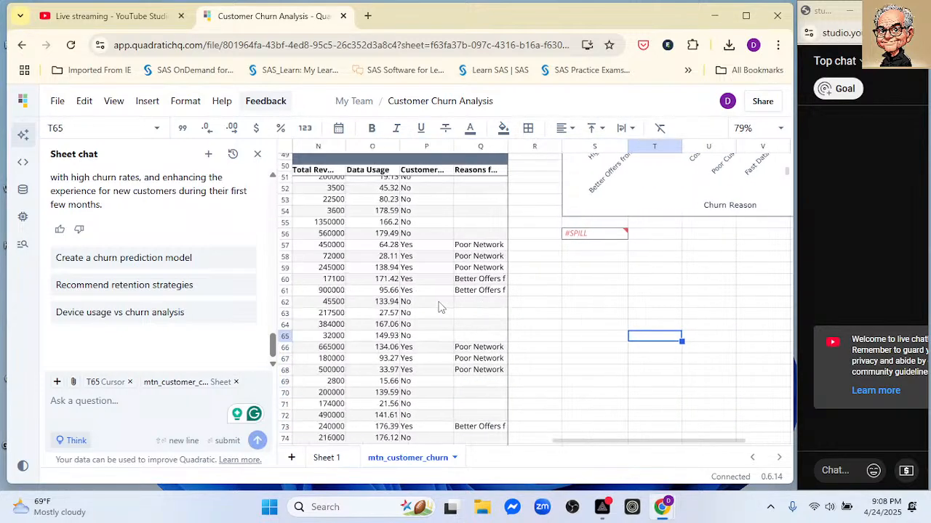
scroll(438, 305, "left", 2)
scroll(438, 306, "right", 5)
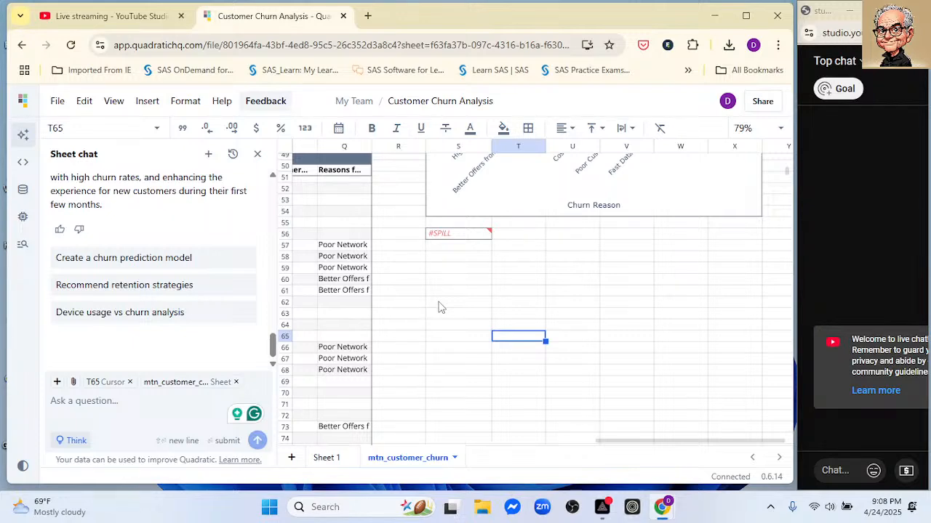
scroll(438, 307, "down", 3)
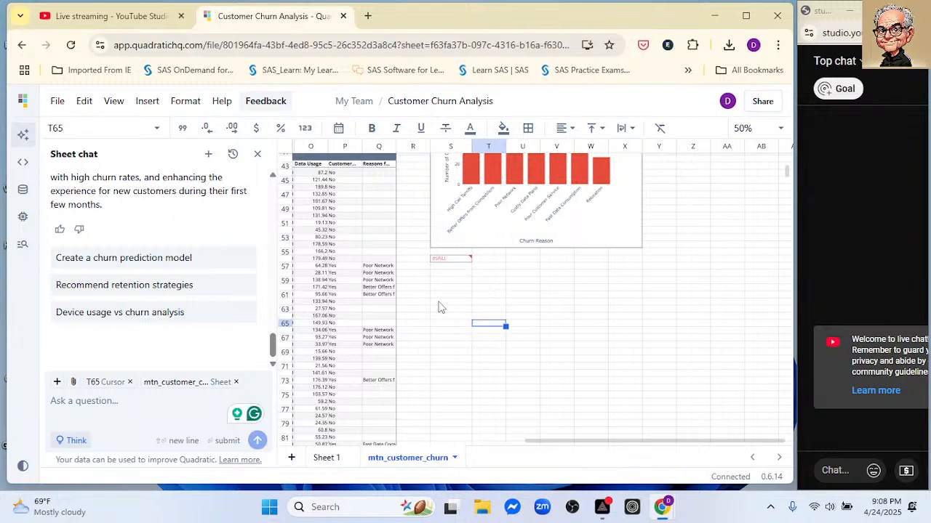
scroll(438, 307, "up", 1)
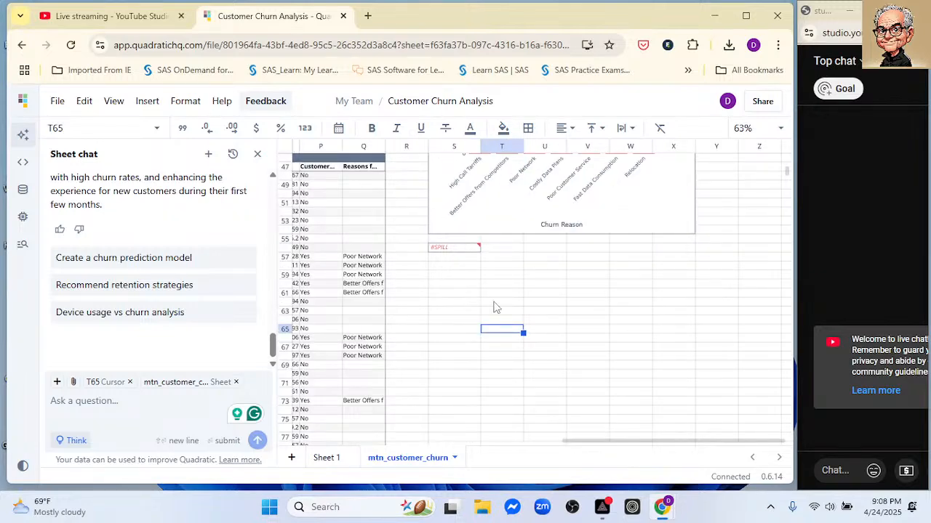
scroll(509, 307, "up", 6)
scroll(536, 308, "down", 12)
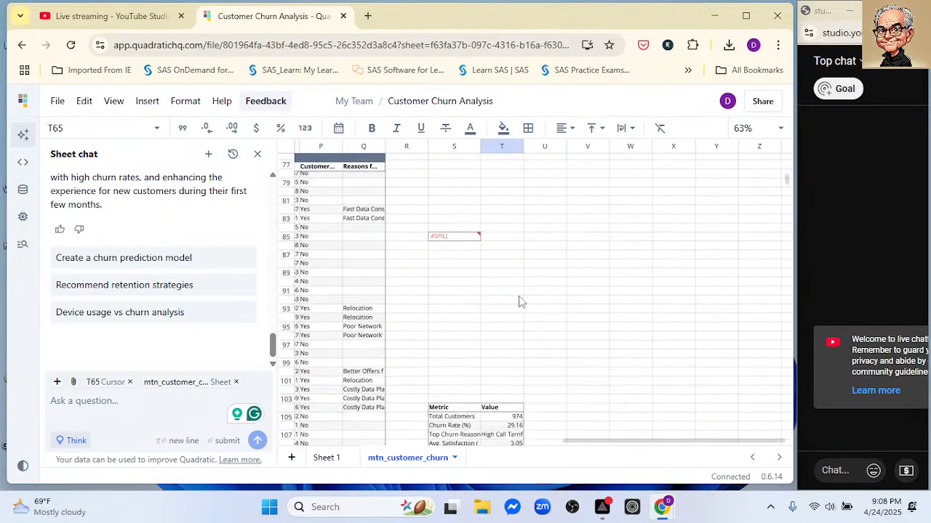
Move the metric summary table from S104:T111 down to start at cell S126
left_click(490, 406)
left_click(476, 375)
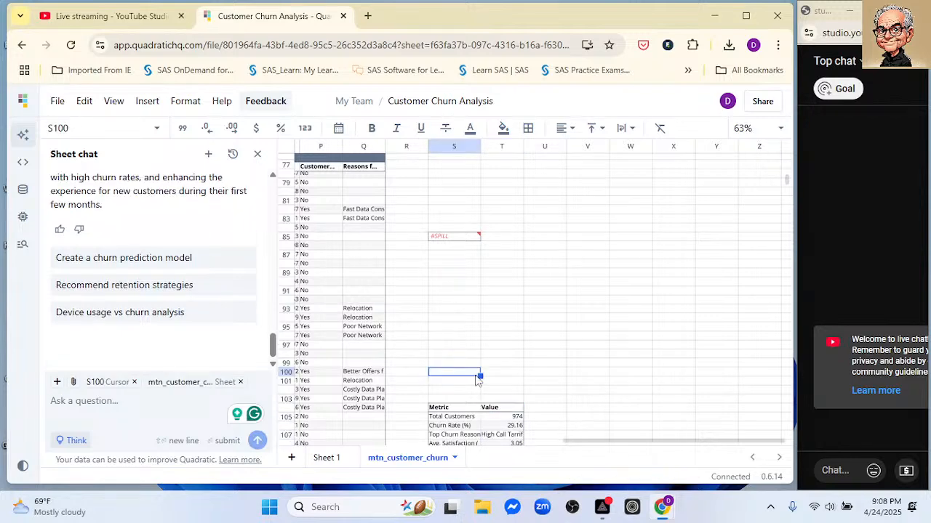
left_click(445, 401)
left_click(445, 408)
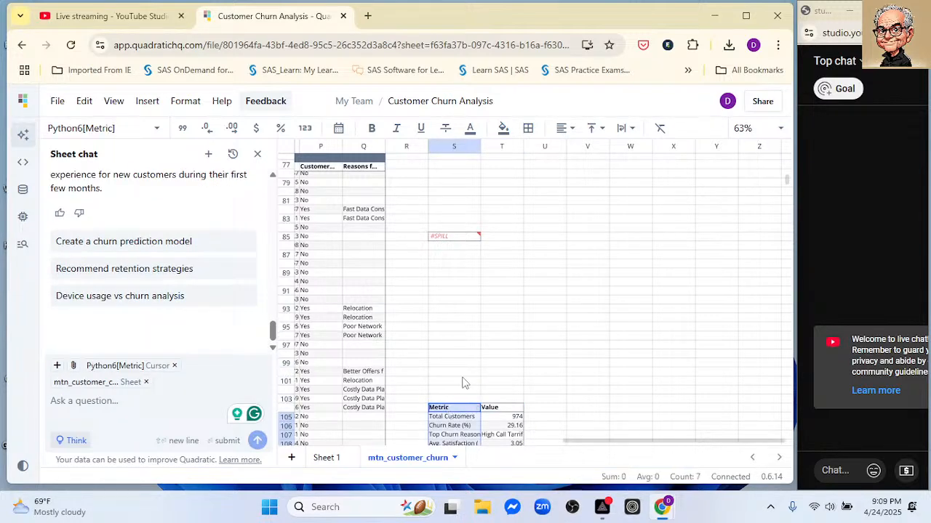
left_click(501, 329)
scroll(507, 333, "down", 3)
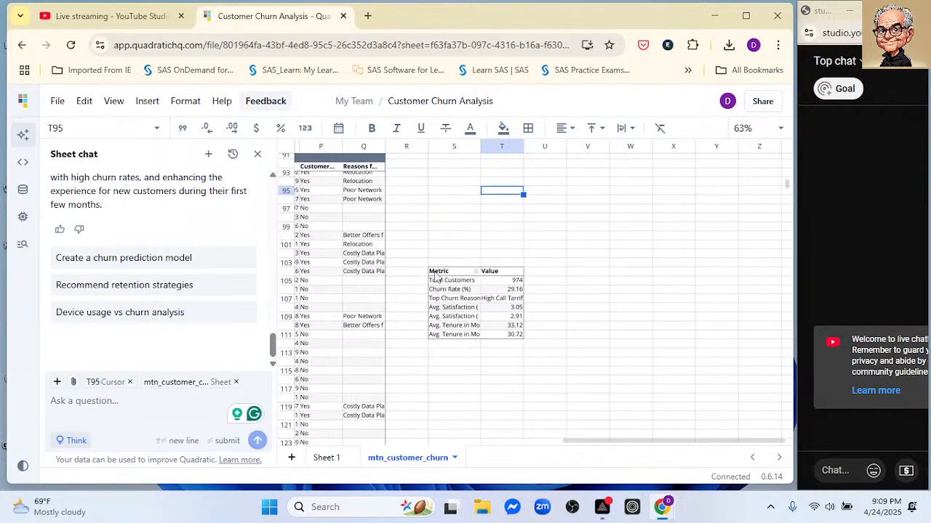
left_click_drag(439, 275, 503, 339)
key("ctrl+c")
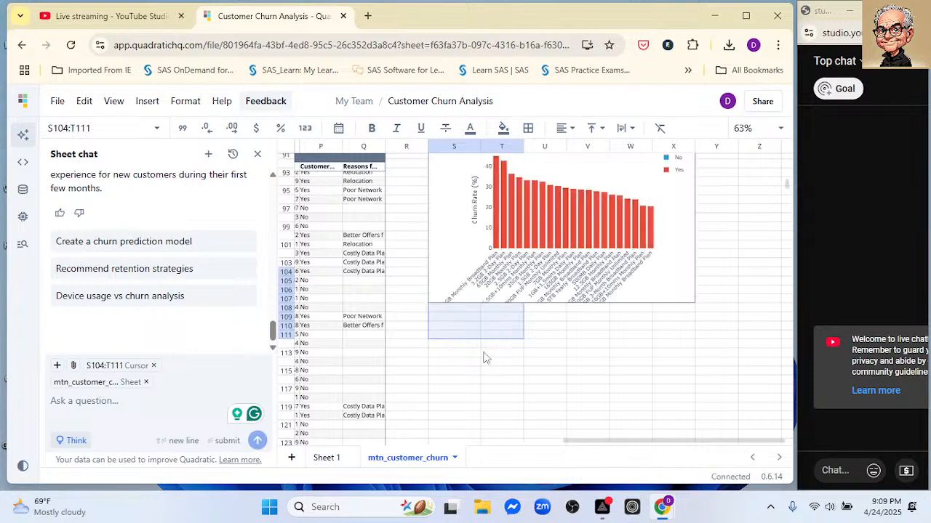
scroll(480, 411, "down", 4)
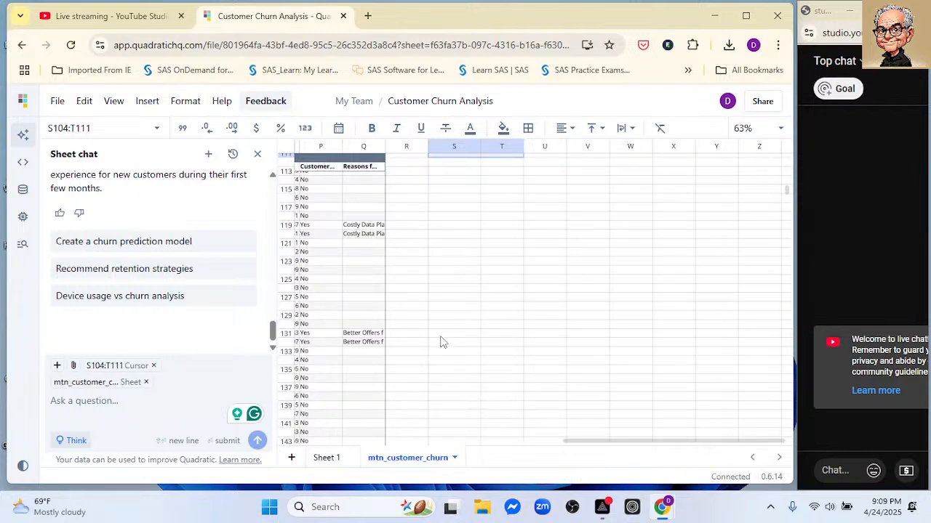
left_click(440, 290)
key("ctrl+v")
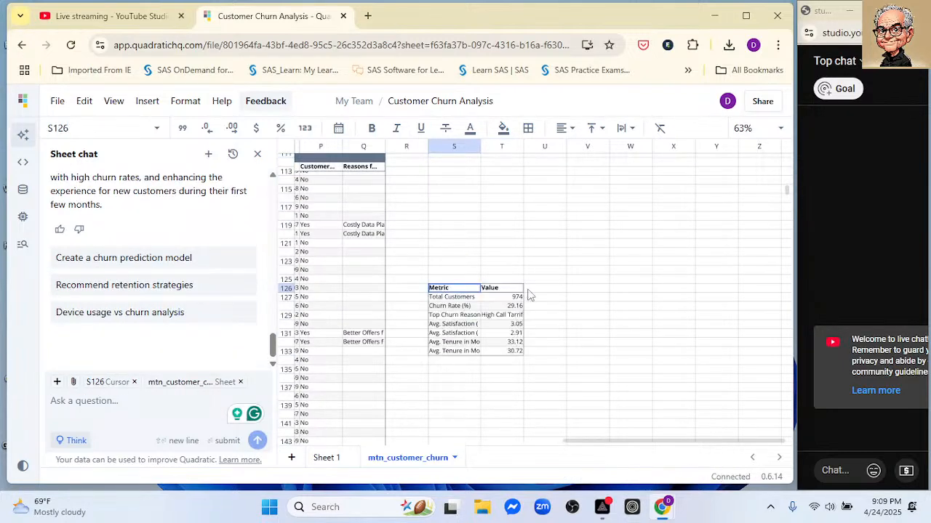
Move the Subscription and Revenue Analysis chart down to start at cell R90
scroll(574, 287, "up", 10)
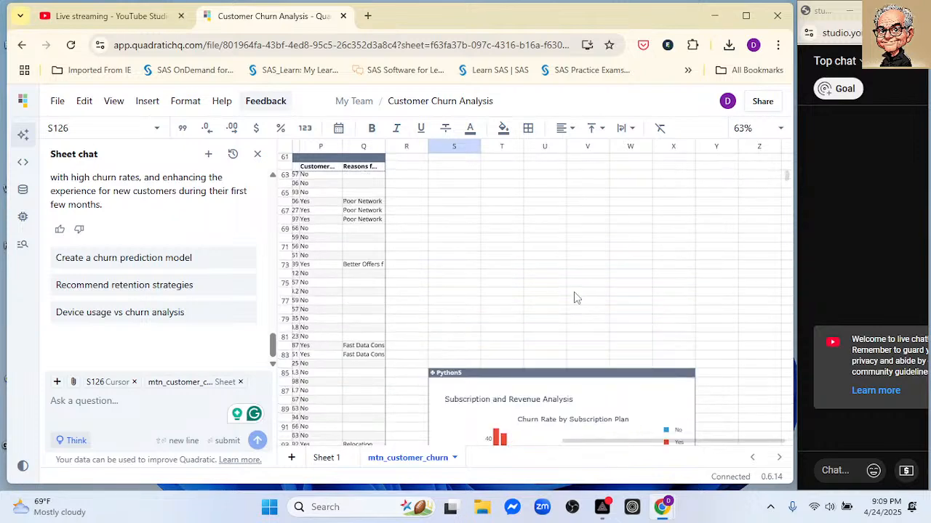
scroll(574, 298, "up", 3)
scroll(574, 298, "down", 3)
scroll(574, 298, "down", 4)
scroll(575, 294, "down", 5)
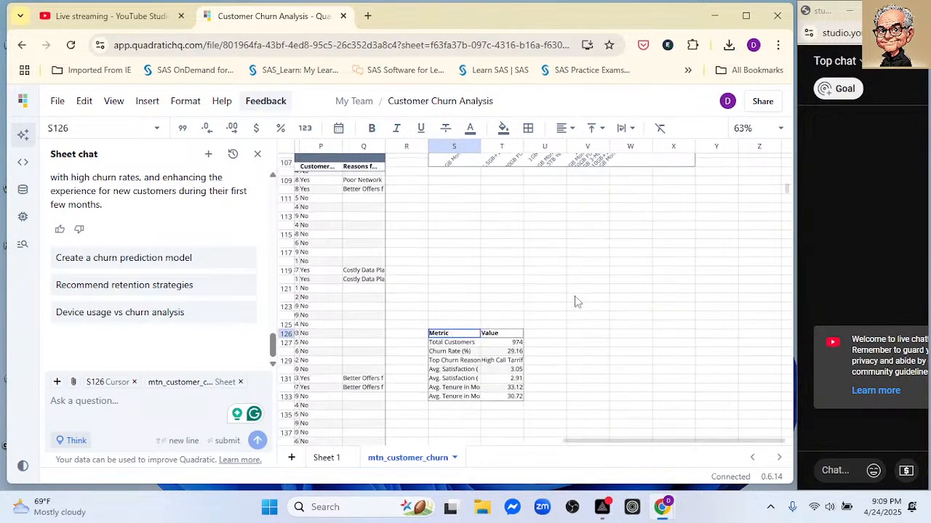
scroll(572, 291, "up", 6)
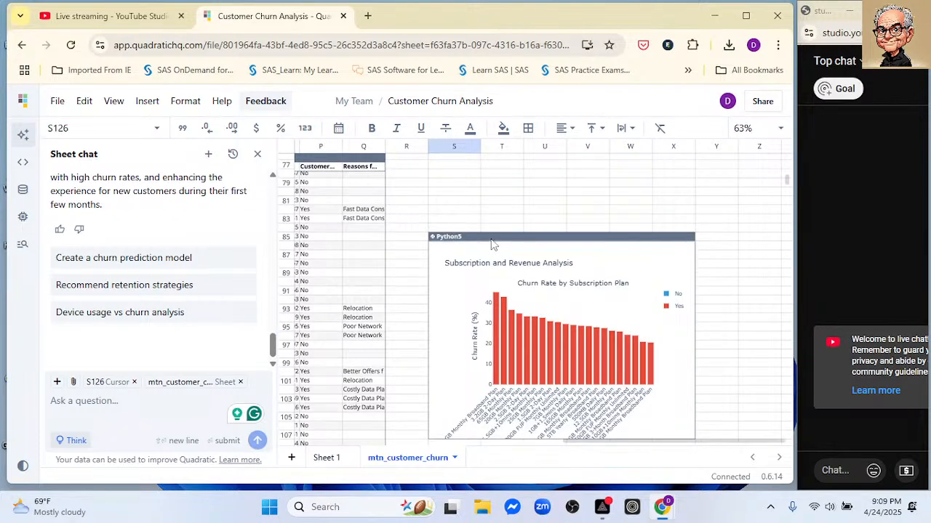
left_click(492, 244)
double_click(495, 267)
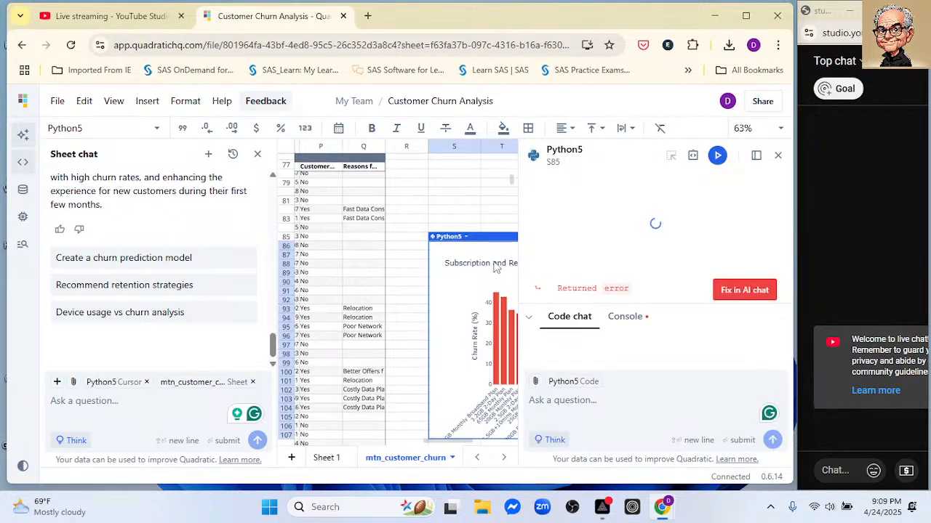
left_click(777, 155)
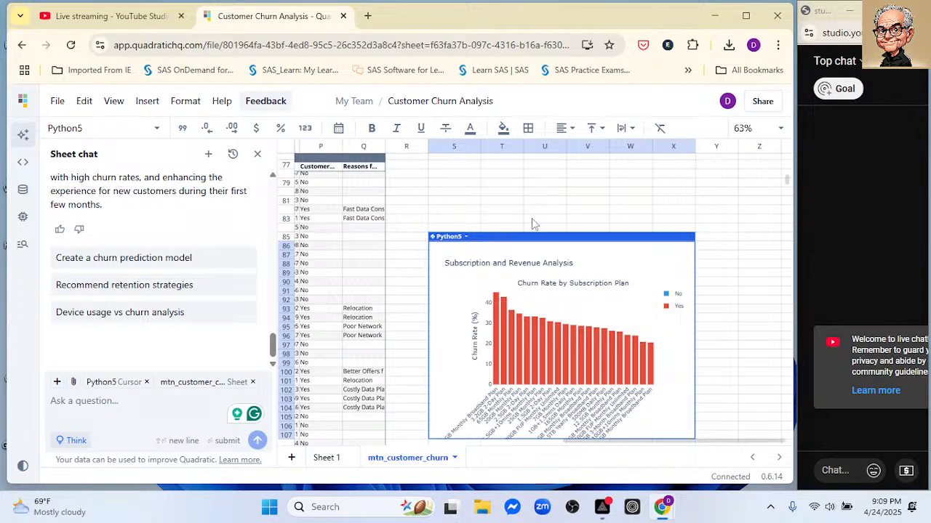
left_click_drag(534, 240, 528, 288)
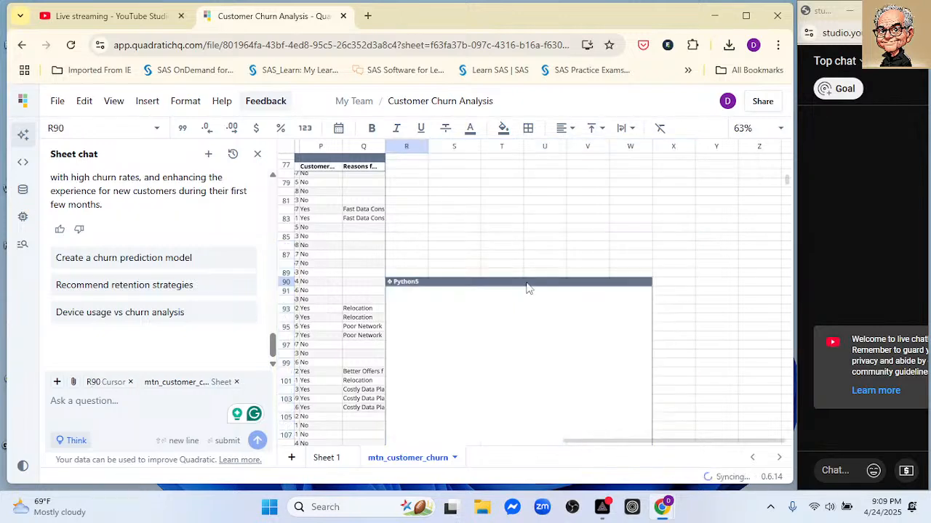
Reposition the Subscription and Revenue Analysis chart so that it starts at cell S98
scroll(690, 232, "down", 2)
scroll(691, 240, "up", 3)
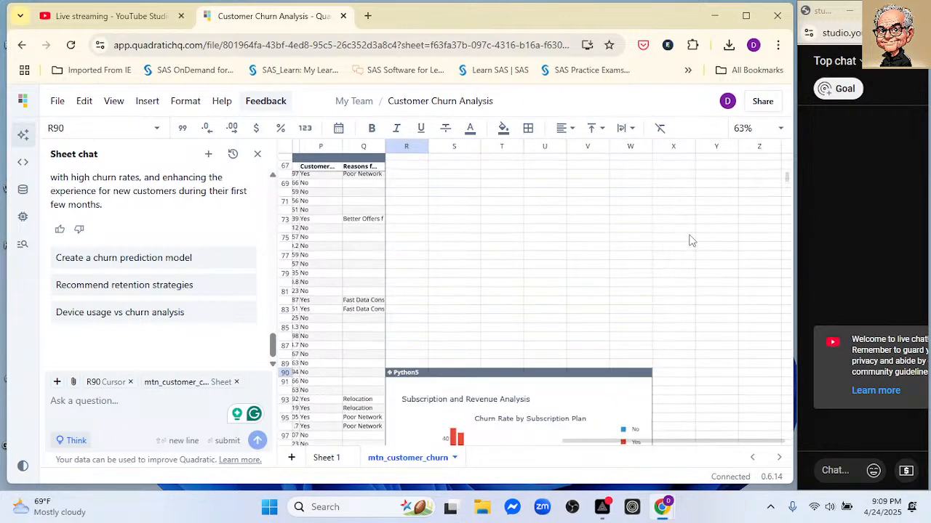
scroll(692, 241, "up", 3)
scroll(652, 275, "down", 5)
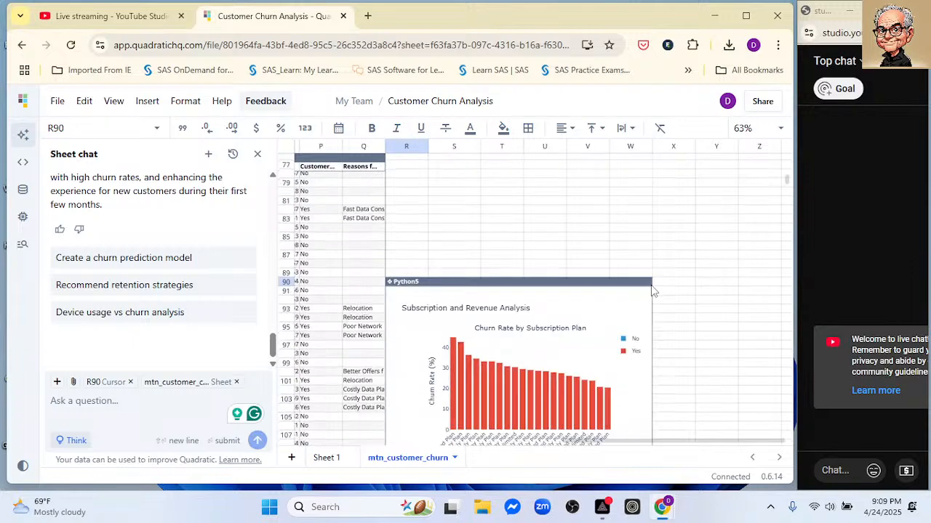
left_click(541, 241)
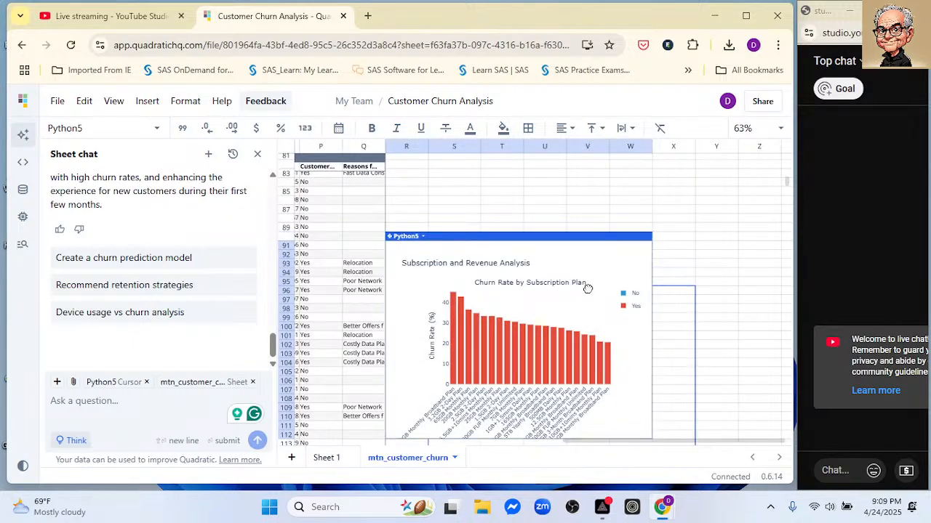
key("Delete")
Open the Python code behind the output in cell S56 and run it again
scroll(596, 205, "up", 5)
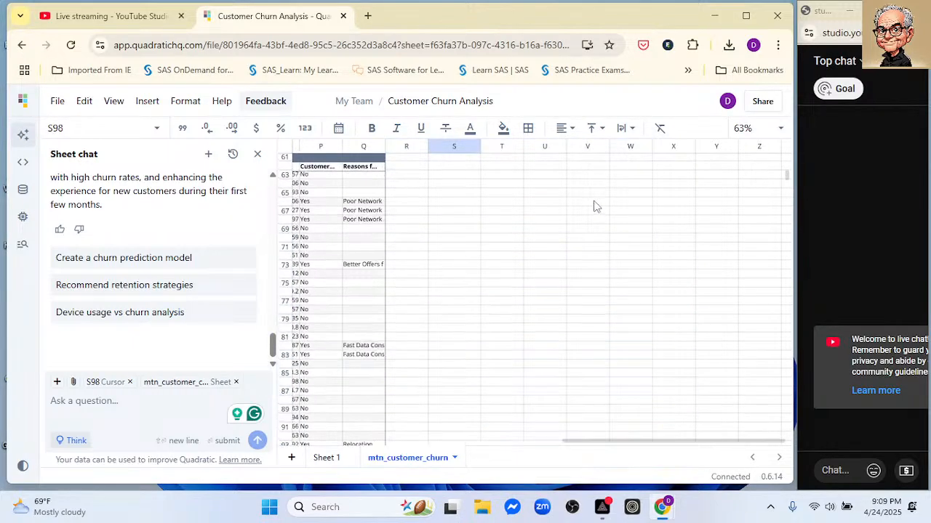
left_click(472, 209)
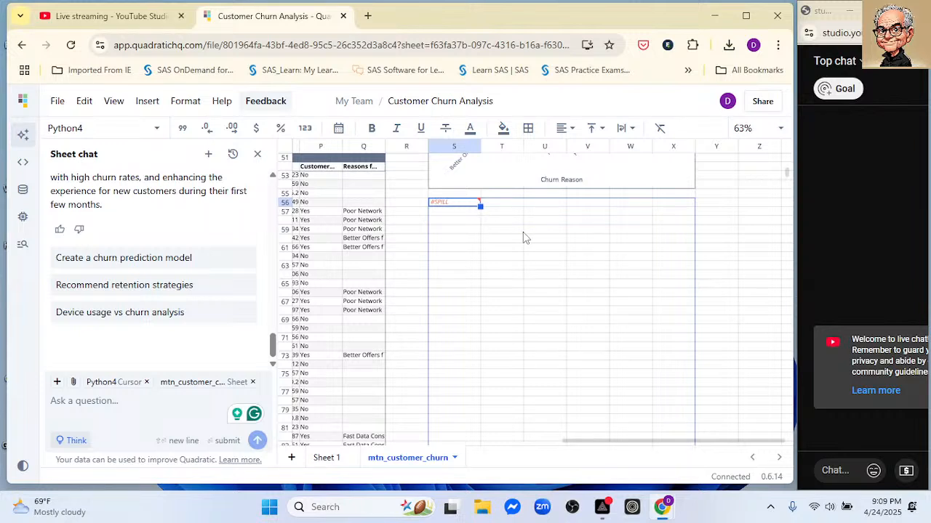
double_click(460, 207)
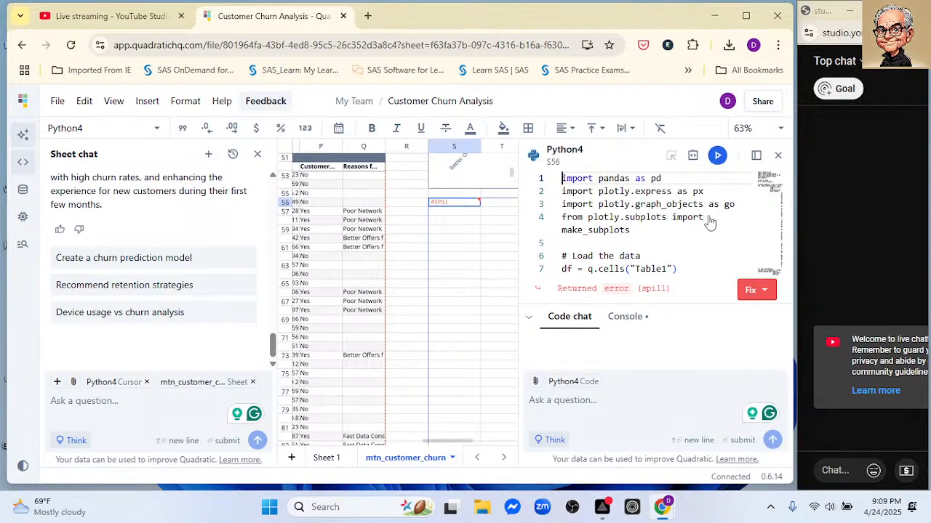
left_click(716, 159)
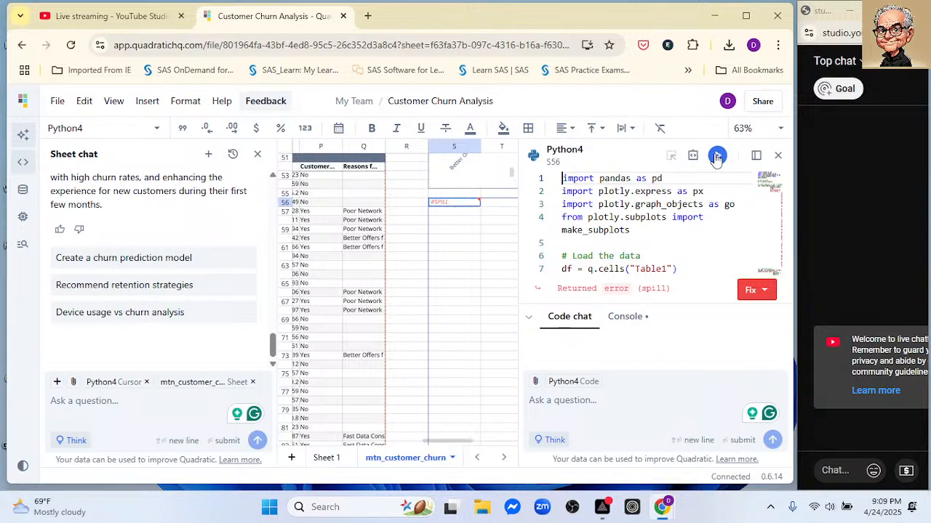
Fix the spill error in S56 by moving the output right to the nearest free space, and close the code editor
left_click(749, 291)
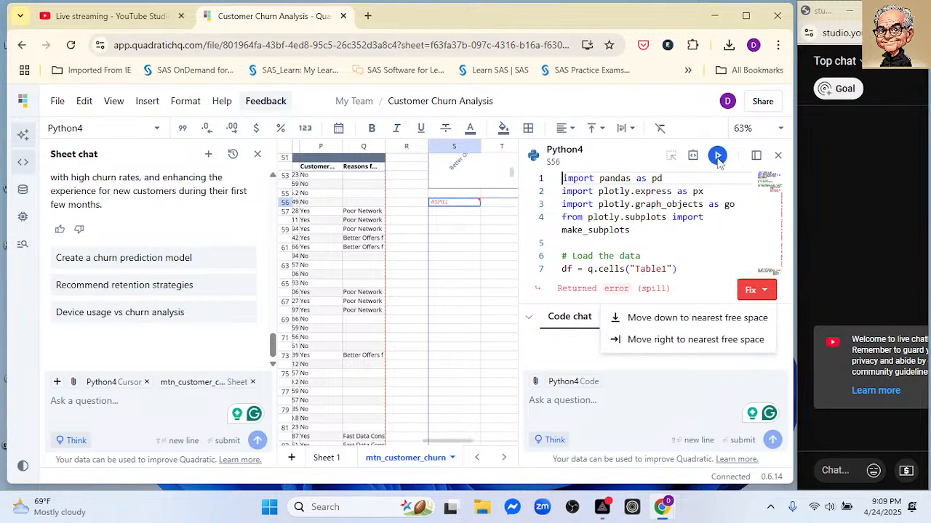
left_click(652, 340)
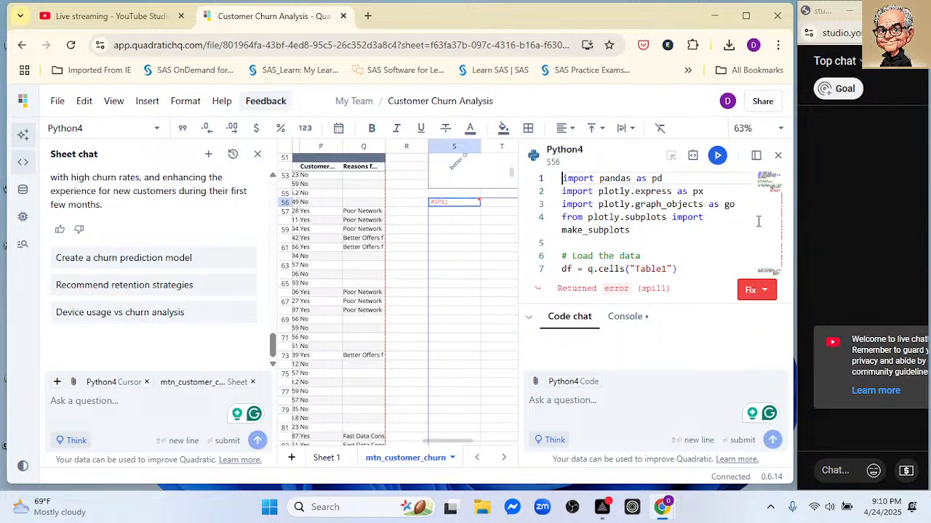
left_click(777, 152)
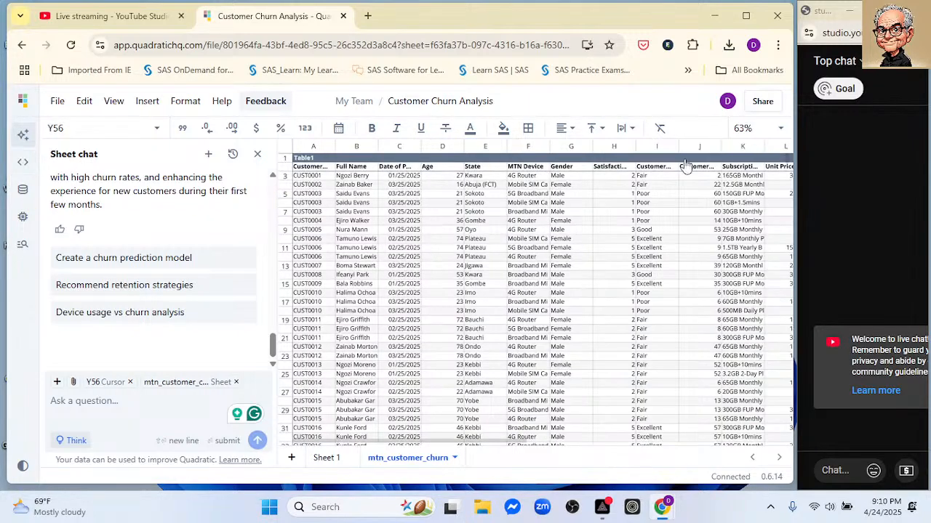
Move the Customer Churn Analysis - Key Factors chart so that it starts at cell S58
left_click(481, 438)
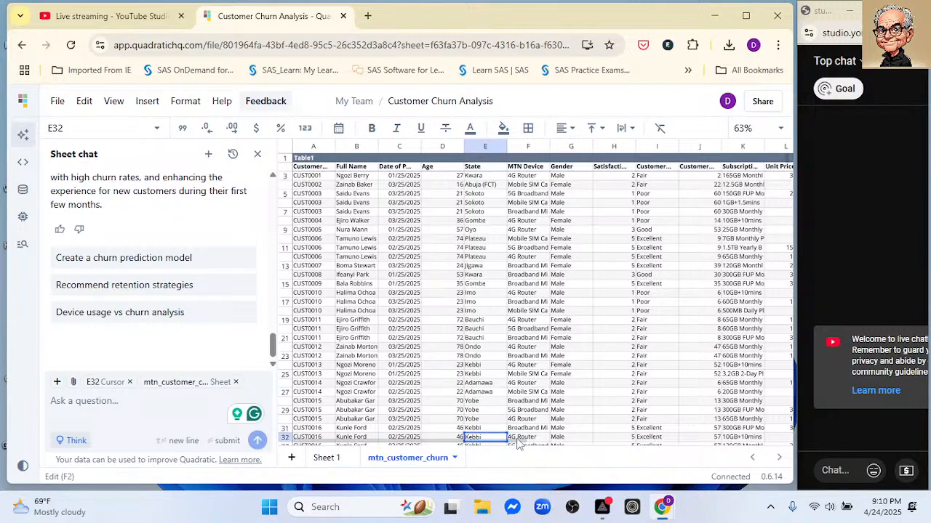
scroll(513, 436, "right", 10)
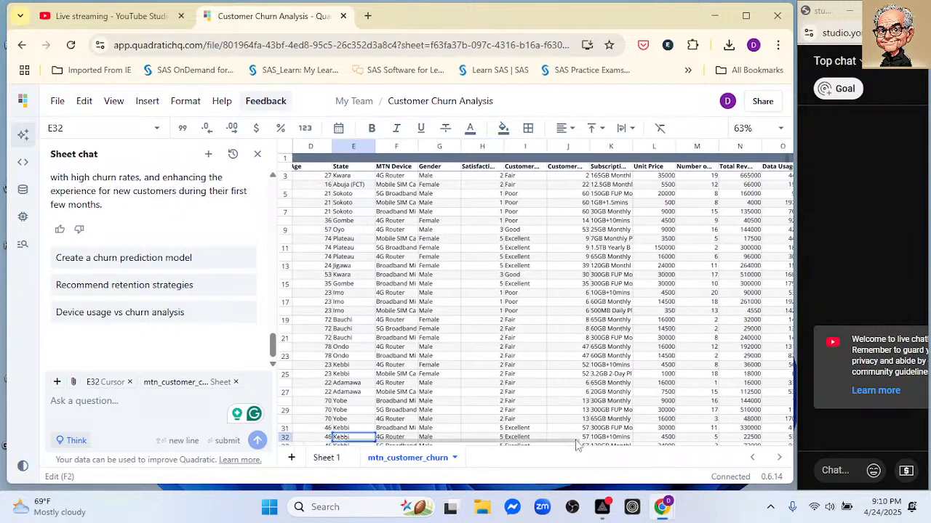
scroll(719, 436, "right", 5)
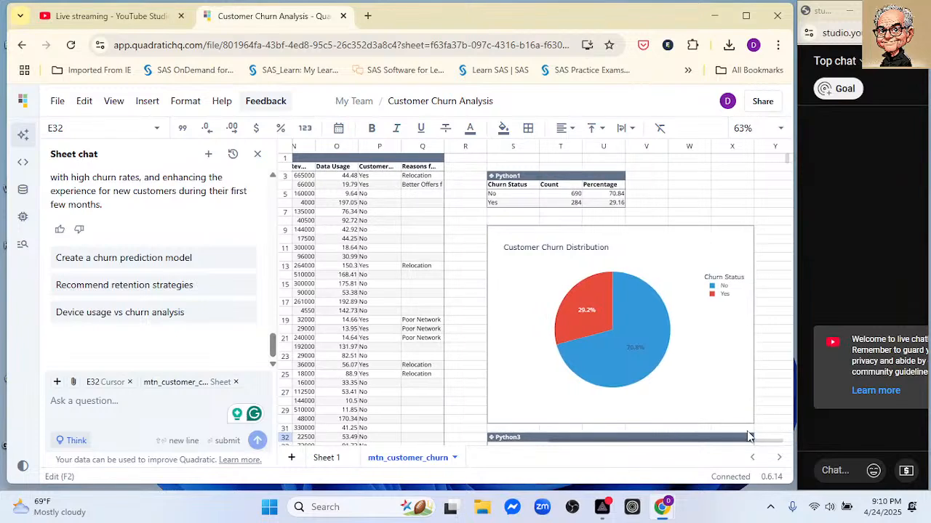
scroll(728, 340, "down", 3)
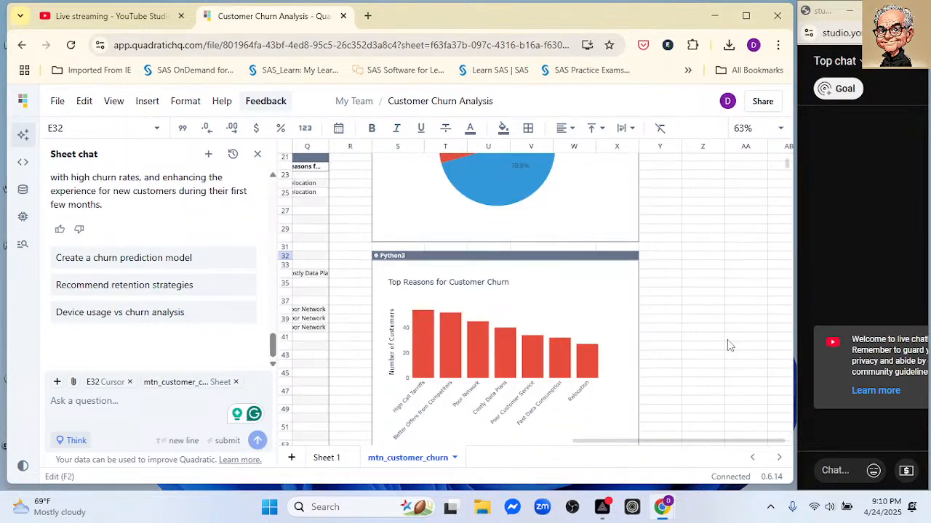
scroll(728, 339, "down", 3)
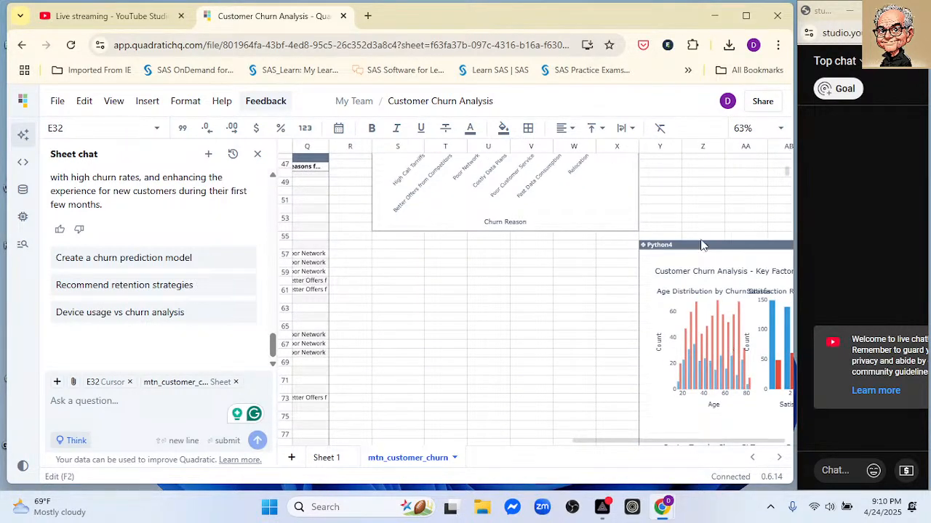
left_click_drag(698, 247, 446, 264)
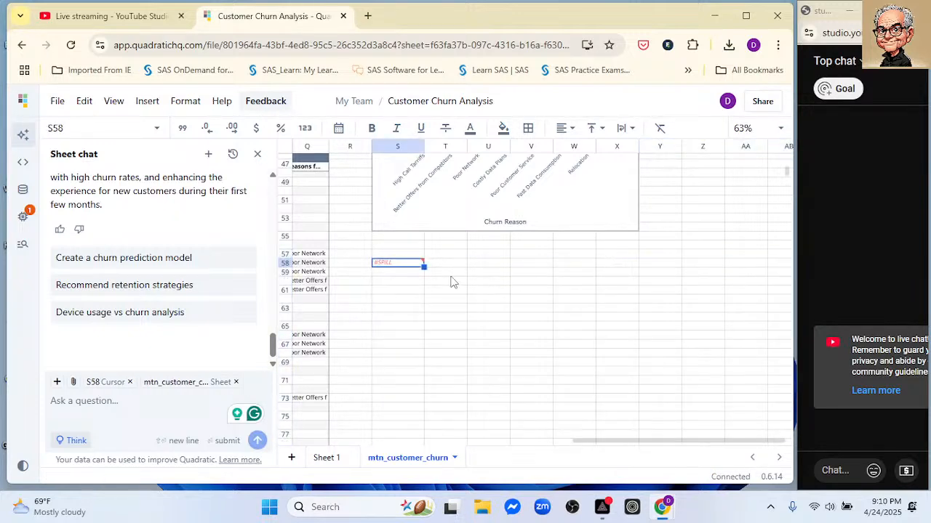
Move the Metric and Value summary table from S126:T133 down so that it starts at cell S143
scroll(578, 313, "down", 5)
scroll(580, 309, "down", 2)
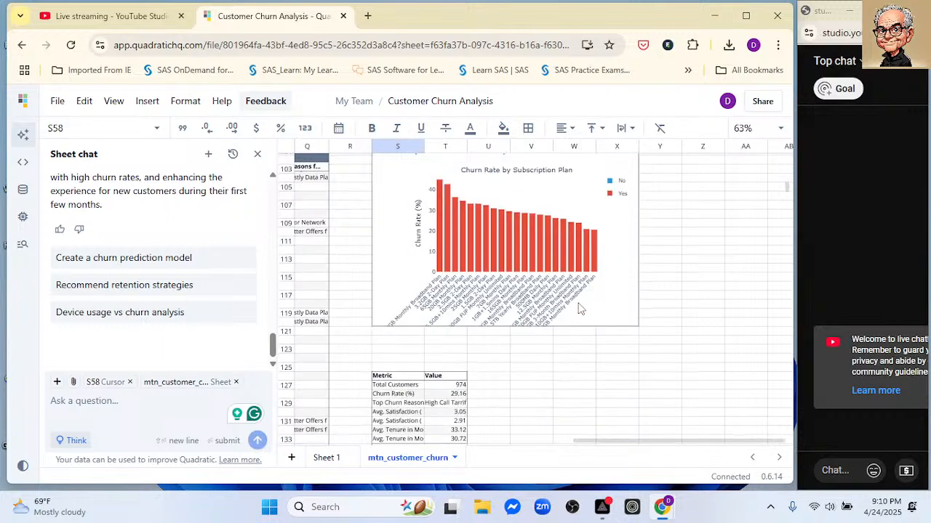
scroll(579, 308, "down", 2)
scroll(579, 308, "up", 3)
scroll(580, 308, "down", 2)
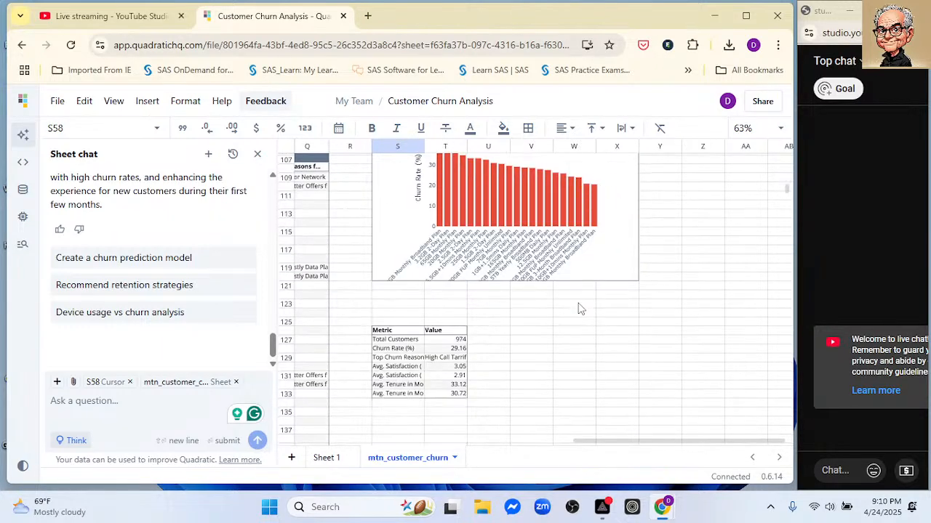
left_click(403, 333)
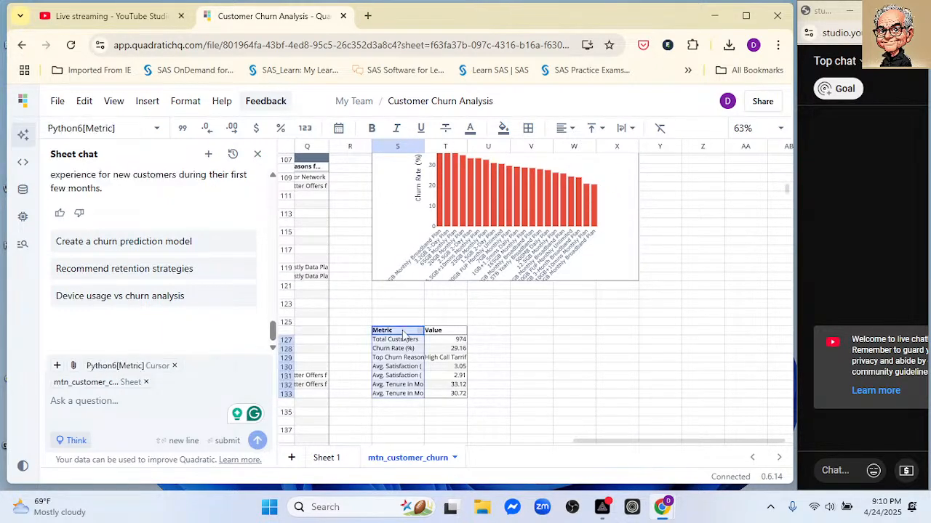
left_click(497, 340)
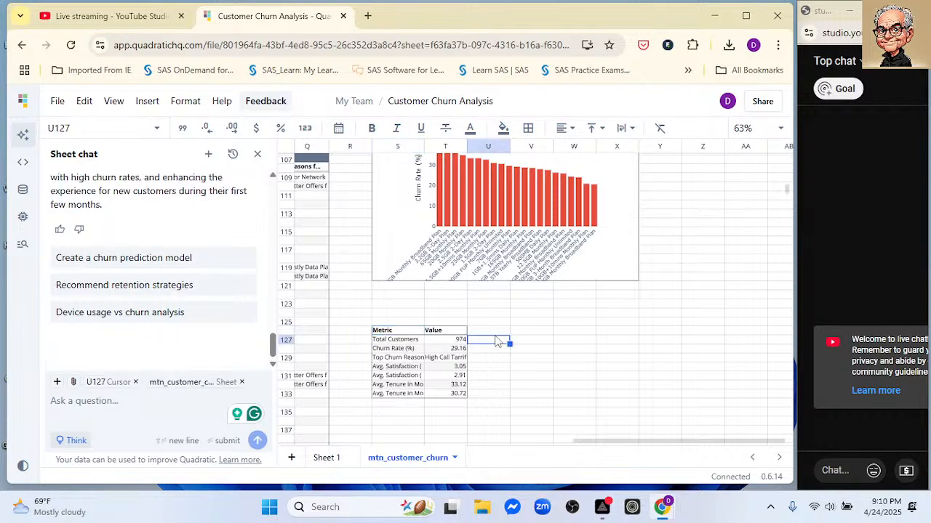
left_click_drag(394, 331, 430, 398)
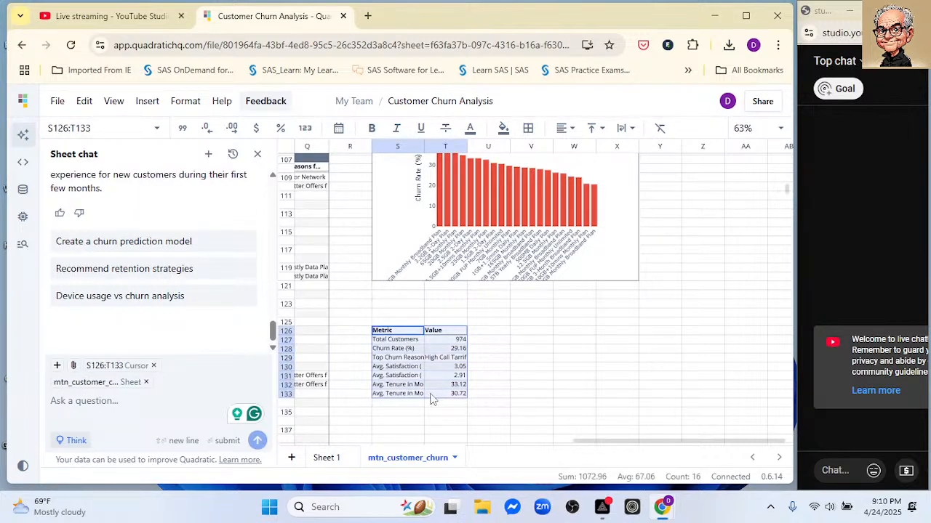
key("Delete")
scroll(444, 389, "down", 3)
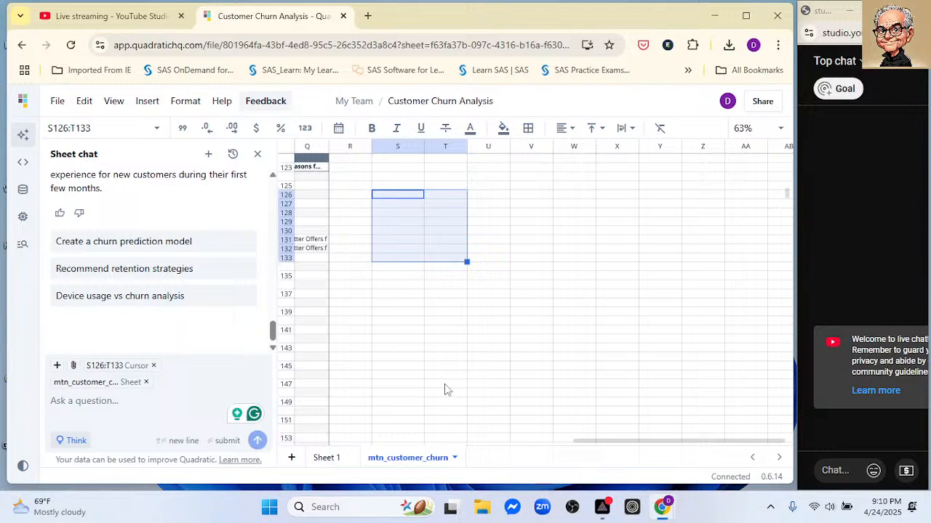
left_click(392, 349)
key("ctrl+v")
Move the Subscription and Revenue Analysis chart down so that it starts at cell S114
scroll(473, 259, "up", 5)
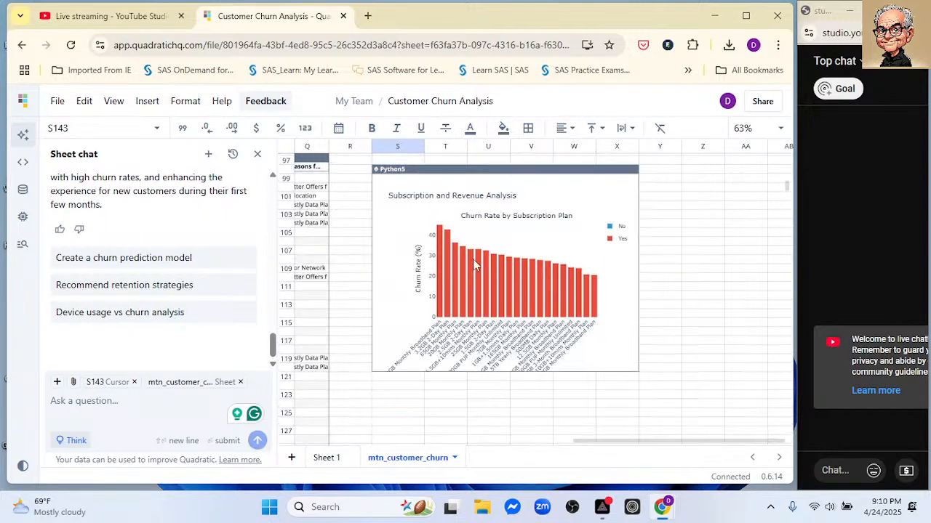
left_click_drag(442, 170, 443, 251)
scroll(683, 281, "down", 5)
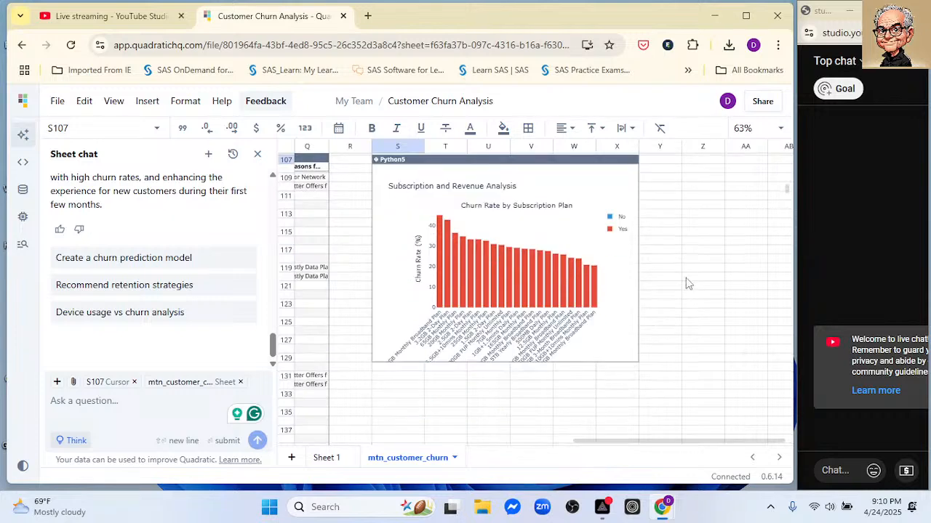
scroll(627, 250, "up", 2)
left_click(463, 170)
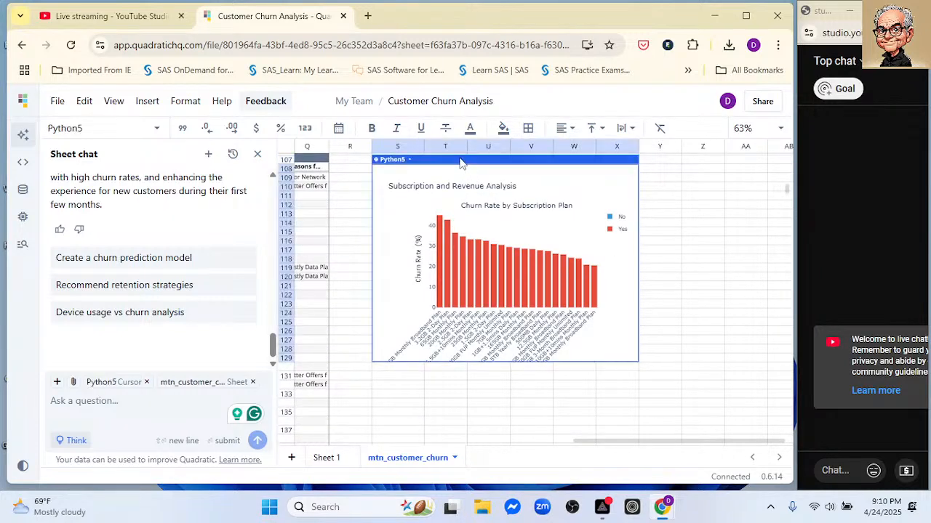
left_click(461, 228)
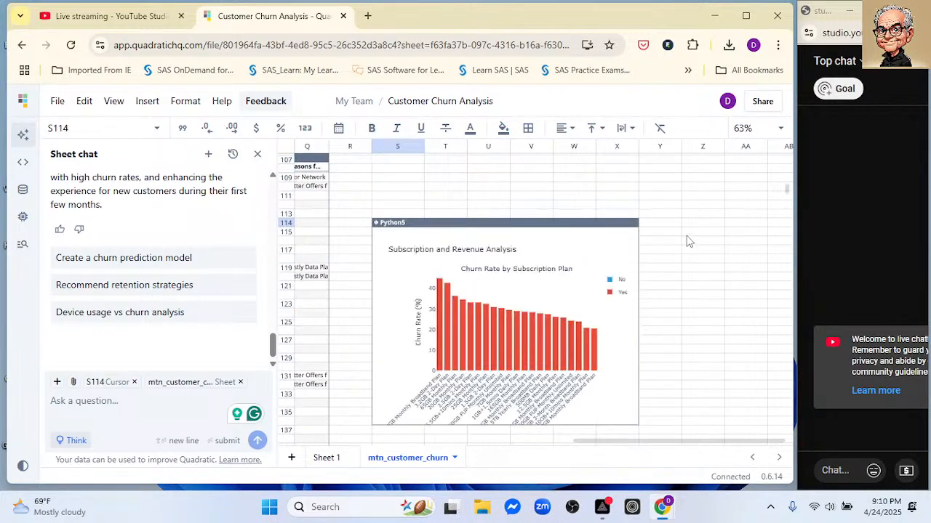
Try shrinking the Key Factors chart to end at column V and row 98, and enlarge it back to column X
scroll(685, 239, "up", 5)
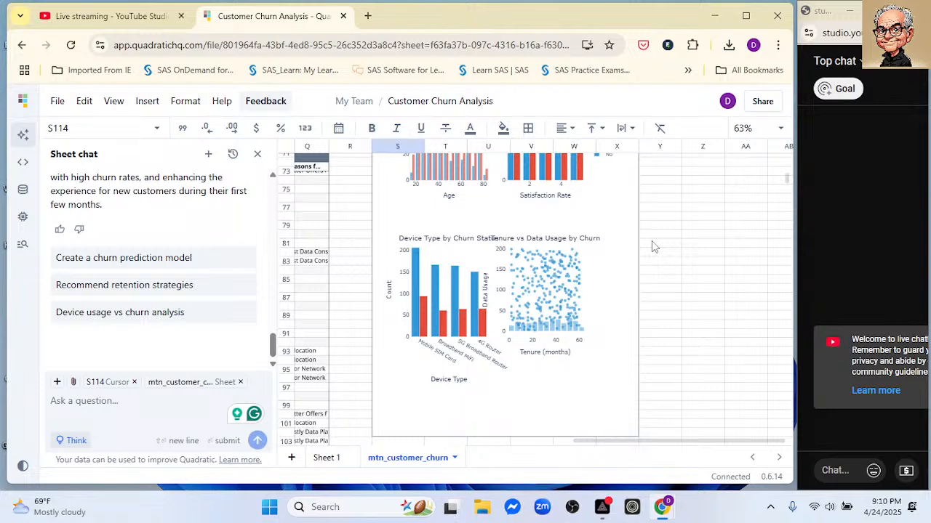
scroll(674, 263, "up", 5)
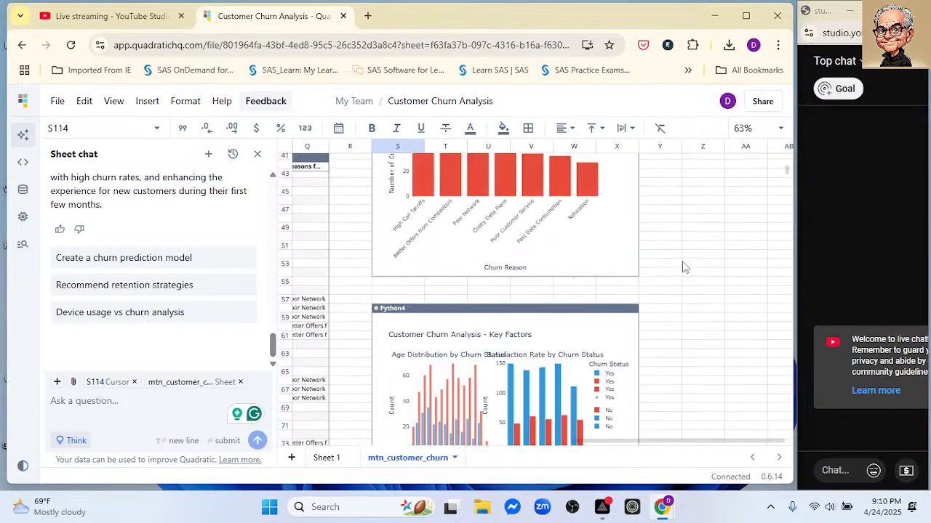
scroll(682, 263, "down", 5)
scroll(682, 264, "up", 3)
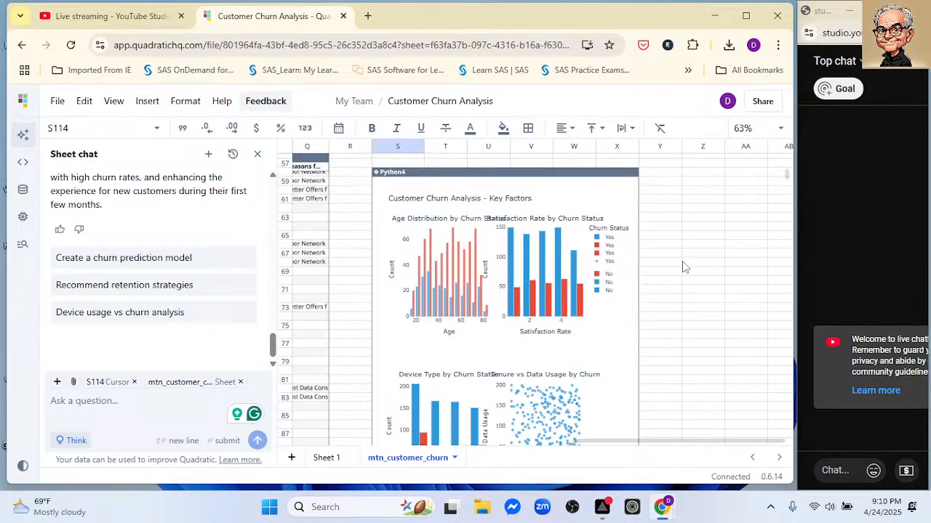
scroll(682, 261, "down", 4)
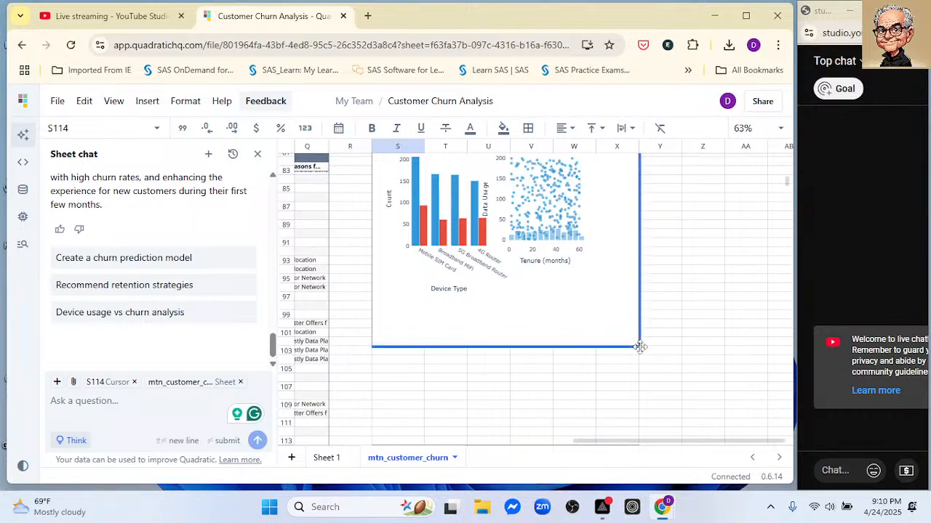
left_click_drag(639, 347, 541, 310)
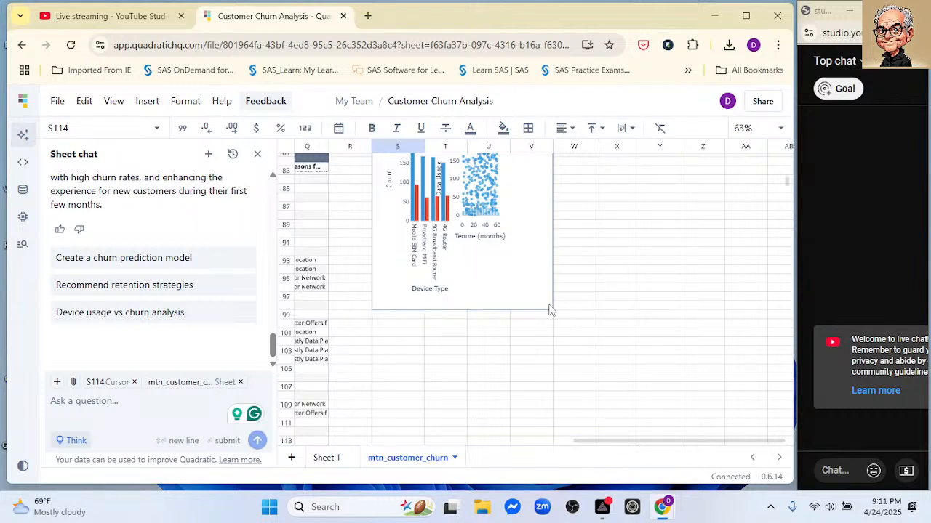
left_click_drag(554, 310, 607, 346)
Widen the Customer Churn Analysis - Key Factors chart so that it extends through column AA
scroll(687, 271, "up", 5)
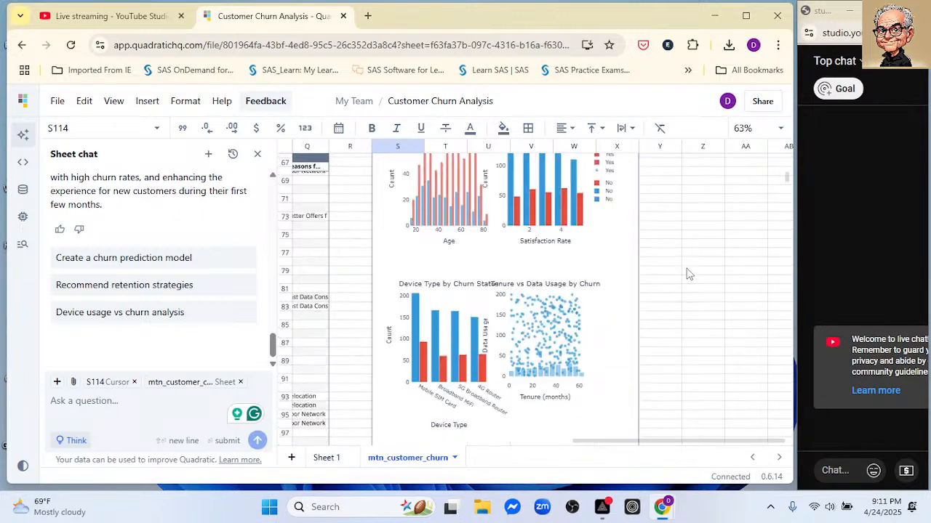
scroll(687, 274, "up", 3)
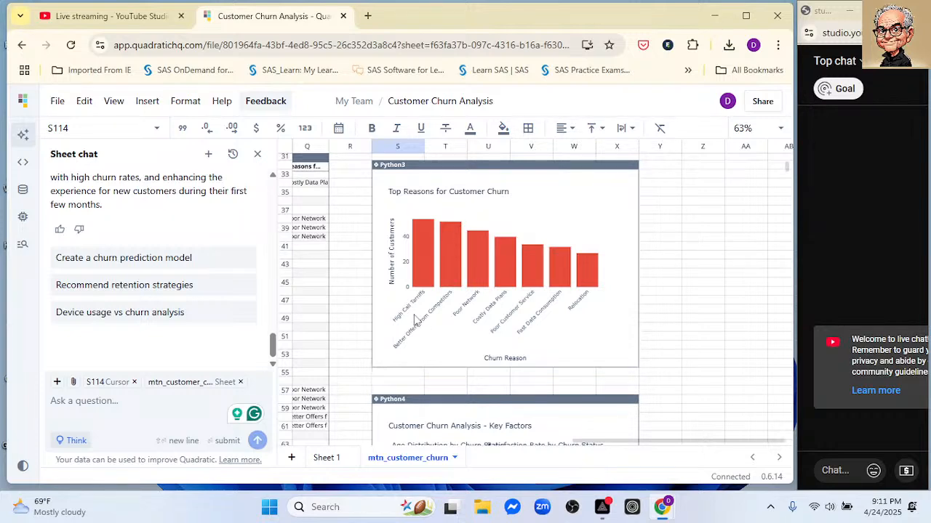
scroll(713, 240, "up", 4)
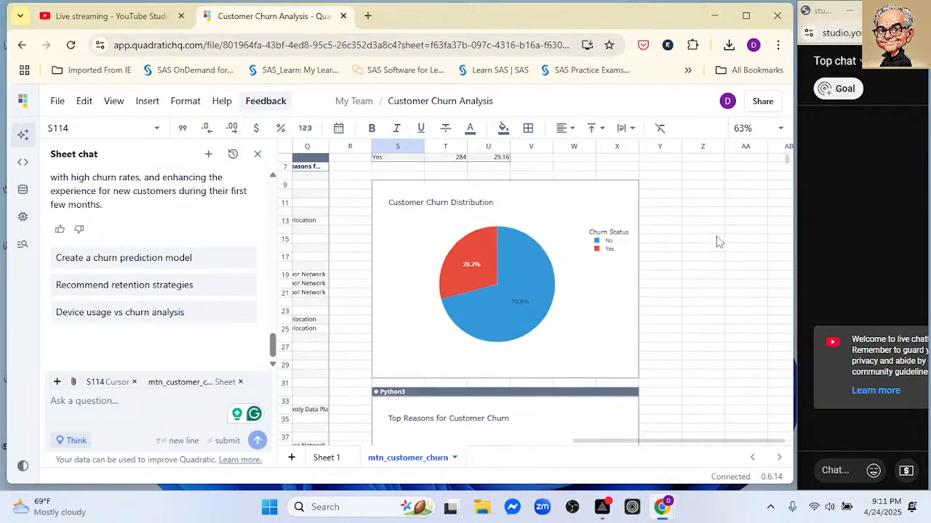
scroll(717, 242, "up", 2)
scroll(718, 242, "down", 2)
scroll(718, 241, "down", 10)
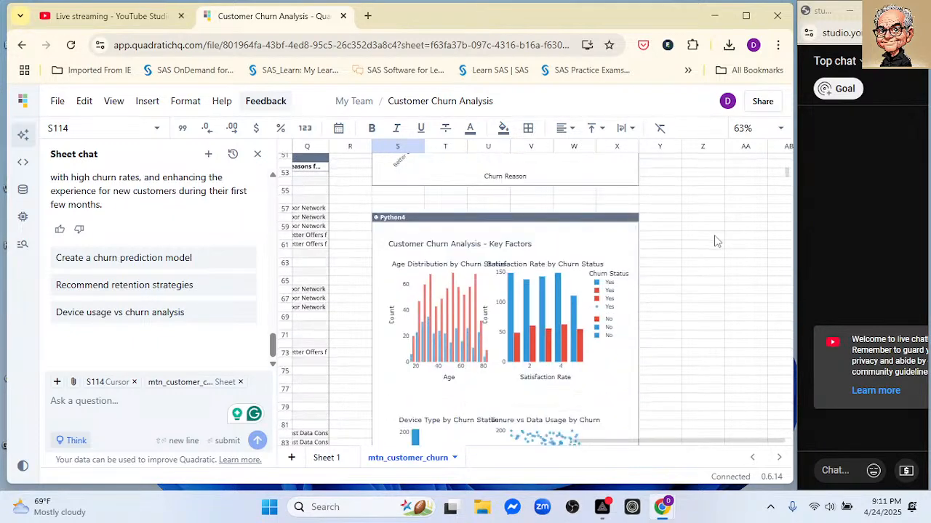
scroll(669, 274, "down", 1)
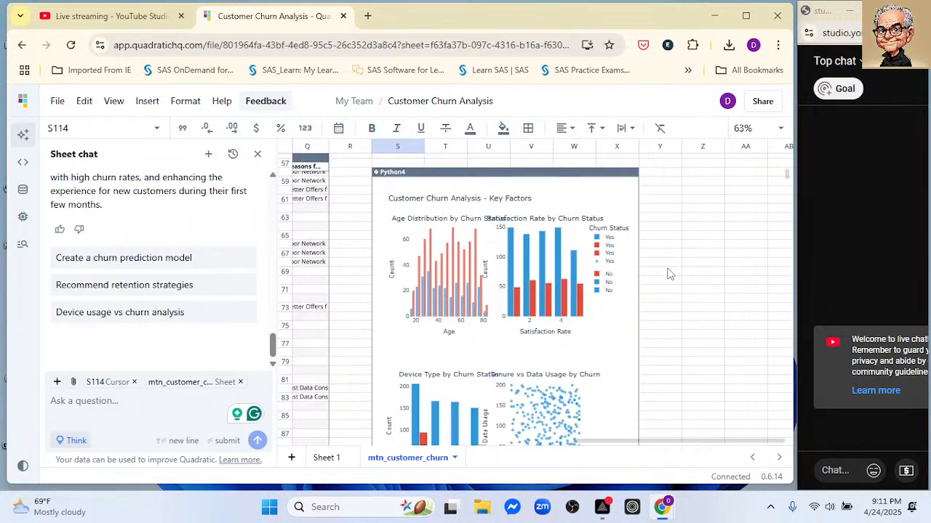
scroll(670, 274, "down", 2)
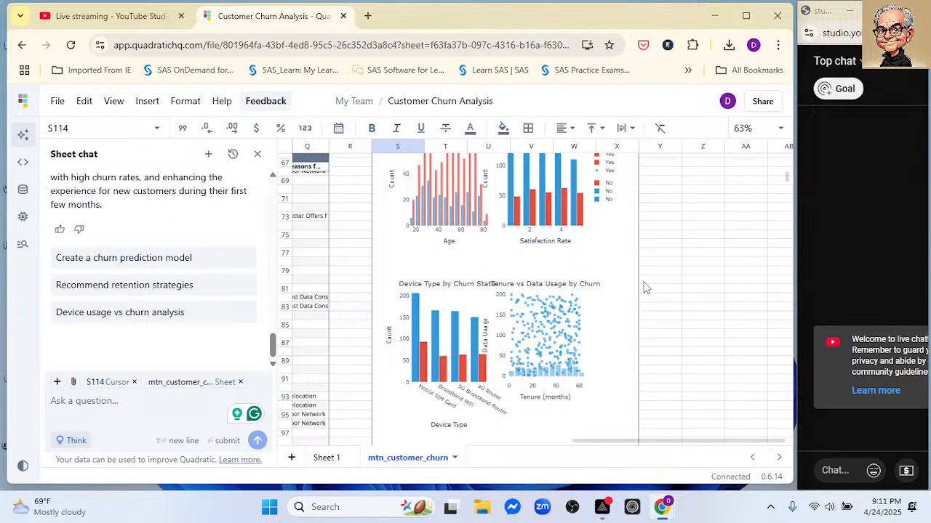
left_click_drag(637, 287, 730, 298)
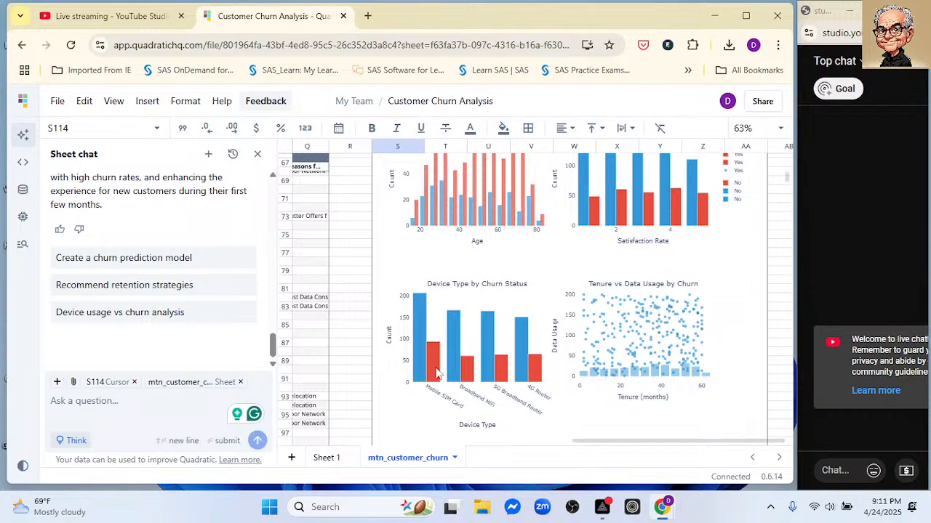
Review the Key Factors subplots, the churn rates by subscription plan and the summary table under the charts
scroll(635, 316, "up", 5)
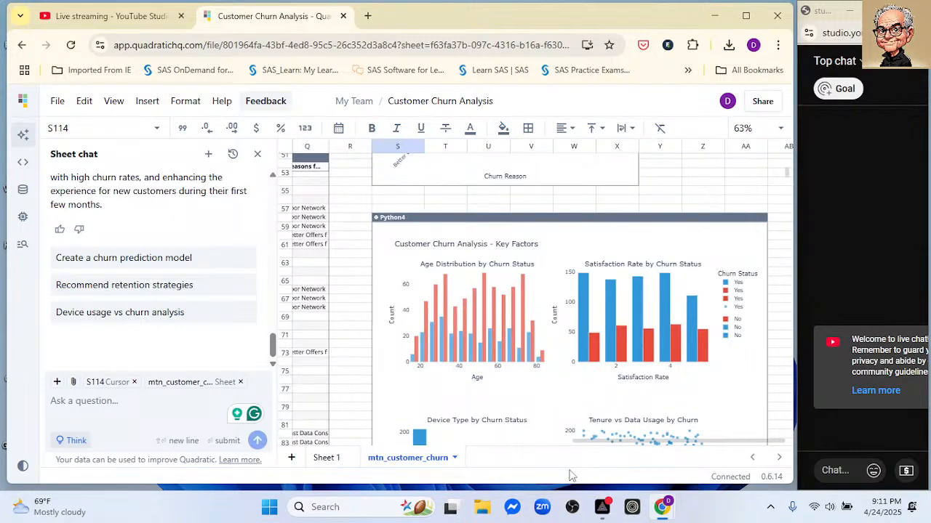
scroll(450, 390, "down", 3)
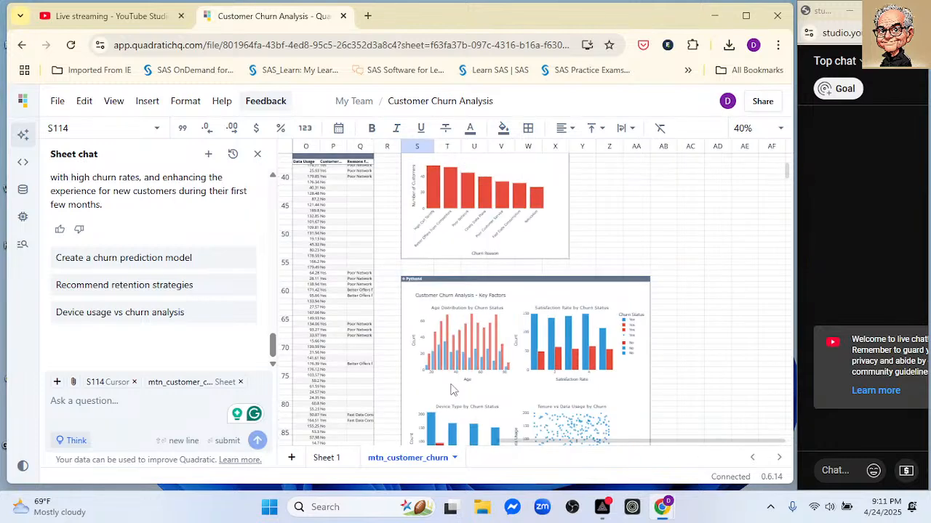
scroll(633, 235, "up", 4)
scroll(634, 235, "down", 3)
scroll(641, 246, "down", 10)
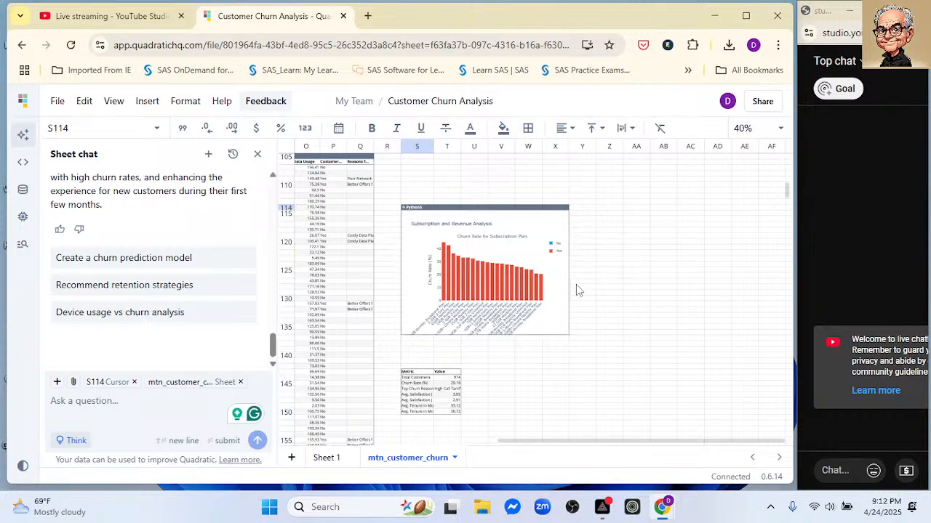
scroll(576, 284, "up", 5)
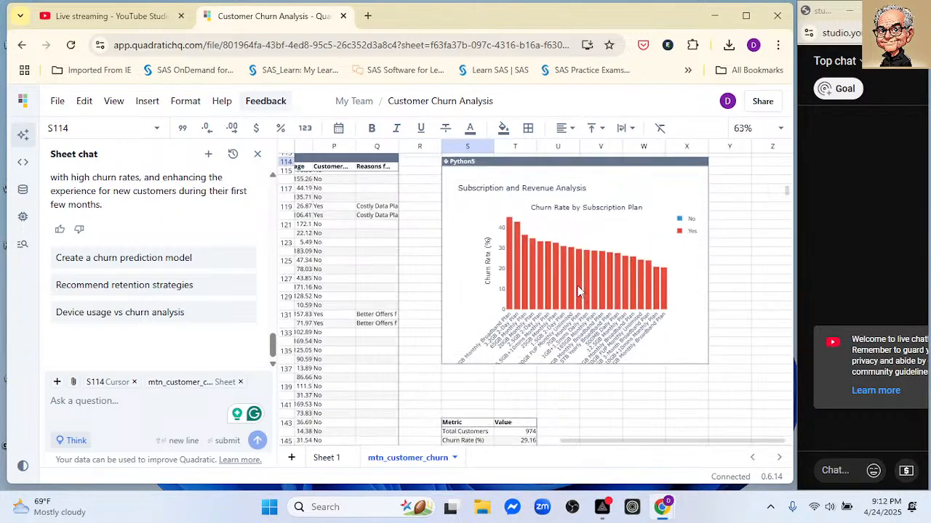
scroll(642, 302, "up", 1)
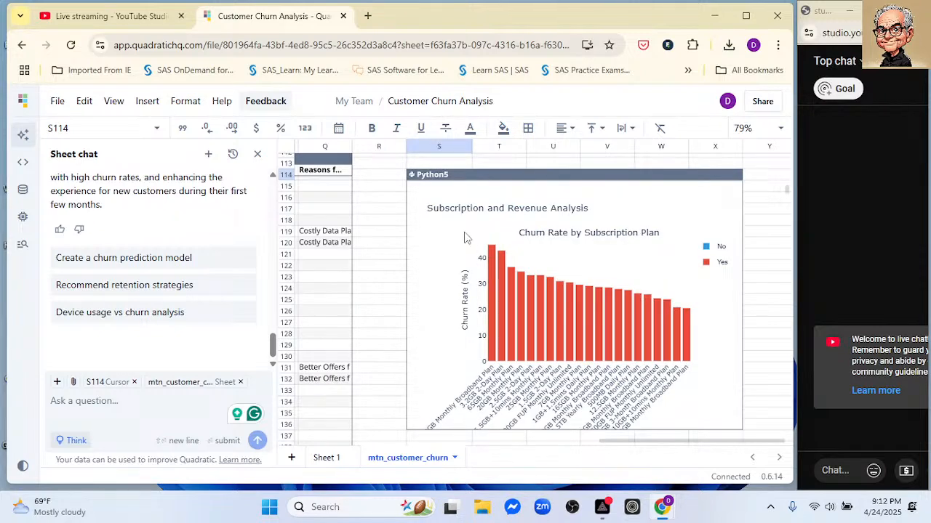
scroll(466, 237, "down", 1)
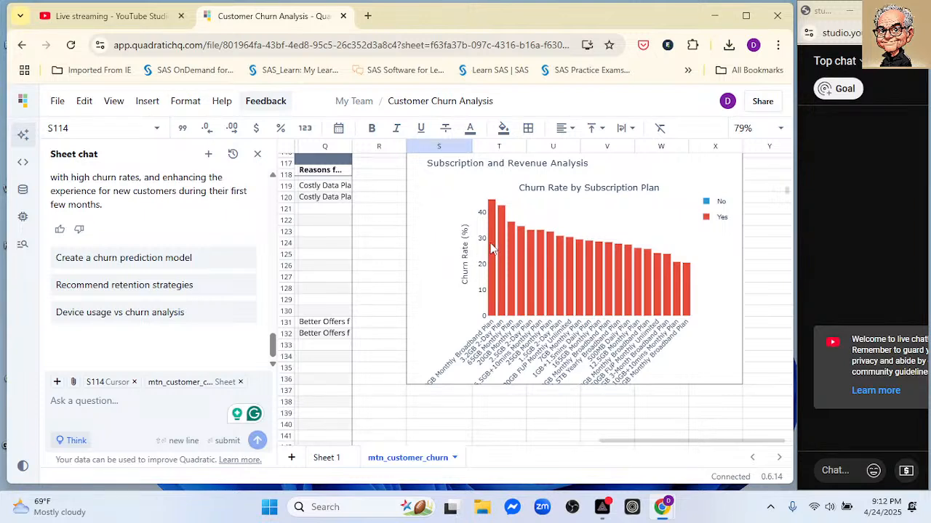
scroll(492, 248, "down", 1)
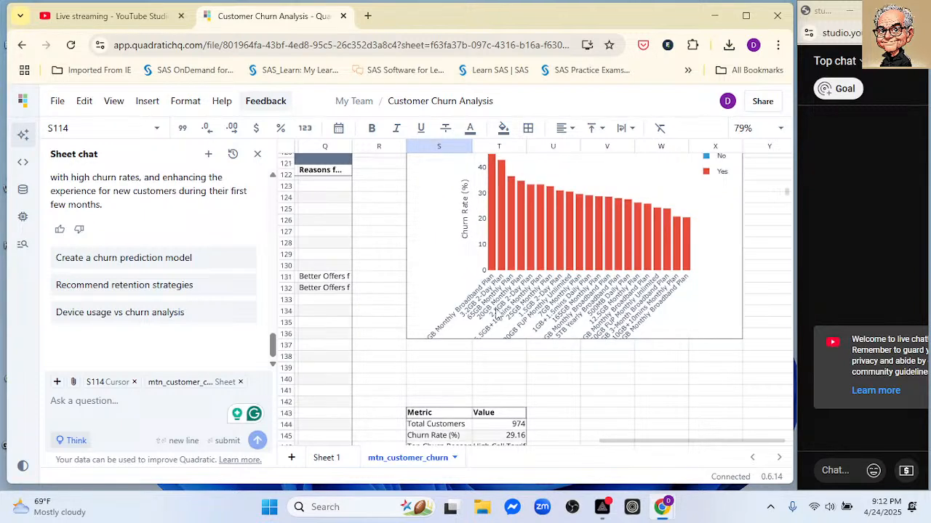
Extend the Subscription and Revenue Analysis chart down to row 141, and move the Metric/Value summary table to start at cell S166
left_click_drag(499, 348, 511, 391)
scroll(511, 393, "down", 2)
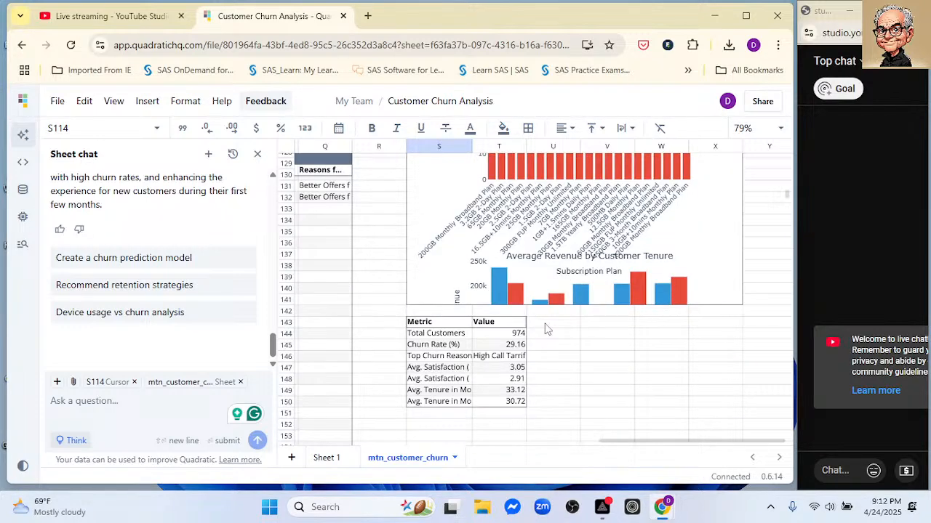
left_click(429, 328)
left_click(585, 326)
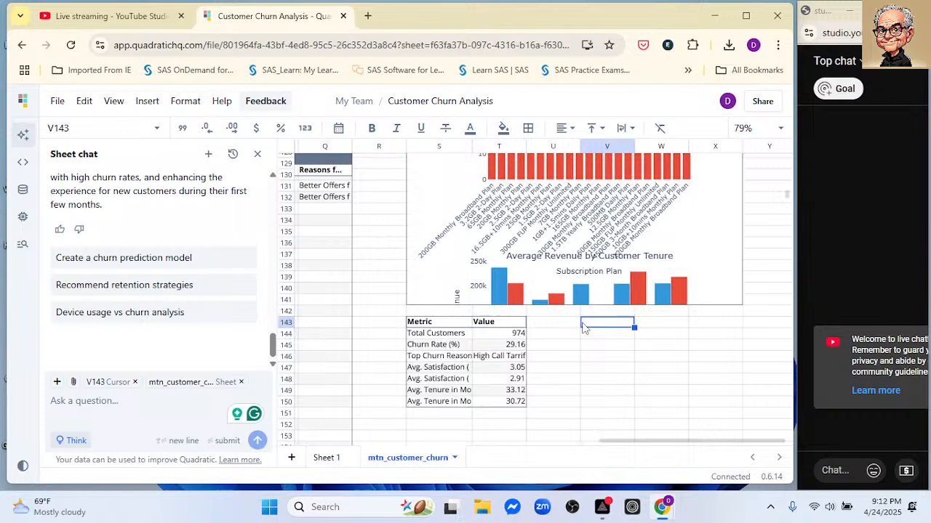
left_click(414, 324)
left_click_drag(414, 324, 493, 409)
key("Delete")
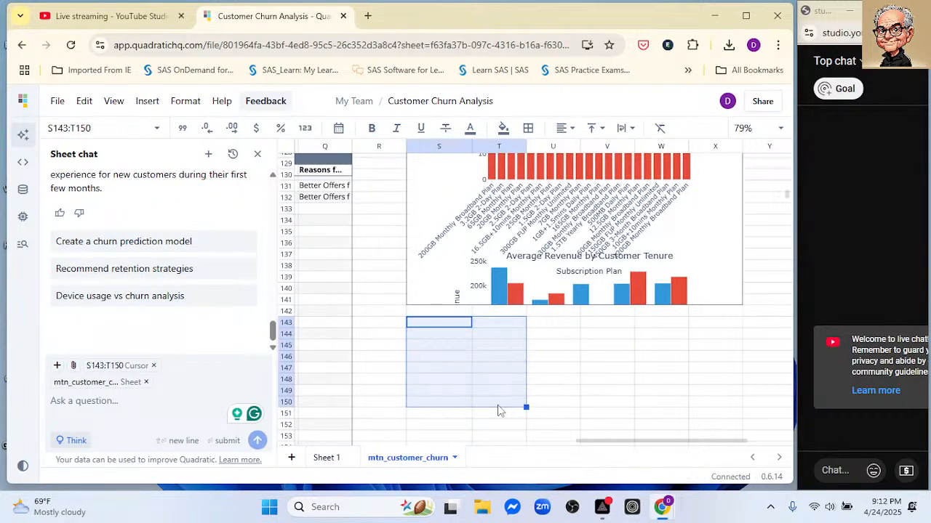
scroll(499, 410, "down", 5)
left_click(415, 359)
key("ctrl+v")
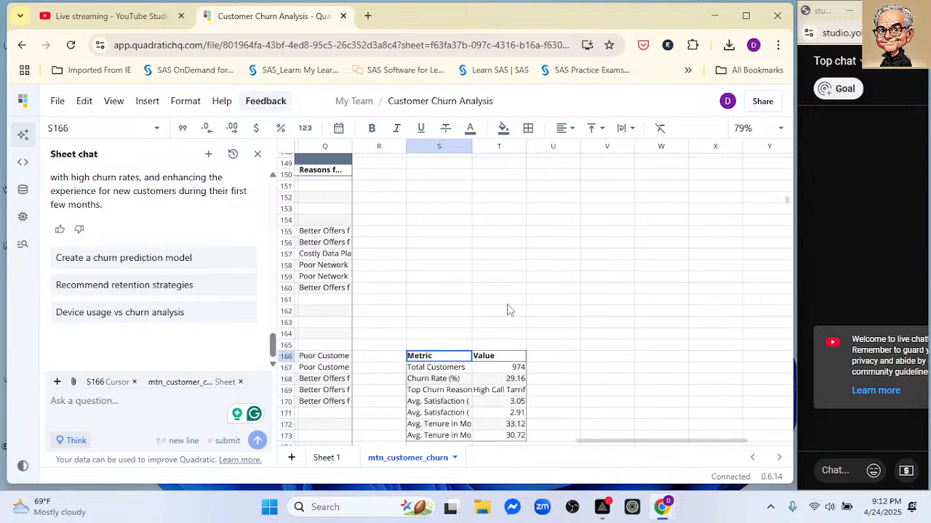
Extend the Subscription and Revenue Analysis chart downward so that it ends at row 164, just above the summary table
scroll(509, 311, "up", 5)
left_click_drag(499, 304, 491, 430)
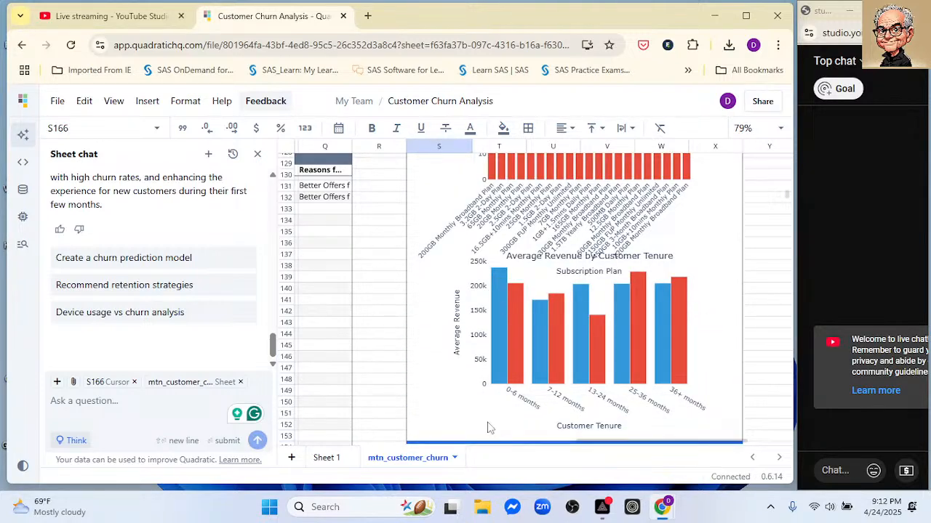
scroll(491, 415, "down", 2)
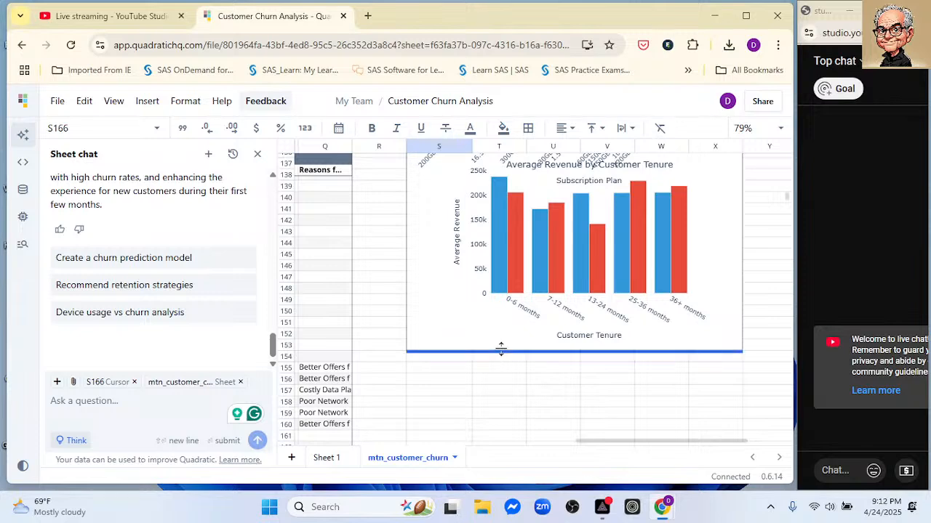
left_click_drag(499, 349, 509, 376)
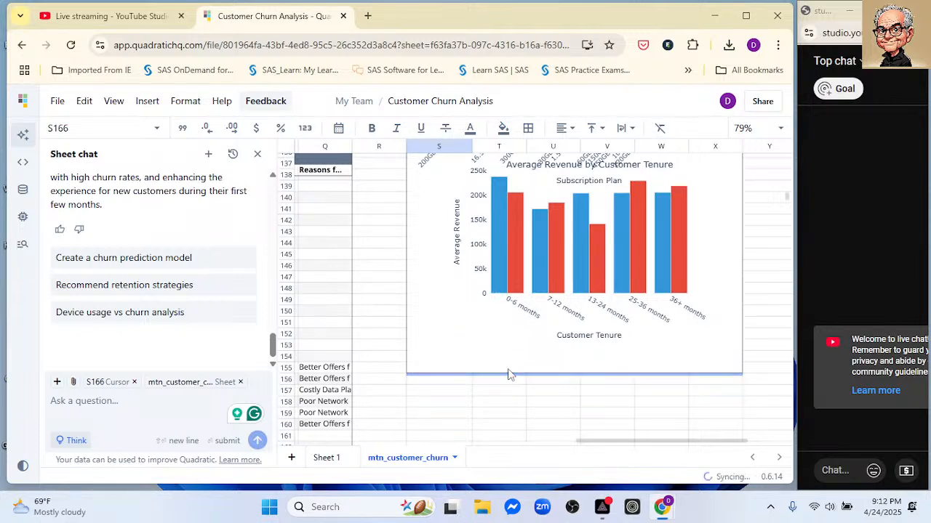
scroll(662, 317, "up", 1)
scroll(663, 317, "up", 1)
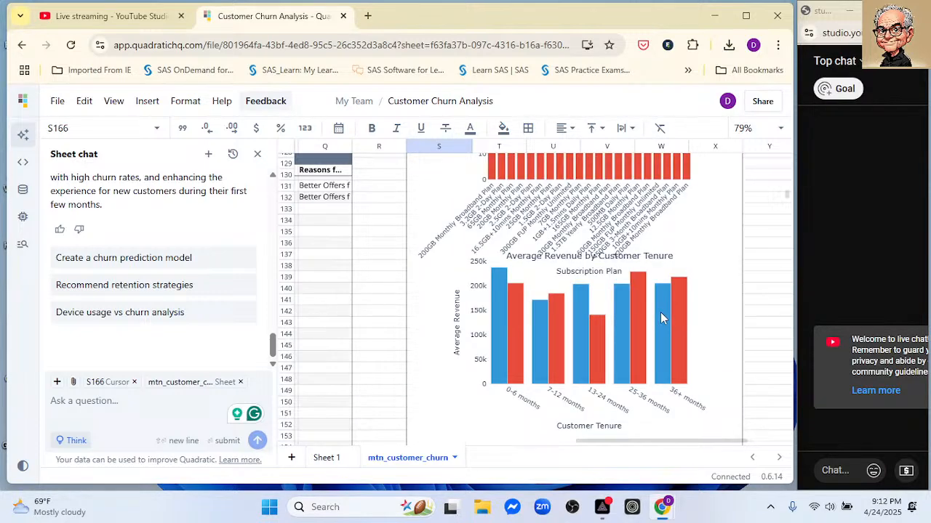
scroll(663, 312, "down", 4)
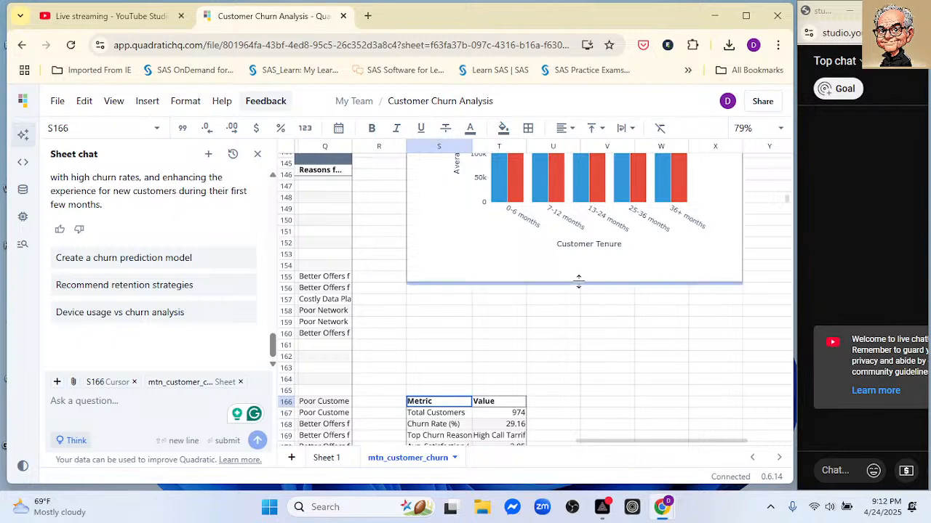
left_click_drag(578, 282, 582, 386)
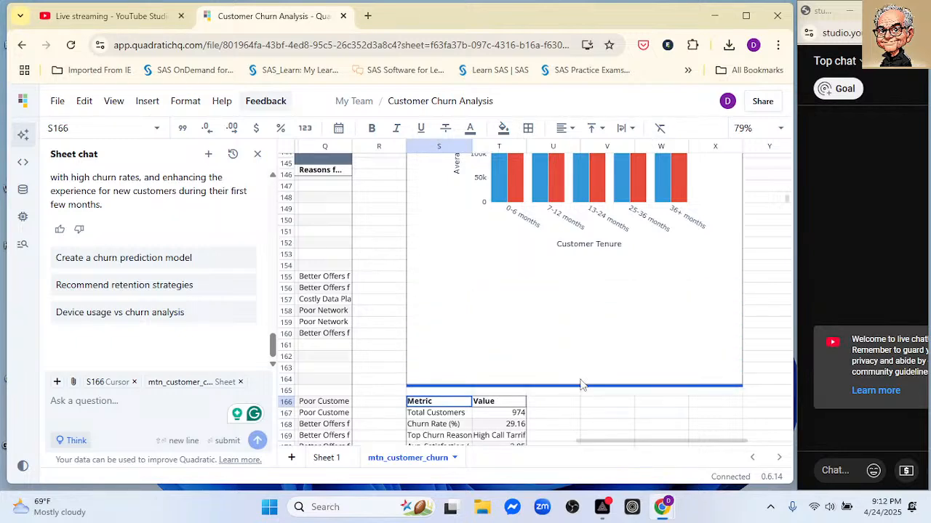
scroll(582, 297, "up", 4)
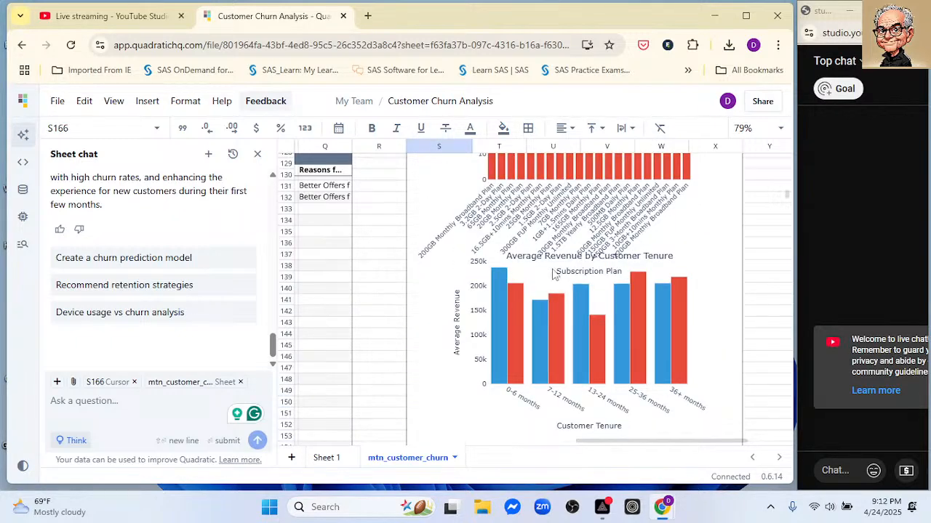
Examine the average revenue bars for the 0-6 months tenure group and the churn rates by subscription plan
left_click(554, 274)
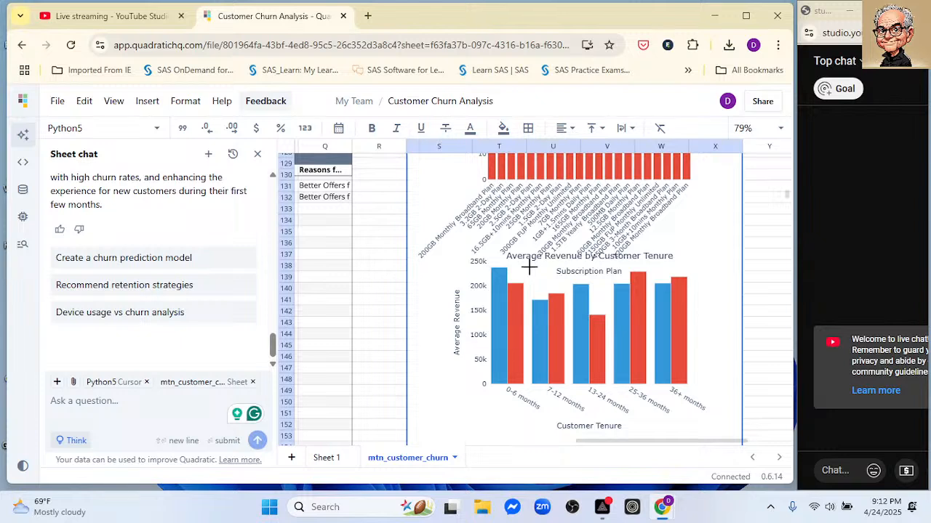
mouse_move(493, 367)
mouse_move(504, 349)
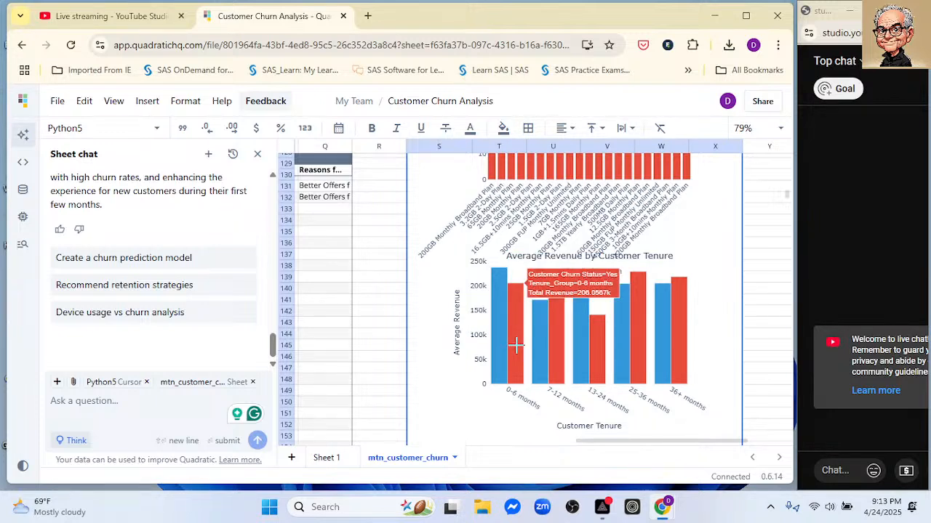
left_click(162, 395)
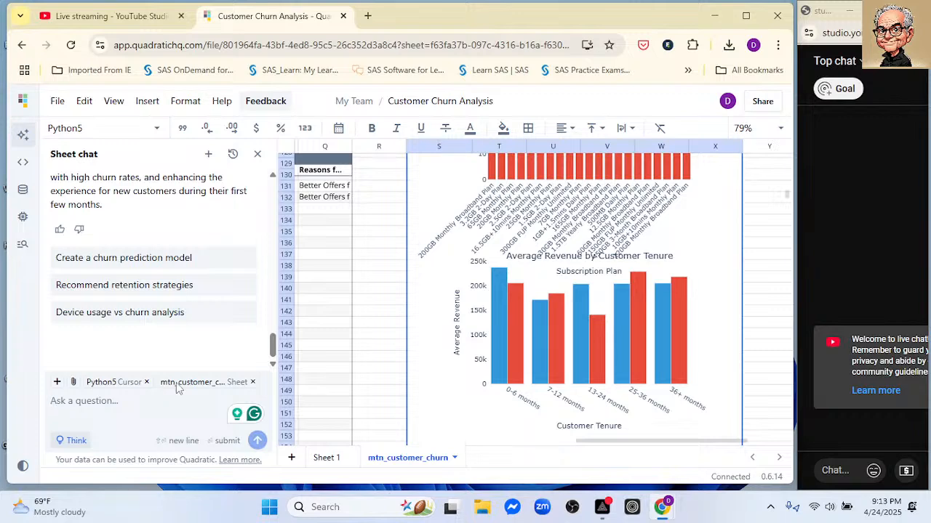
scroll(410, 289, "up", 3)
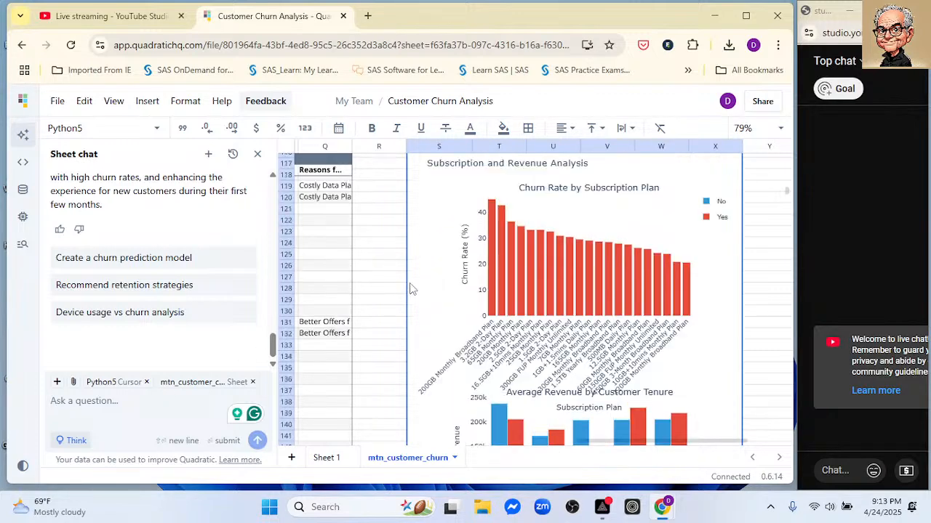
With cell R136 selected, ask the sheet chat to "Convert Total Revenue to USD"
left_click(380, 378)
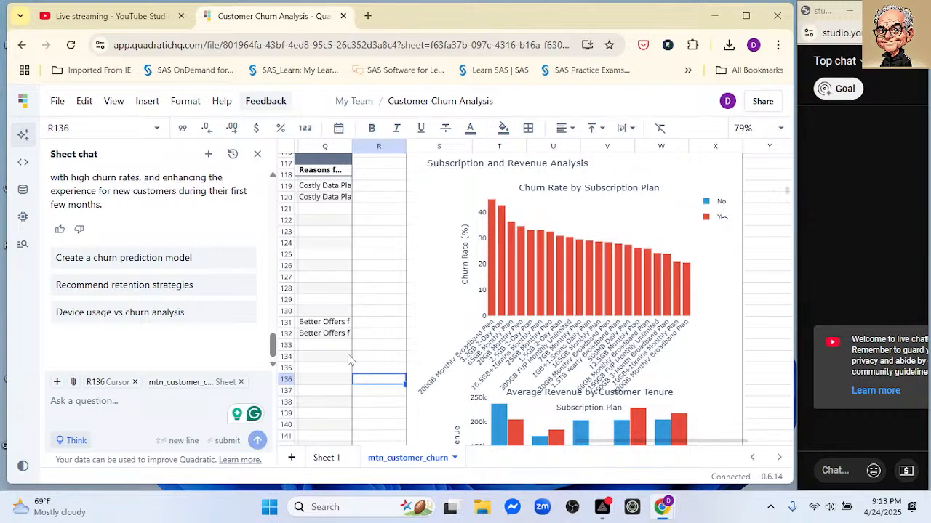
scroll(348, 360, "left", 3)
scroll(348, 359, "left", 2)
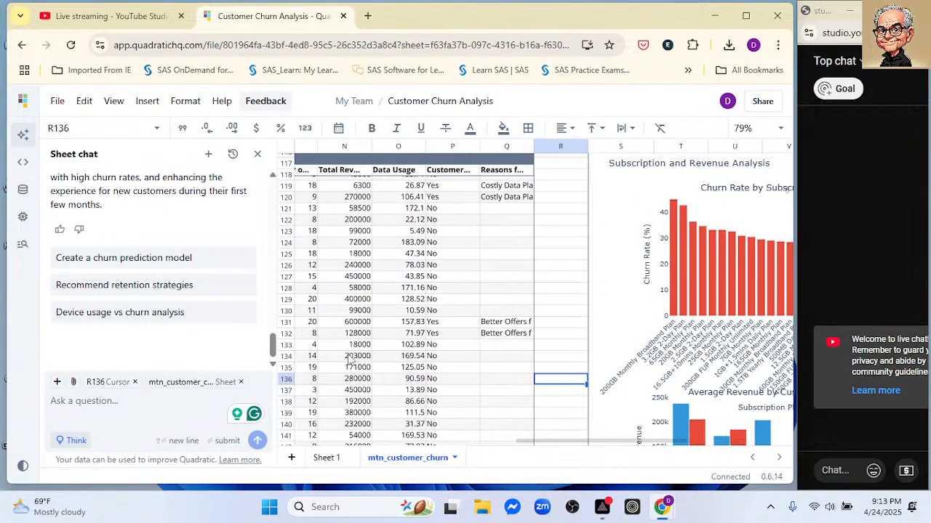
left_click(110, 405)
type("Tot")
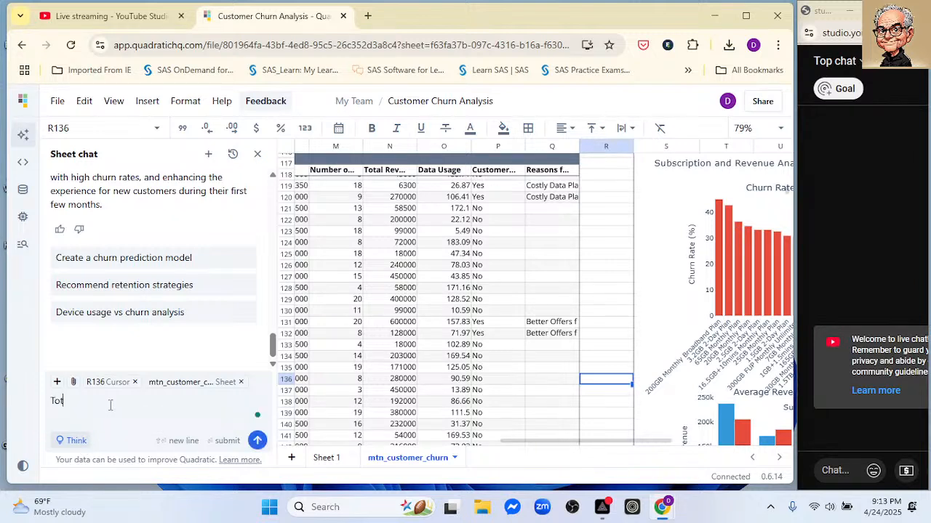
type("al")
key("BackSpace")
key("BackSpace")
key("BackSpace")
key("BackSpace")
key("BackSpace")
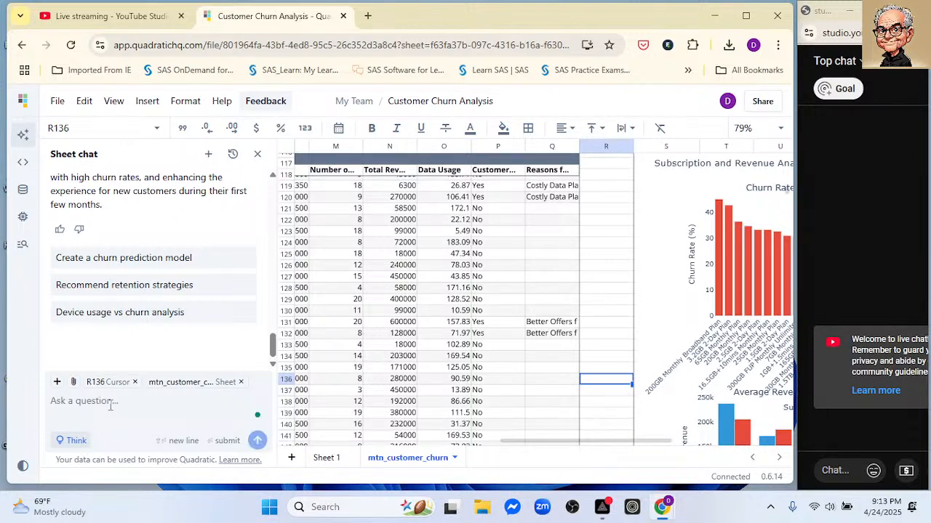
type("Convert")
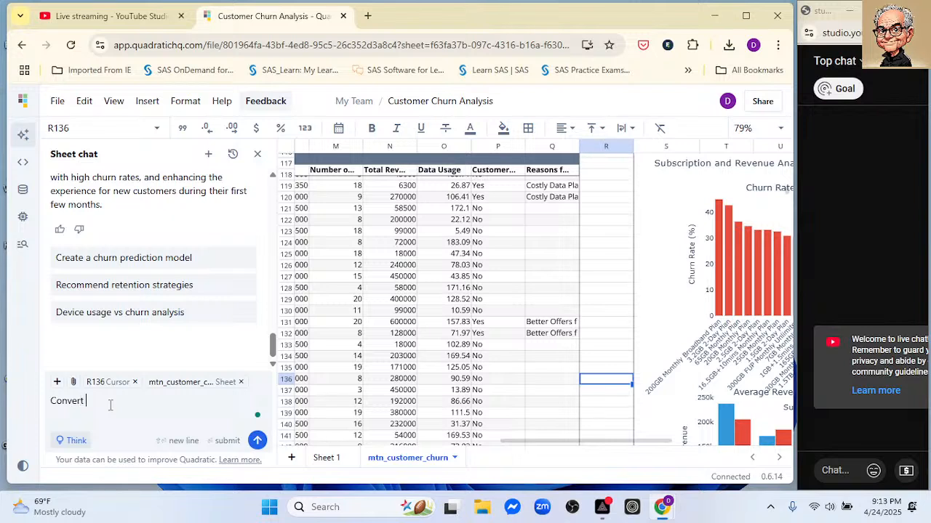
type(" Total Revenue to USD")
key("Return")
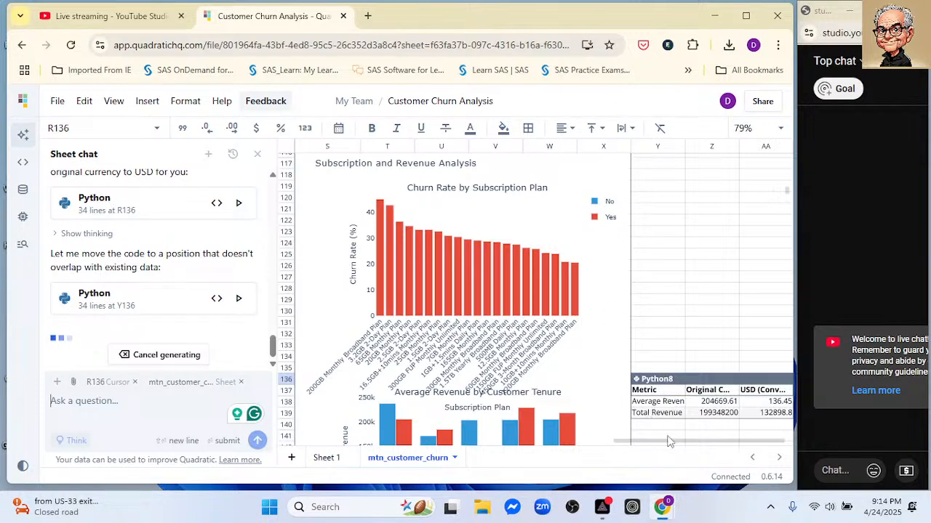
Examine the original and USD-converted average and total revenue in the new table beside the chart
left_click_drag(670, 445, 690, 444)
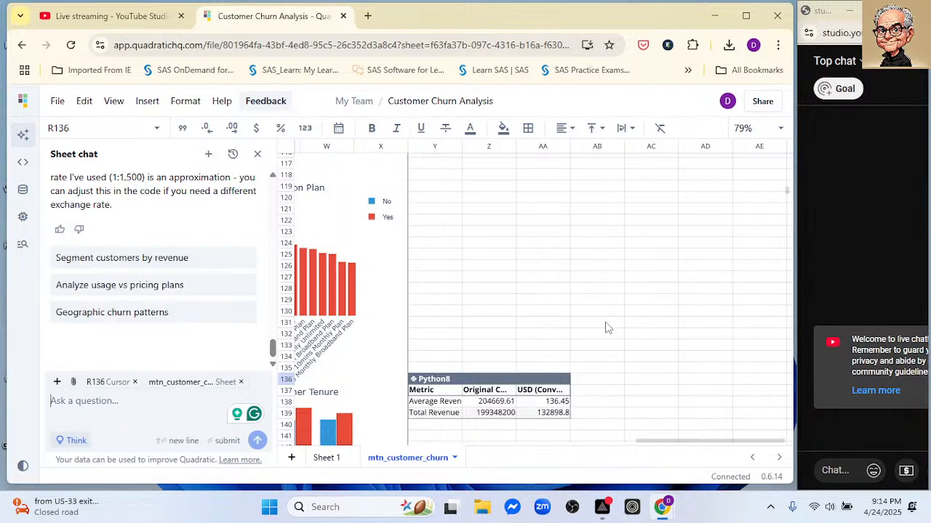
left_click(506, 379)
left_click(572, 378)
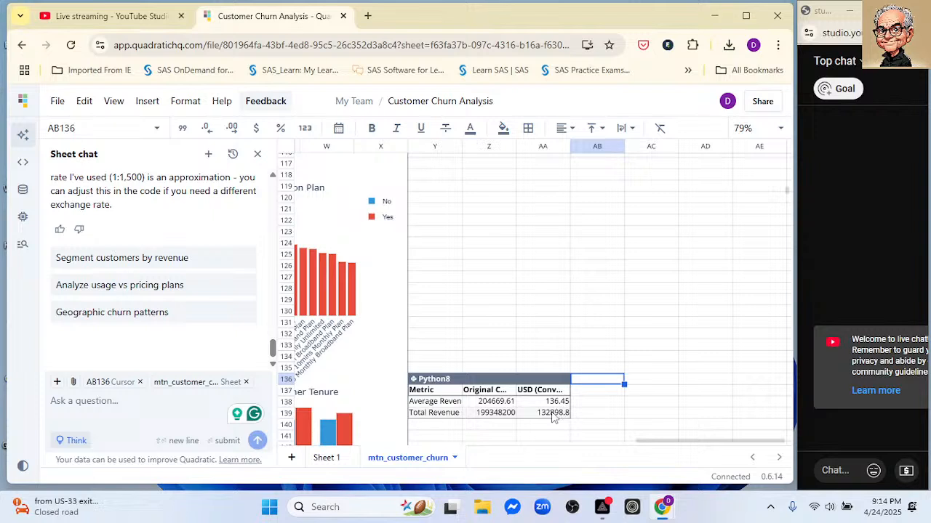
Review the subscription and revenue charts, the Key Factors subplots and the churn reasons chart, and return to average revenue by tenure
scroll(493, 295, "up", 2)
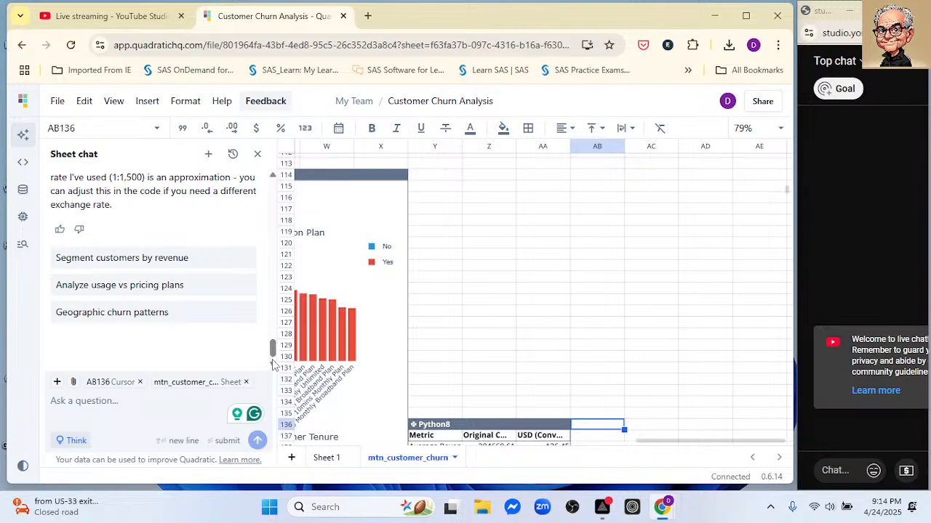
scroll(474, 322, "left", 3)
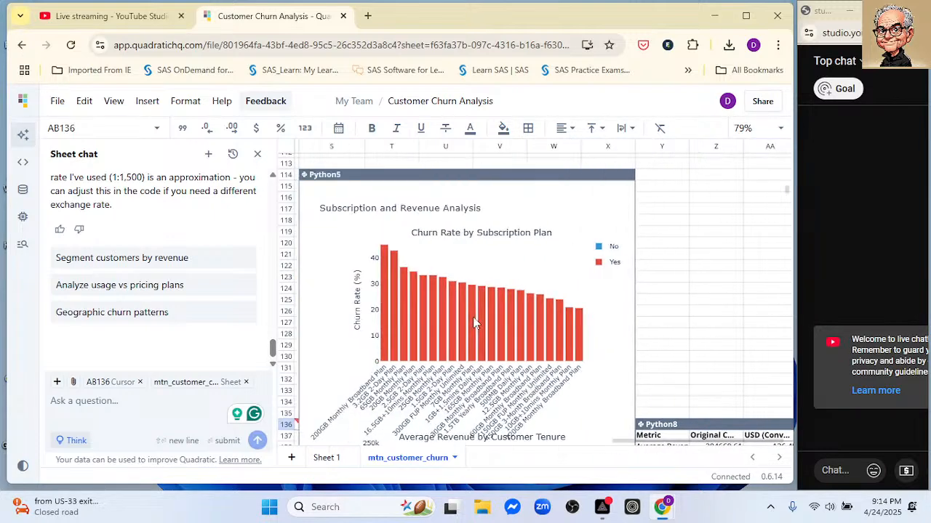
scroll(388, 305, "down", 5)
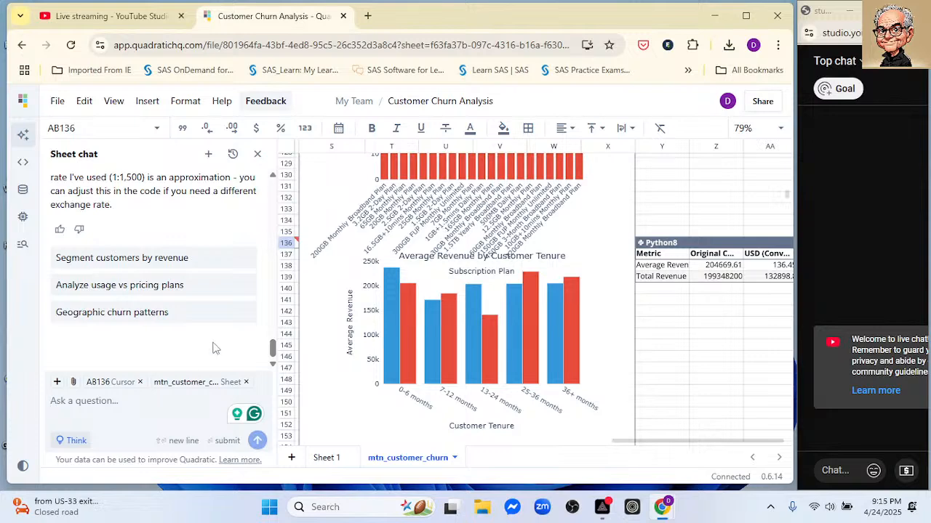
scroll(466, 262, "up", 2)
scroll(467, 262, "up", 2)
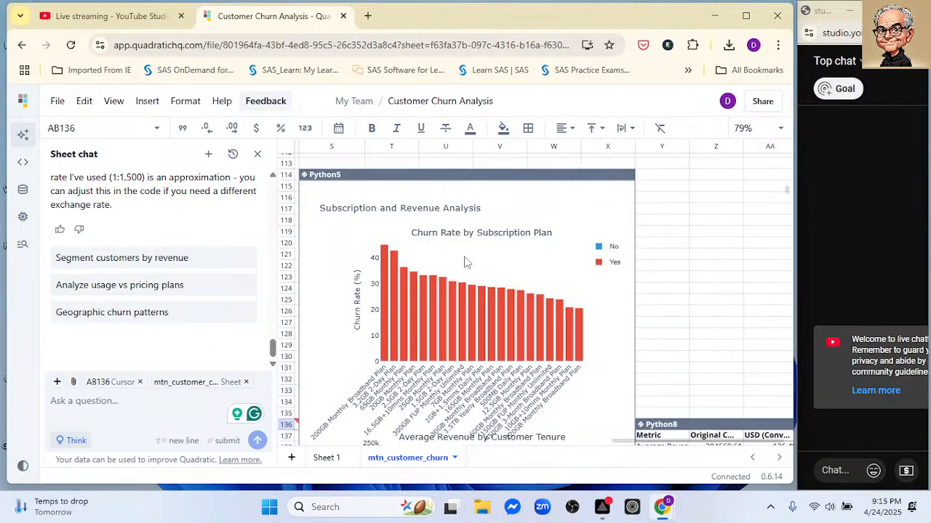
scroll(466, 263, "up", 8)
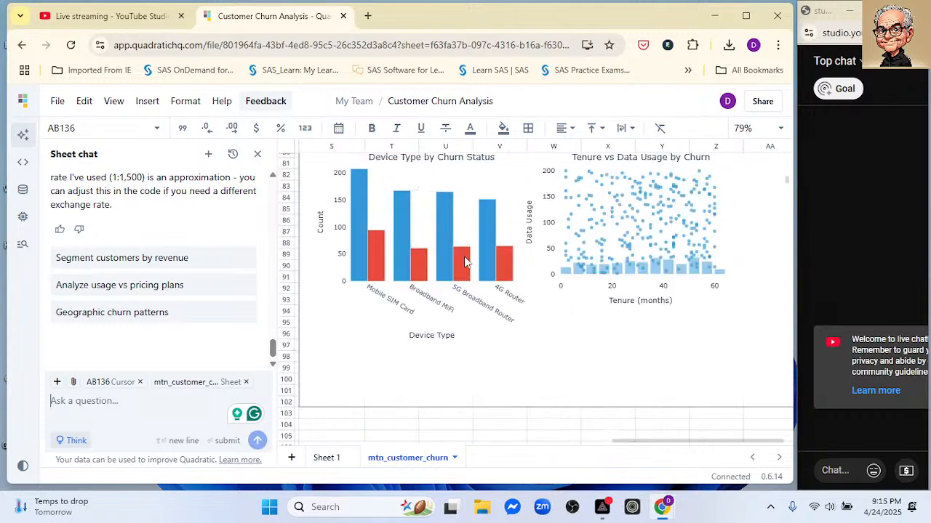
scroll(466, 262, "up", 1)
scroll(466, 263, "up", 5)
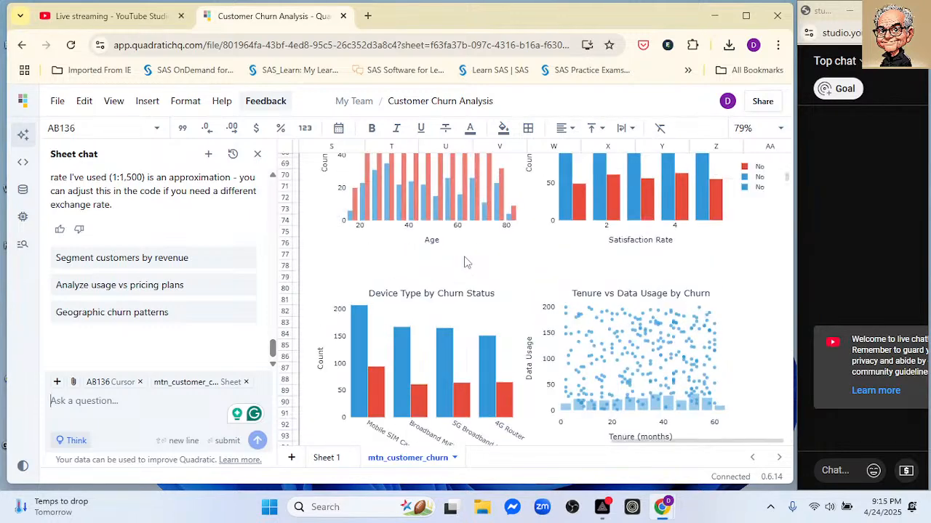
scroll(465, 262, "up", 2)
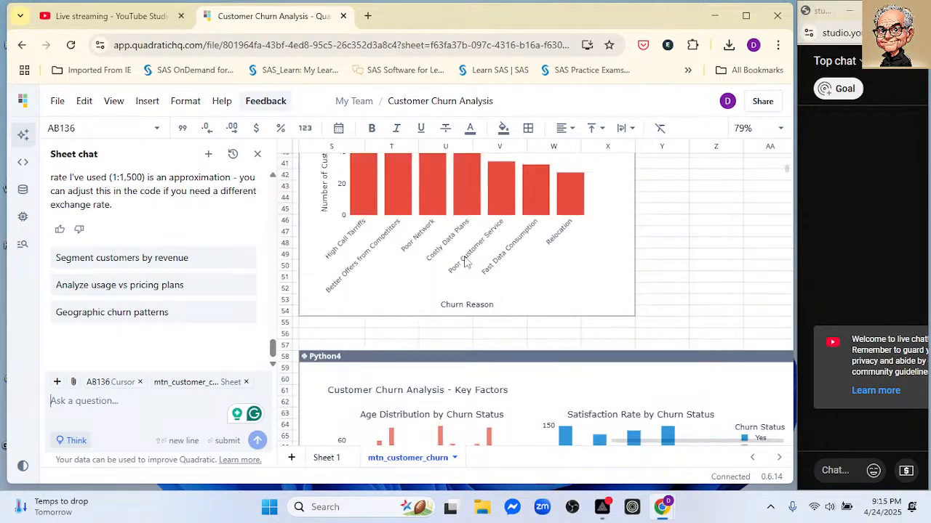
scroll(465, 262, "down", 7)
scroll(466, 263, "down", 6)
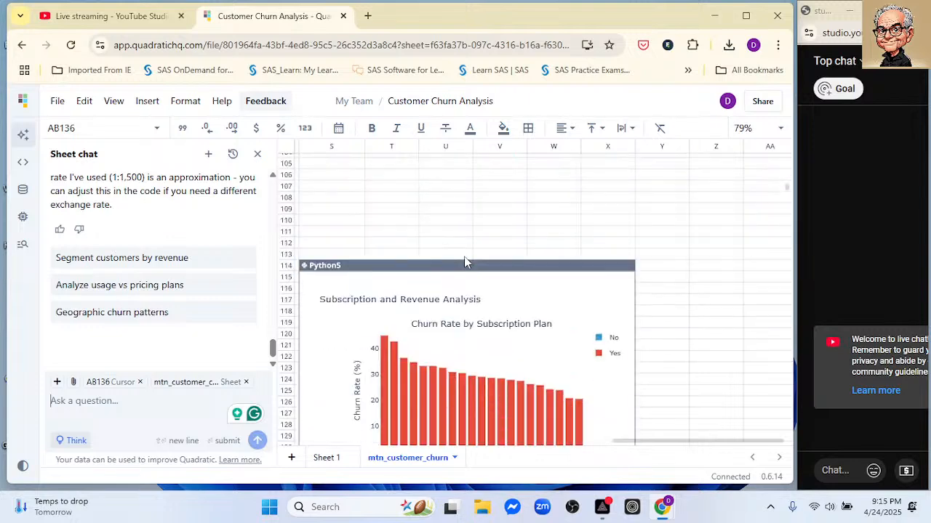
scroll(466, 263, "down", 1)
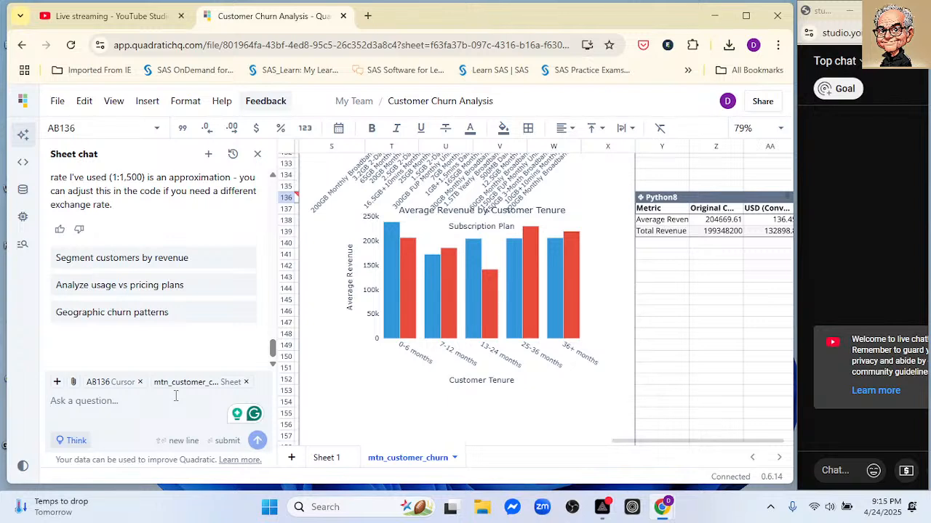
Ask the sheet chat to update the Average Revenue plot to show USD on the y axis
type("Upda")
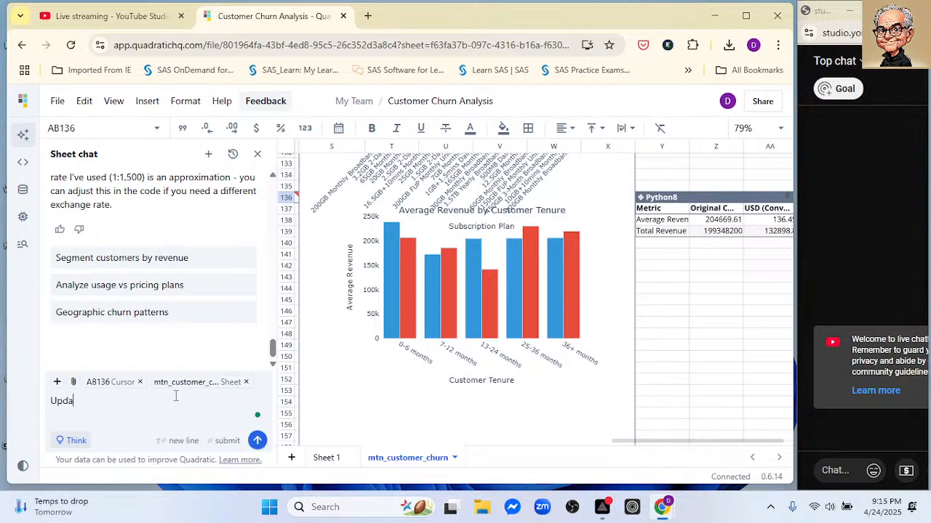
type("te Avrage")
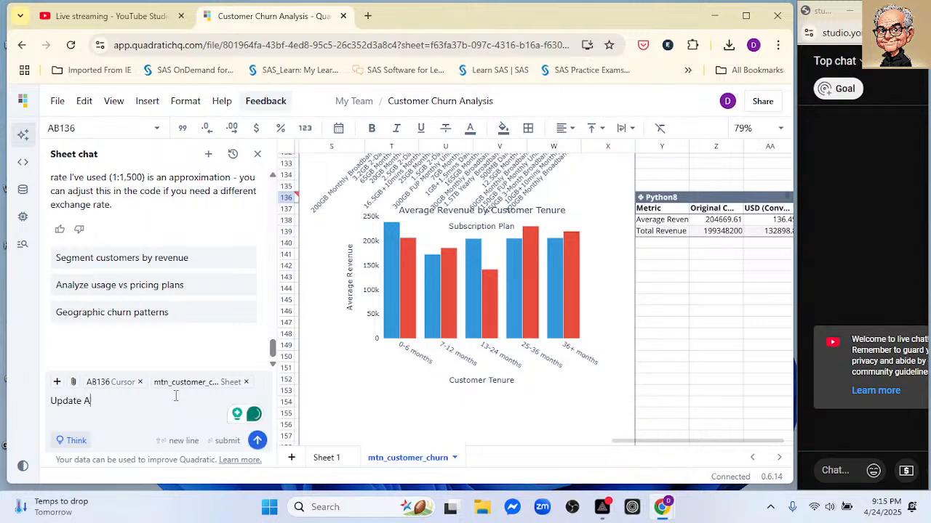
key("BackSpace")
key("BackSpace")
key("BackSpace")
key("BackSpace")
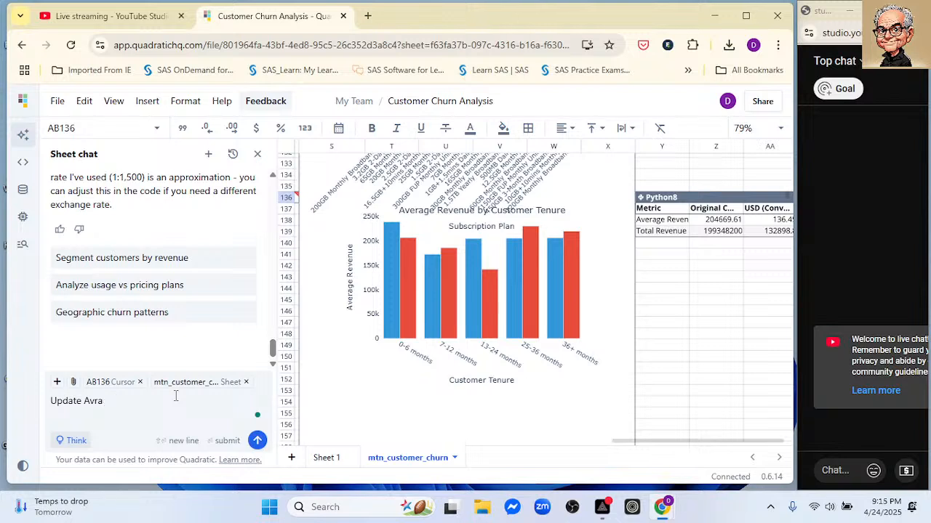
type("erage Rev")
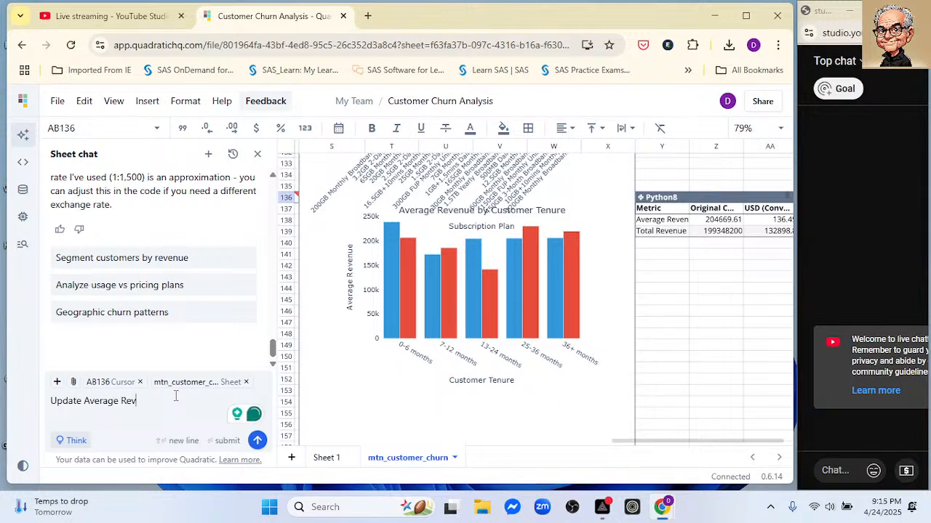
type("nue")
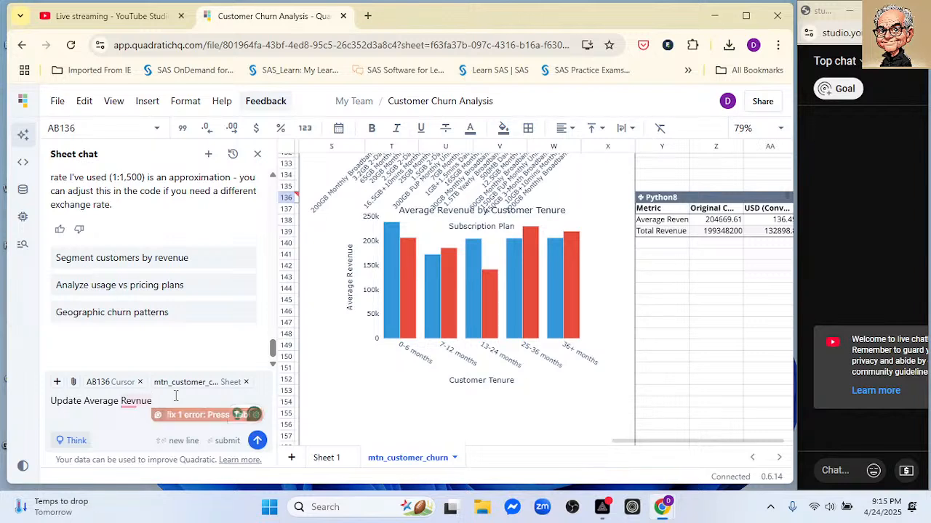
key("BackSpace")
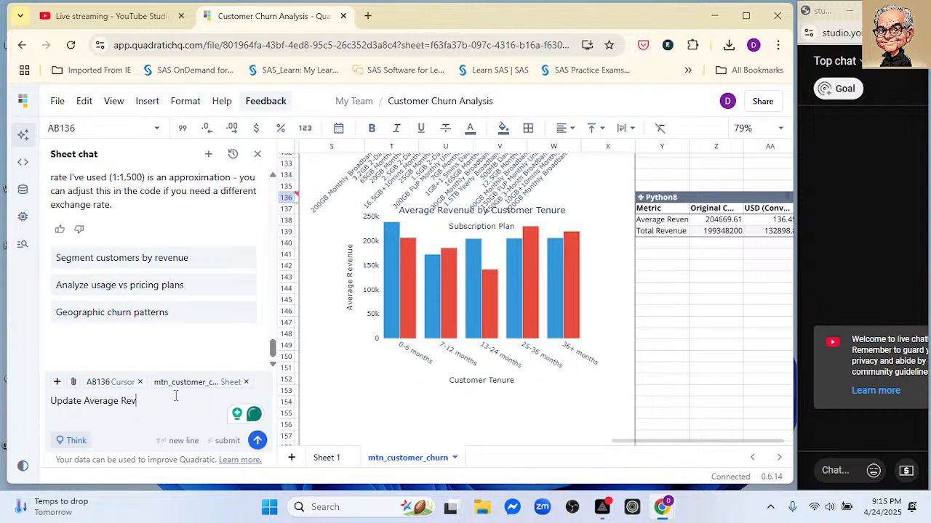
type("enue")
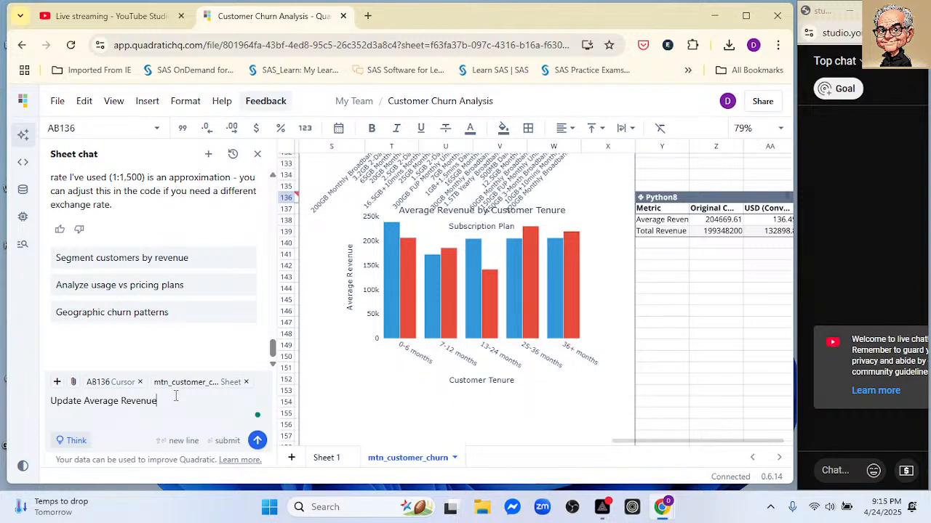
type(" plot to show USD on ya axis")
key("Return")
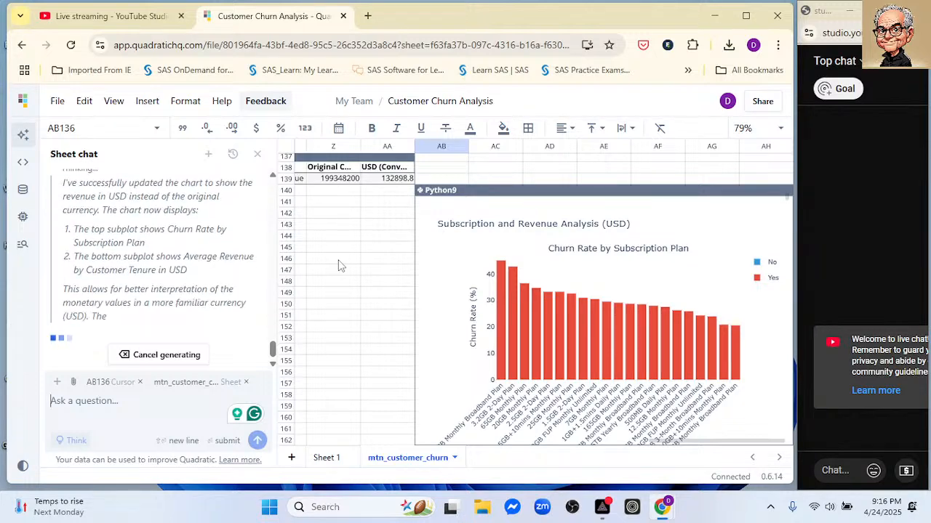
Examine the new Subscription and Revenue Analysis (USD) chart and compare it with the original average revenue by tenure chart
scroll(549, 322, "down", 1)
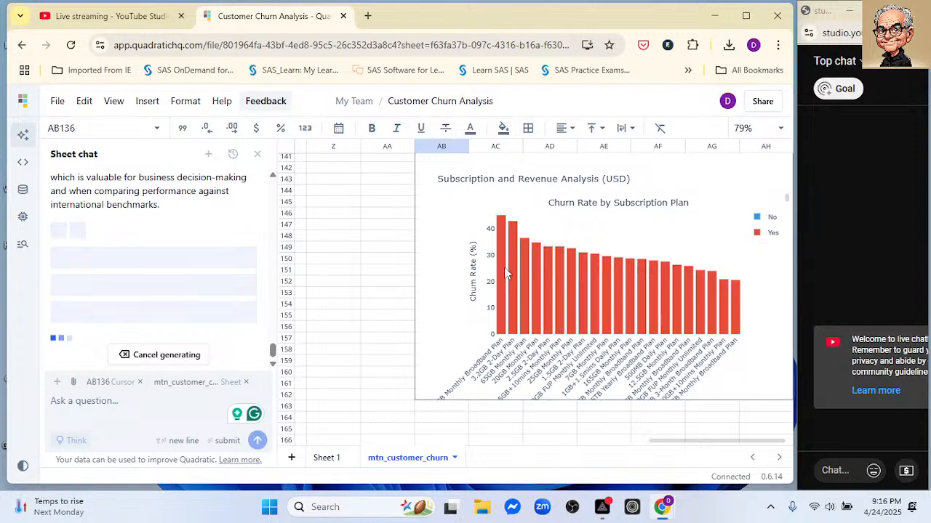
scroll(526, 272, "up", 5)
scroll(527, 272, "down", 3)
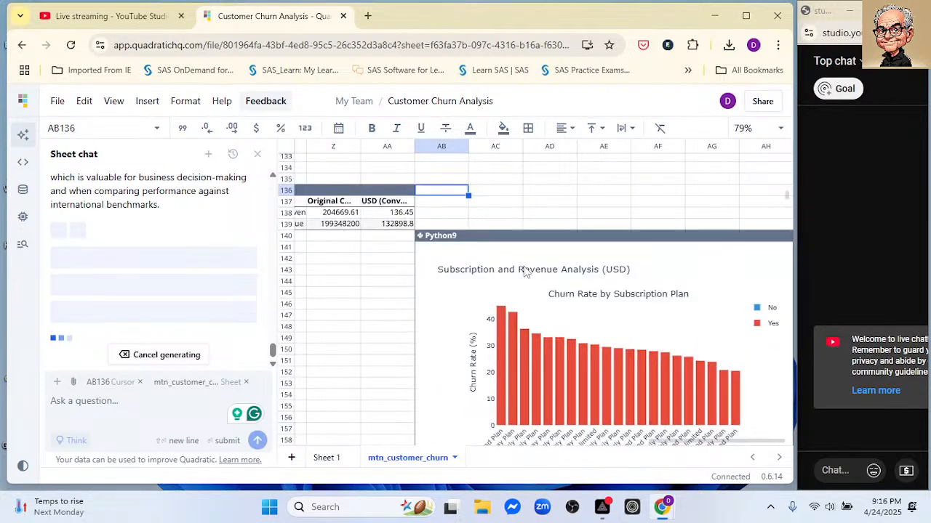
scroll(525, 272, "down", 5)
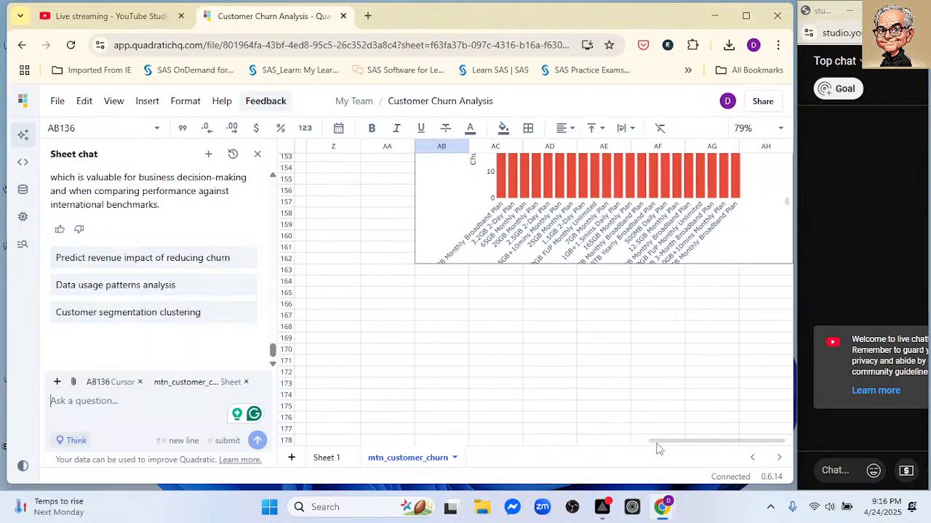
left_click_drag(654, 442, 531, 437)
scroll(589, 270, "up", 5)
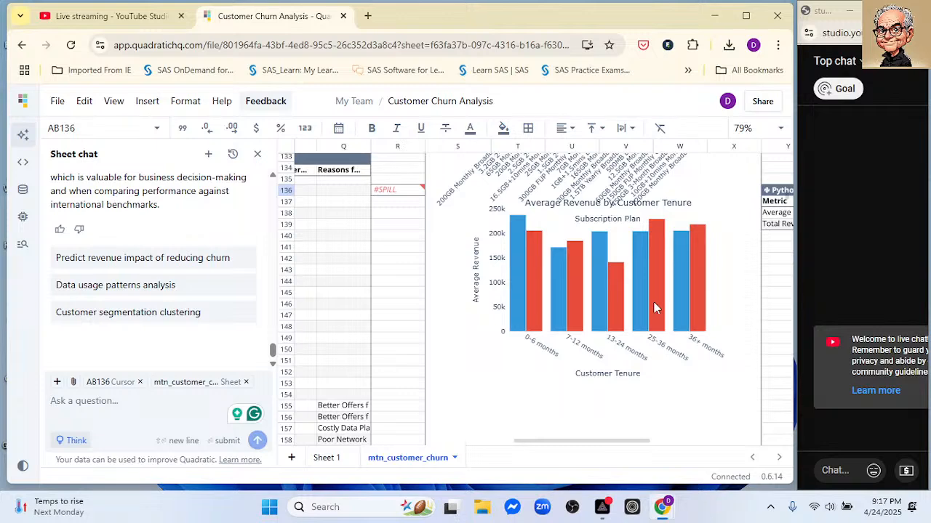
left_click_drag(635, 444, 759, 440)
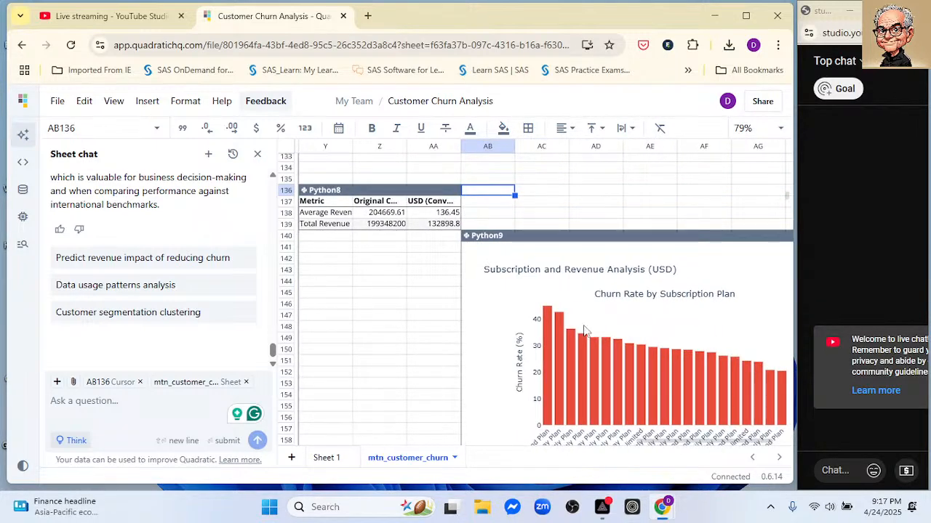
Move the Subscription and Revenue Analysis (USD) chart to cell Y141, beneath the revenue conversion table
left_click_drag(546, 239, 402, 254)
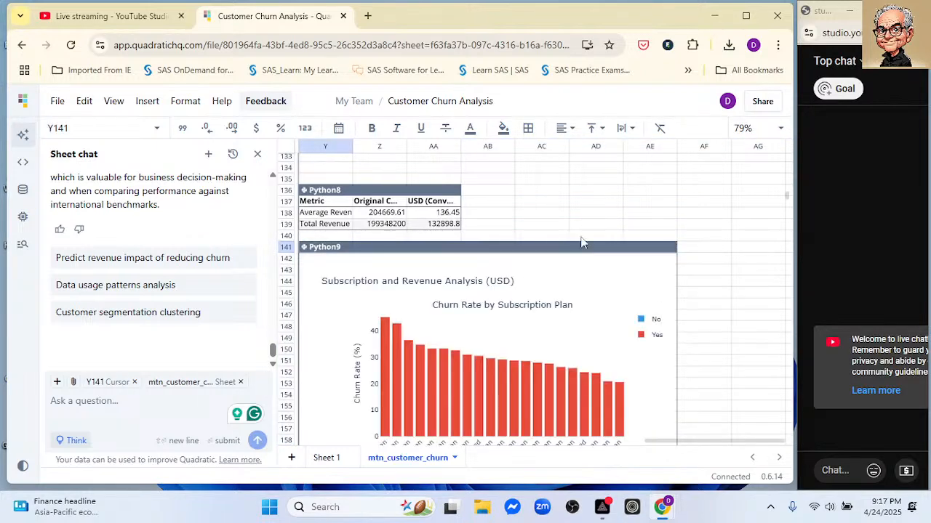
scroll(593, 231, "down", 3)
scroll(592, 231, "down", 2)
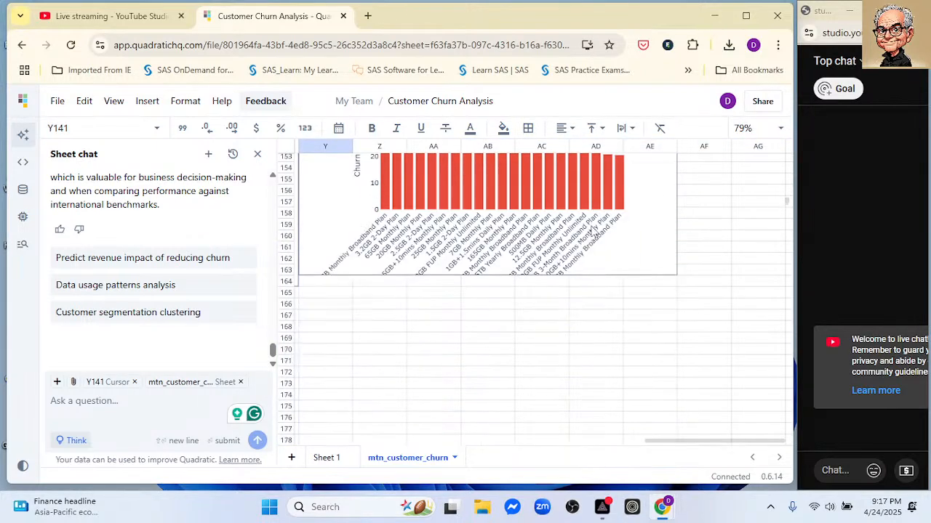
left_click(343, 293)
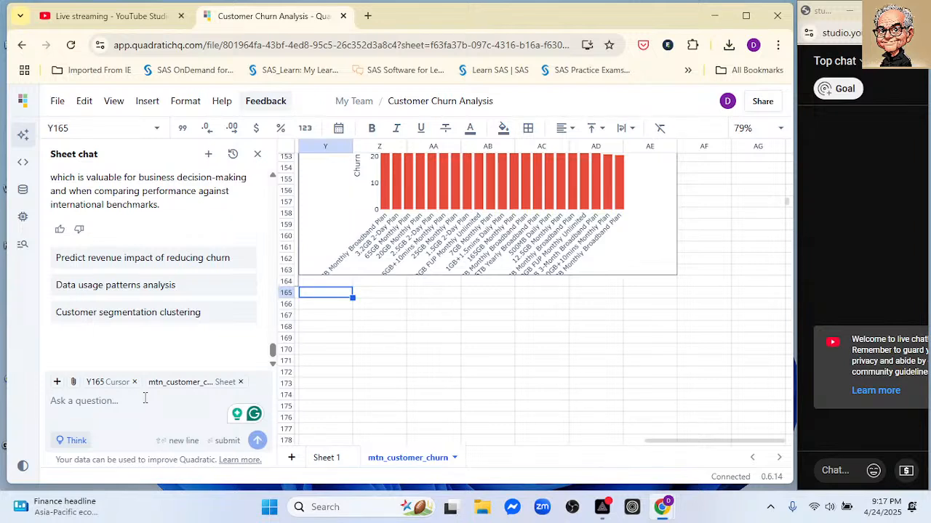
type("do")
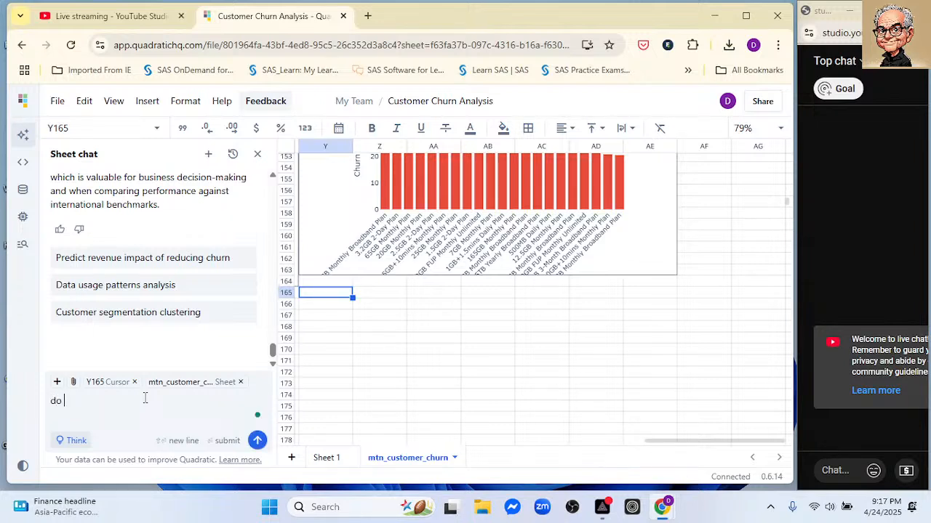
key("BackSpace")
key("BackSpace")
type("Do")
key("BackSpace")
key("BackSpace")
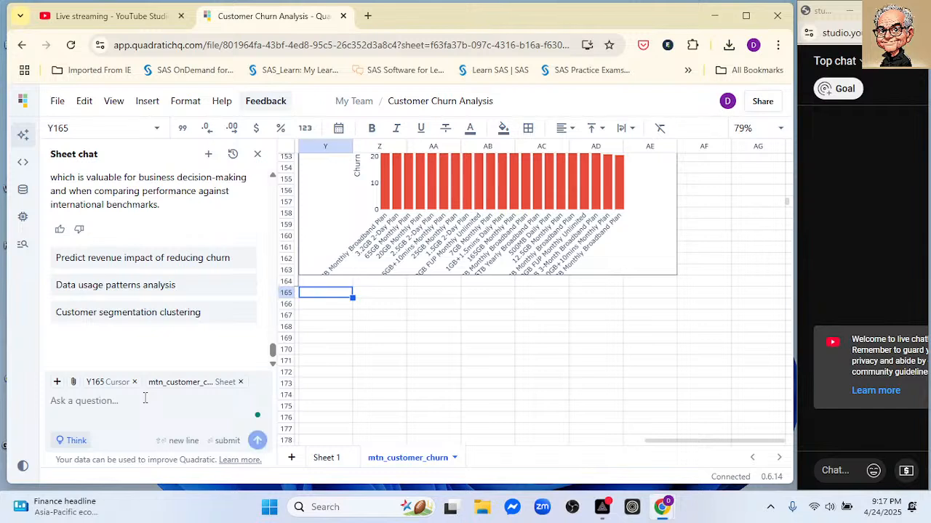
type("Look")
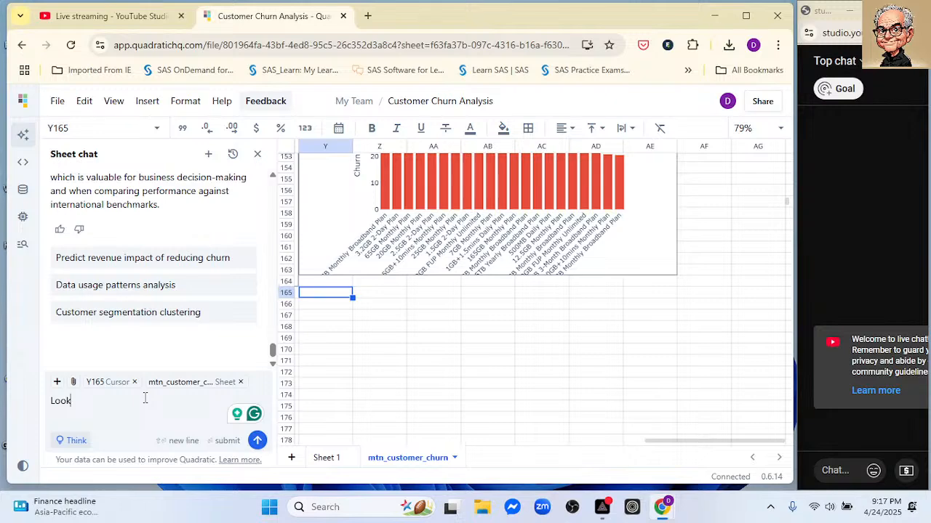
Examine the customer dataset's columns, from the churn reasons back to MTN Device, Gender and the satisfaction rate
scroll(499, 284, "up", 8)
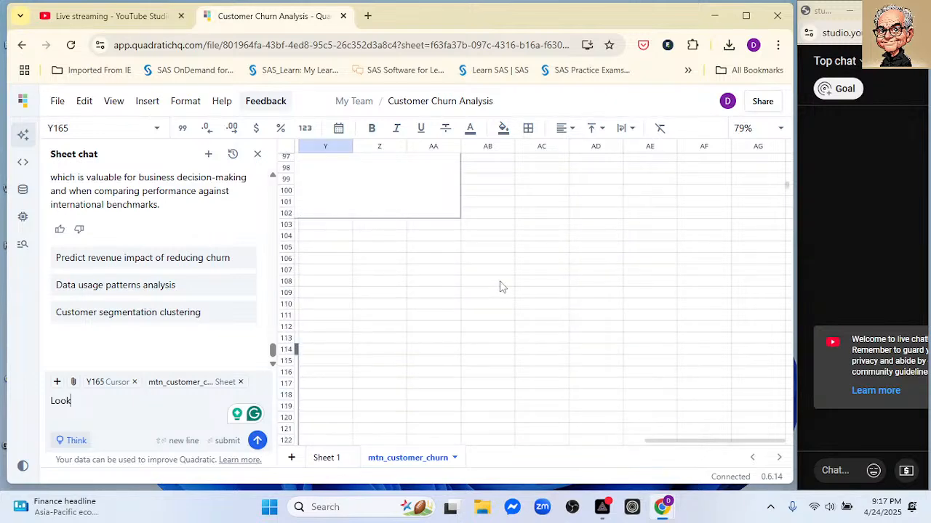
scroll(500, 286, "up", 3)
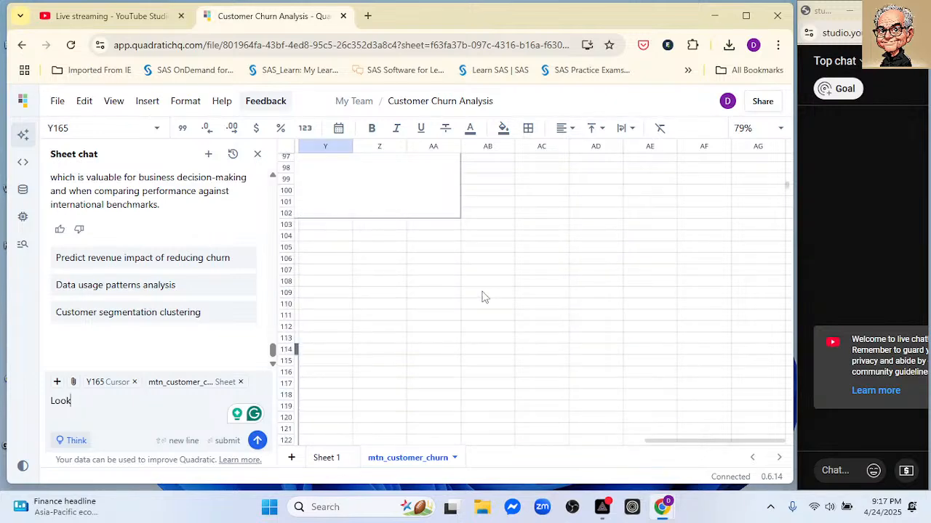
left_click(404, 362)
scroll(405, 363, "left", 10)
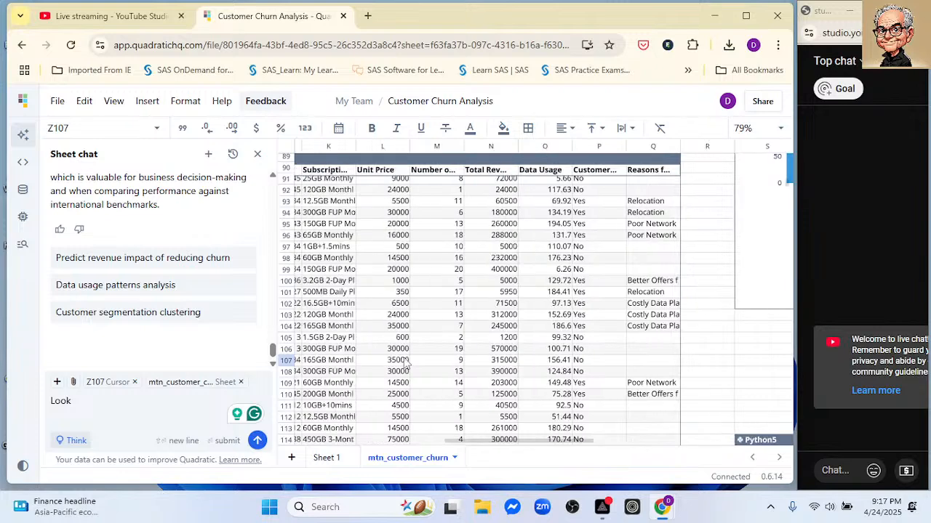
scroll(404, 362, "left", 1)
scroll(404, 362, "left", 2)
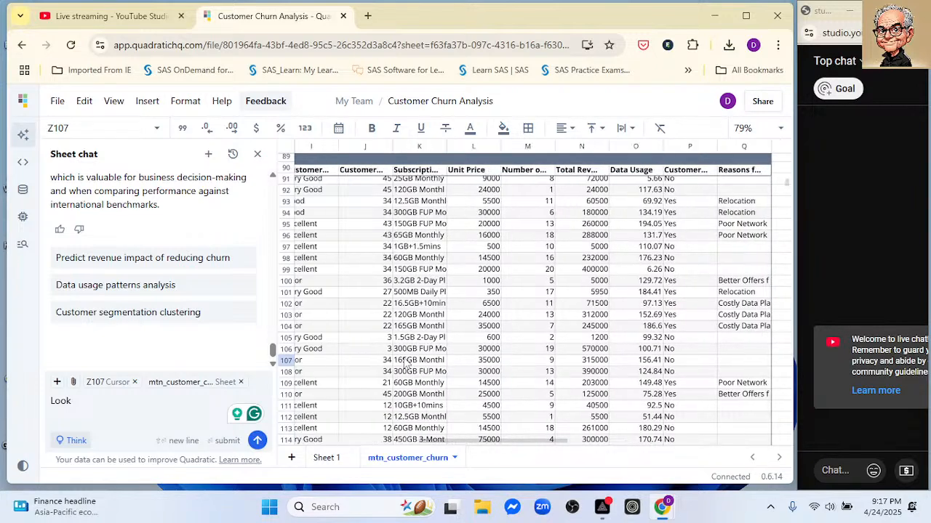
scroll(372, 330, "left", 3)
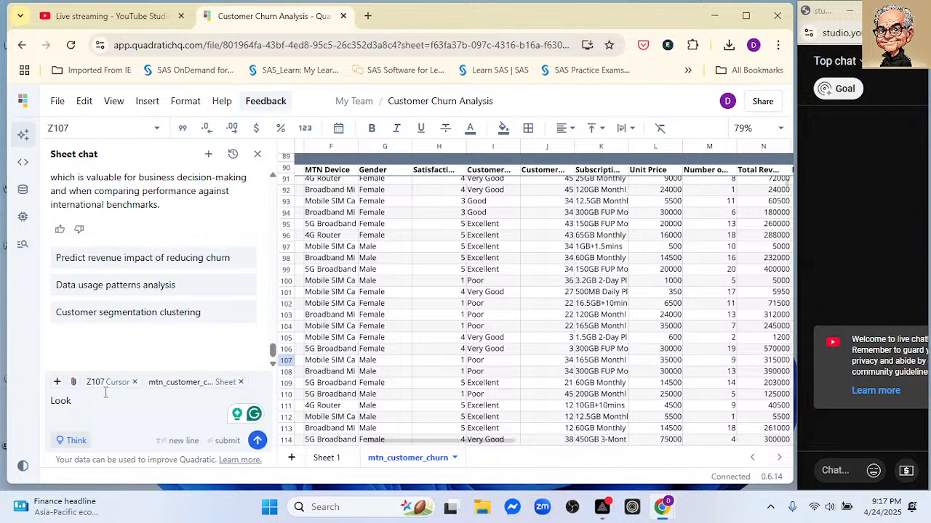
key("BackSpace")
key("BackSpace")
key("BackSpace")
key("BackSpace")
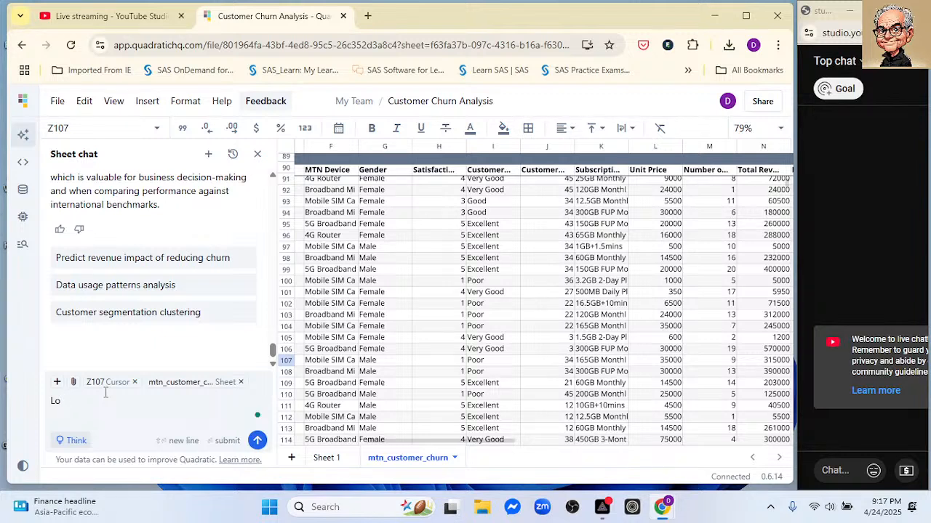
type("Anal")
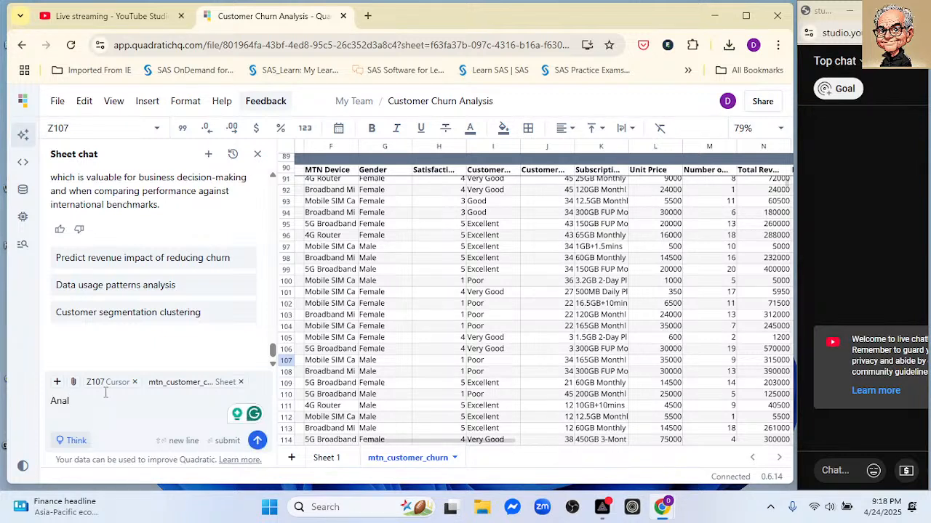
key("BackSpace")
type("ize Gner")
key("BackSpace")
key("BackSpace")
key("BackSpace")
key("BackSpace")
key("BackSpace")
key("BackSpace")
key("BackSpace")
key("BackSpace")
key("BackSpace")
key("BackSpace")
key("BackSpace")
key("BackSpace")
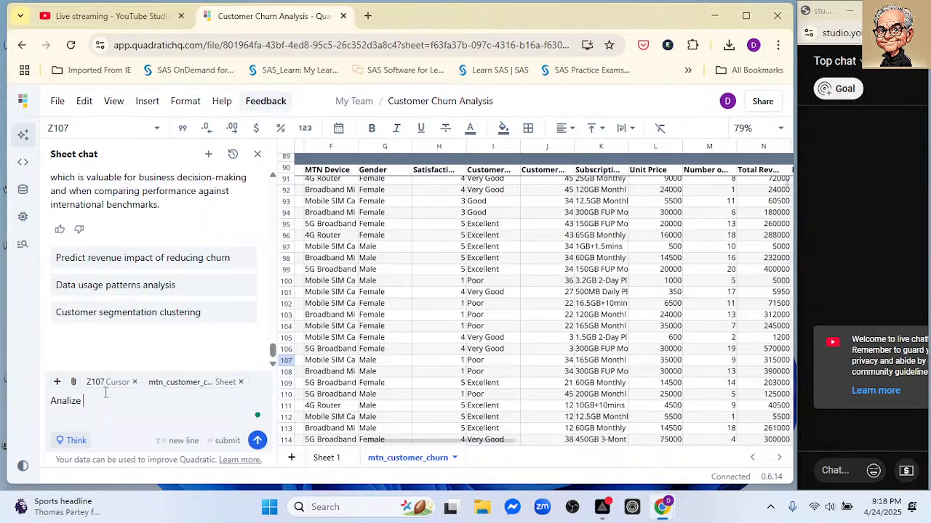
Start a sheet chat prompt reading "Look for a coloration between Gender and"
type("Look for a coloraton")
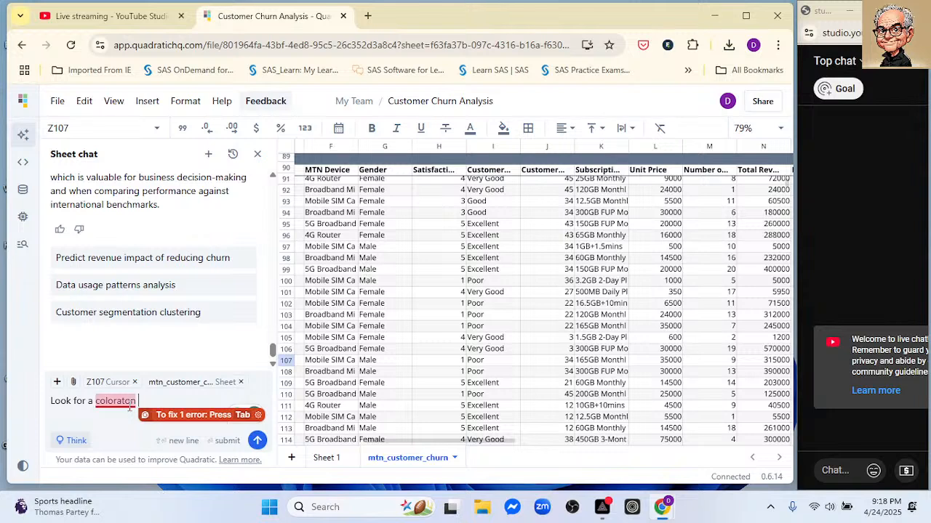
left_click(138, 423)
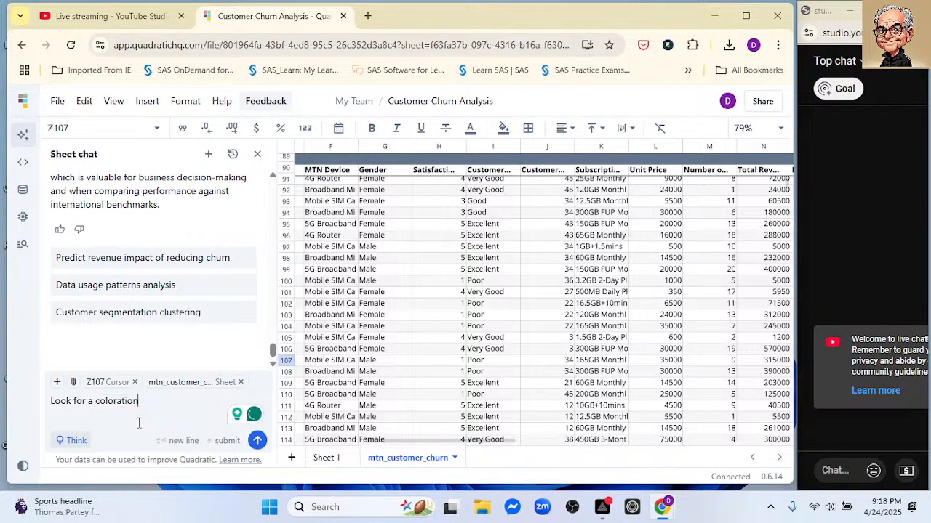
type("between")
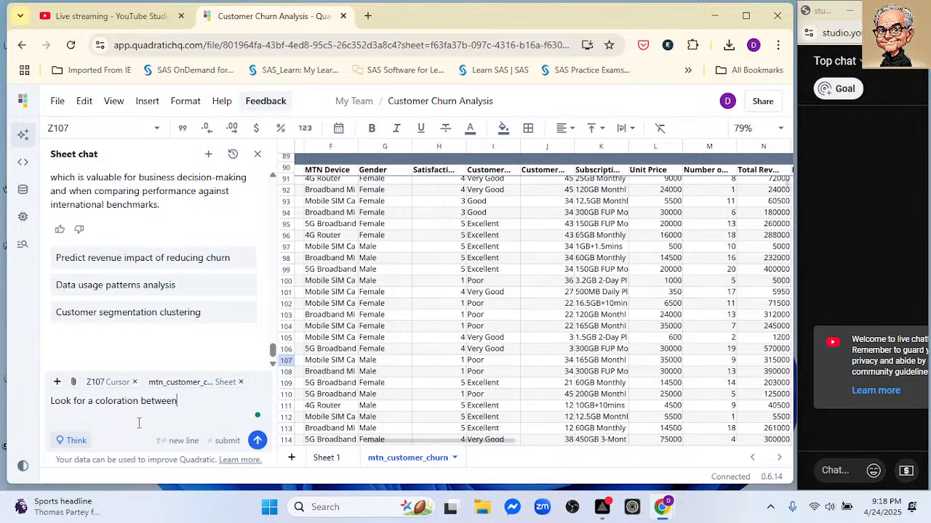
type(" G")
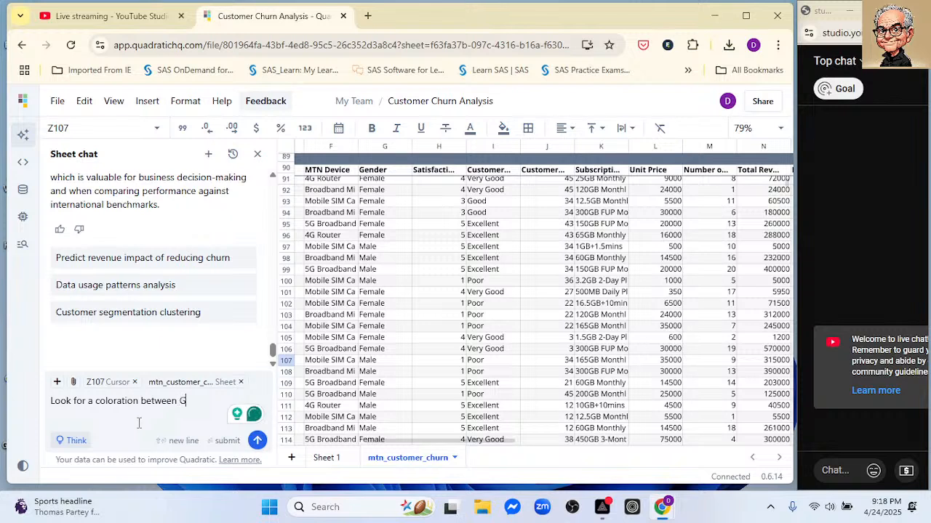
type("ender and")
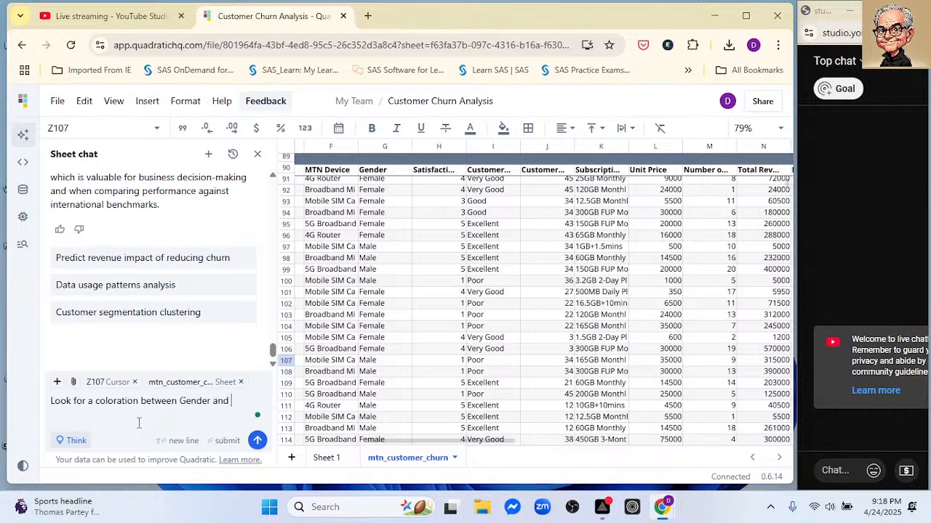
Widen the Satisfaction Rate column to fit its full heading and select that column
double_click(468, 146)
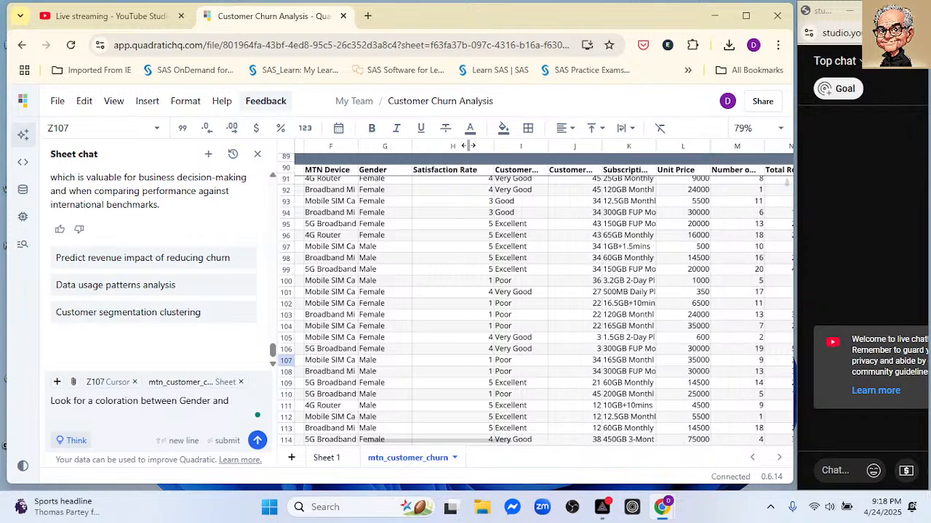
left_click(438, 175)
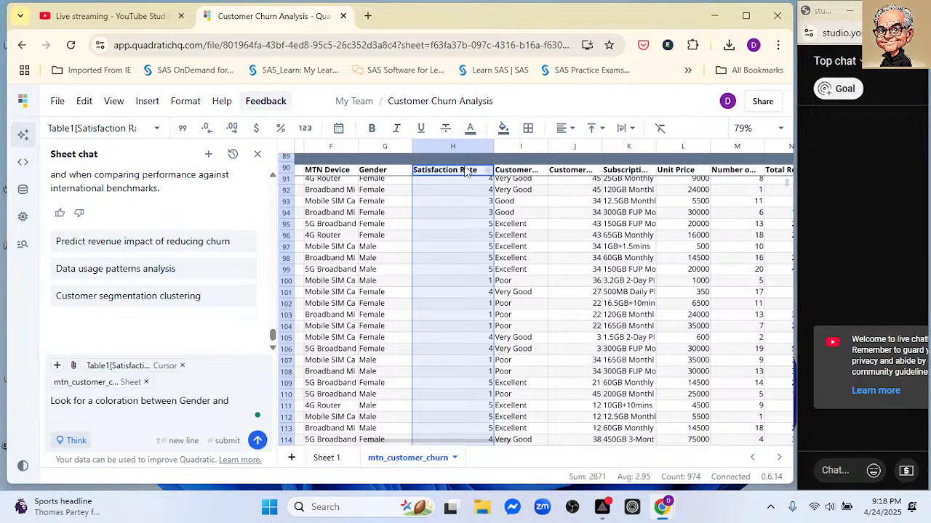
double_click(460, 175)
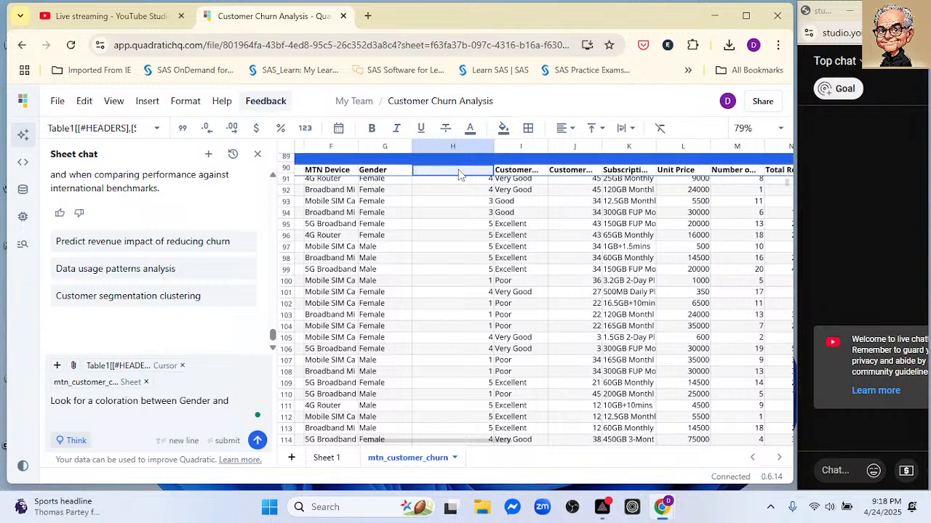
key("Escape")
left_click(452, 174)
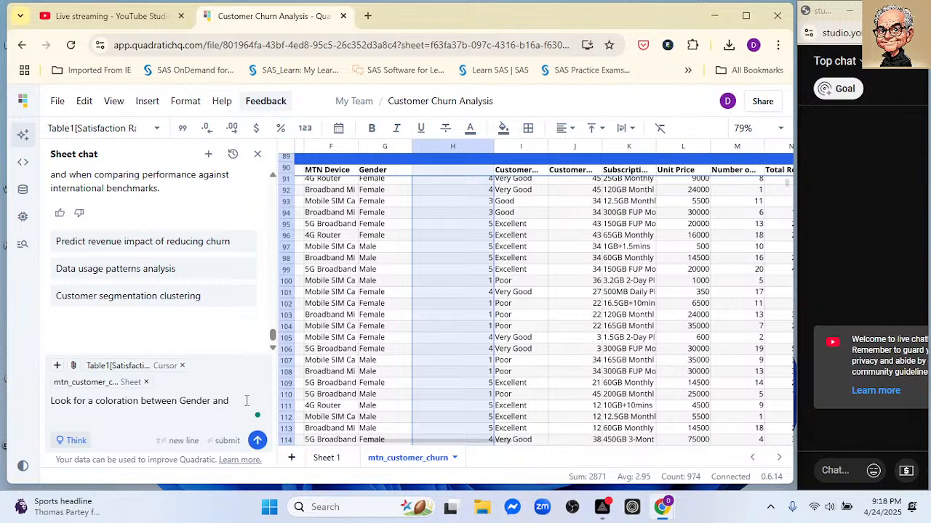
Complete the sheet chat prompt with "Satisfaction Rating" after "Gender and"
type("Sata")
key("BackSpace")
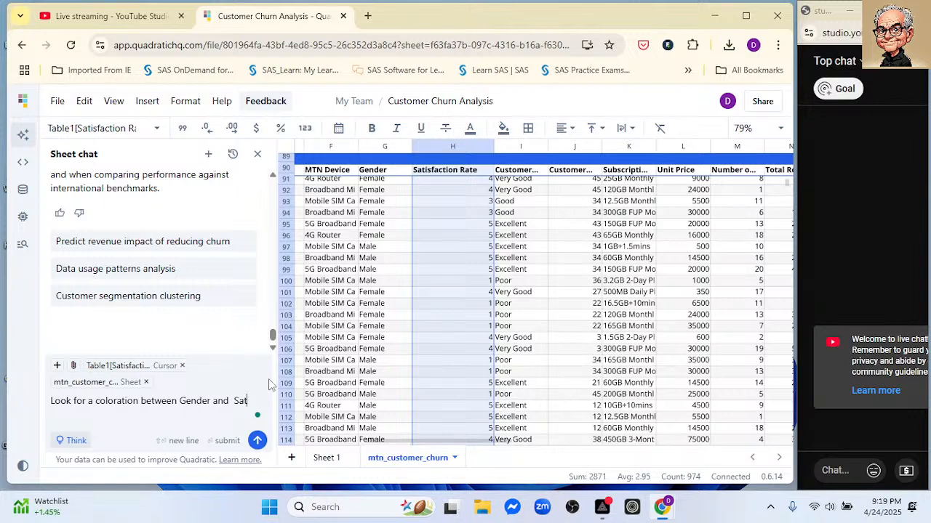
type("isfaction Raging")
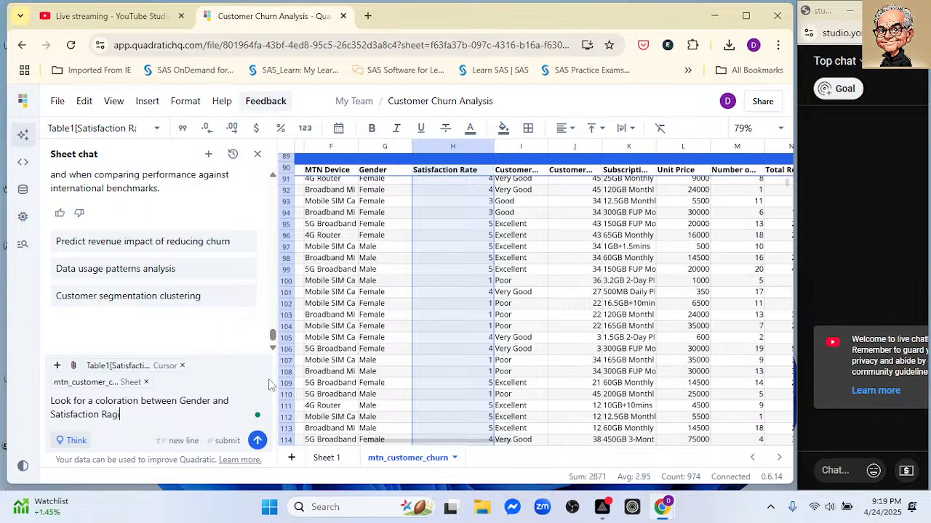
key("BackSpace")
key("BackSpace")
key("BackSpace")
key("BackSpace")
type("ting")
Set empty cell S176, beneath the summary metrics table, as the cursor context and submit the gender and satisfaction prompt
left_click(562, 352)
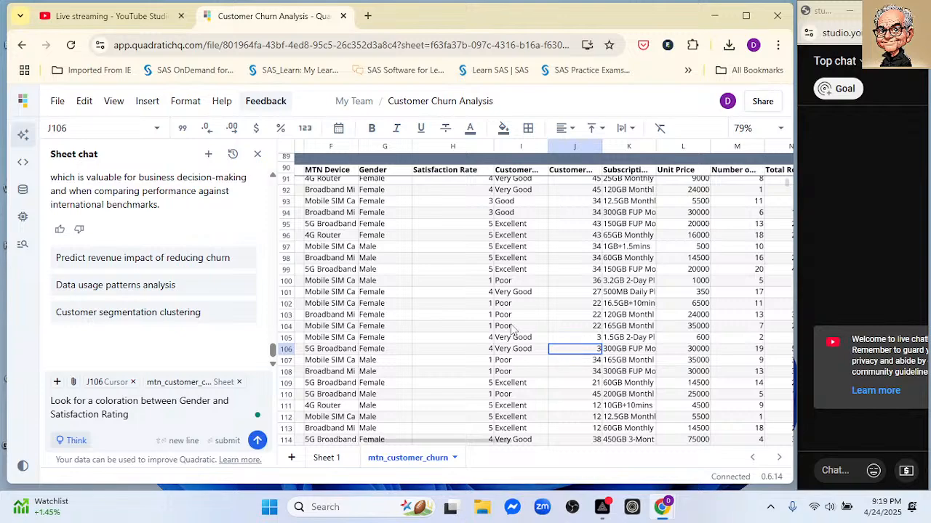
scroll(511, 329, "left", 2)
scroll(511, 329, "right", 10)
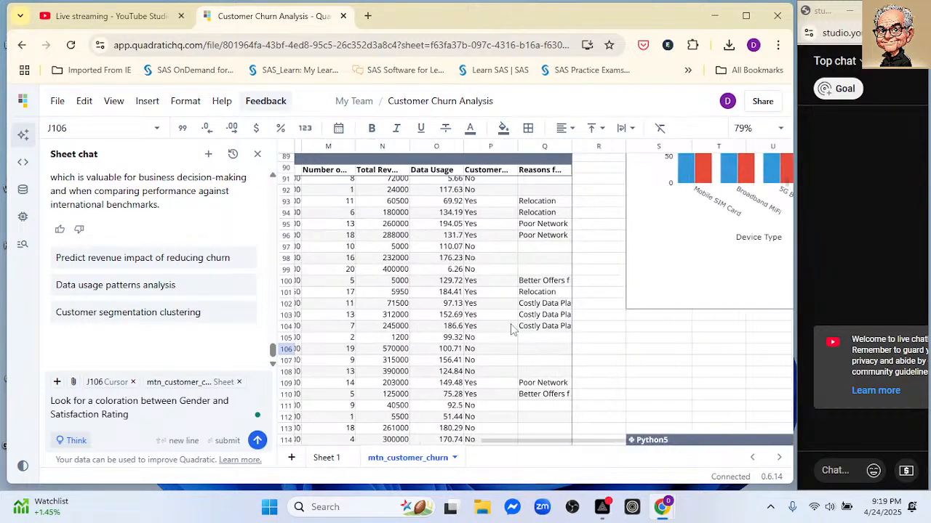
scroll(574, 336, "down", 15)
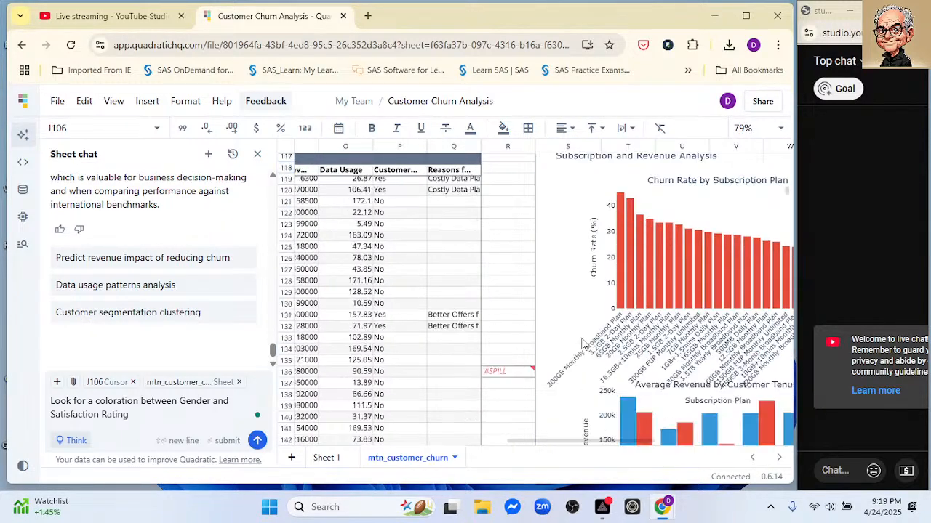
scroll(581, 344, "down", 7)
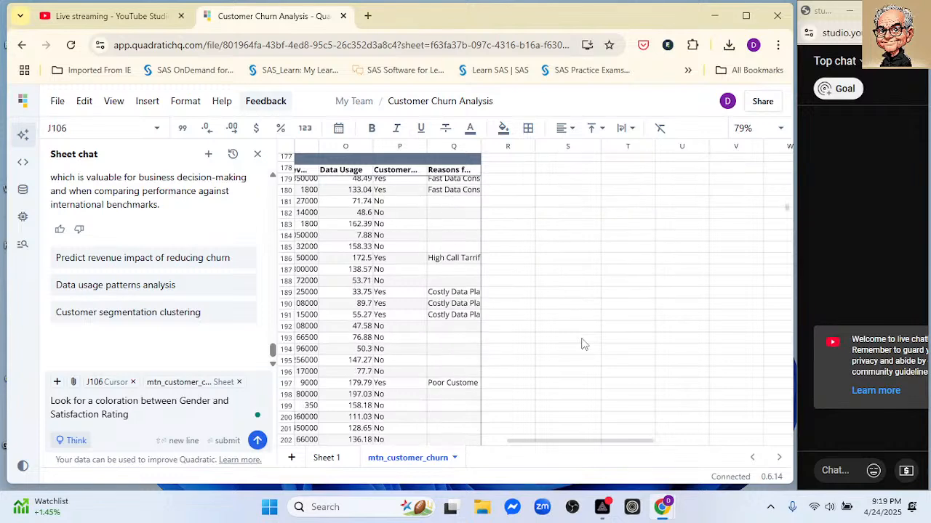
scroll(582, 344, "down", 3)
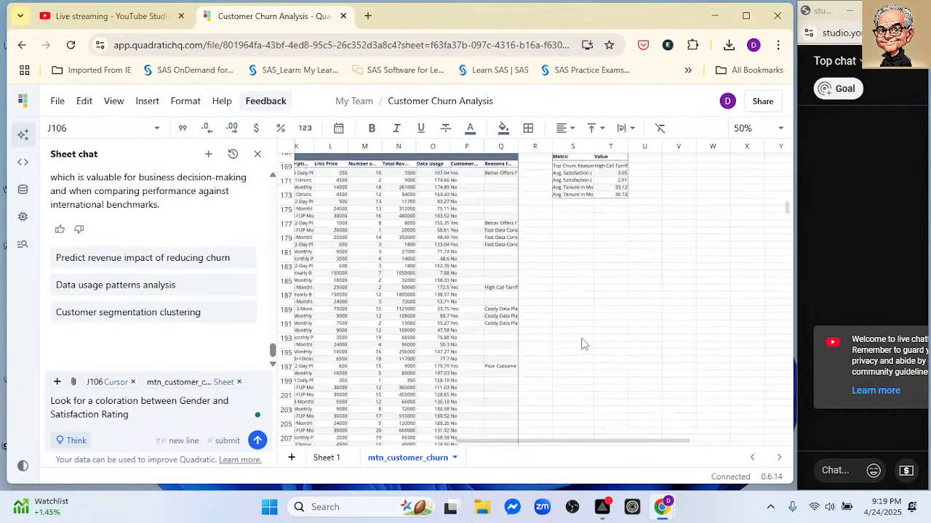
left_click(566, 217)
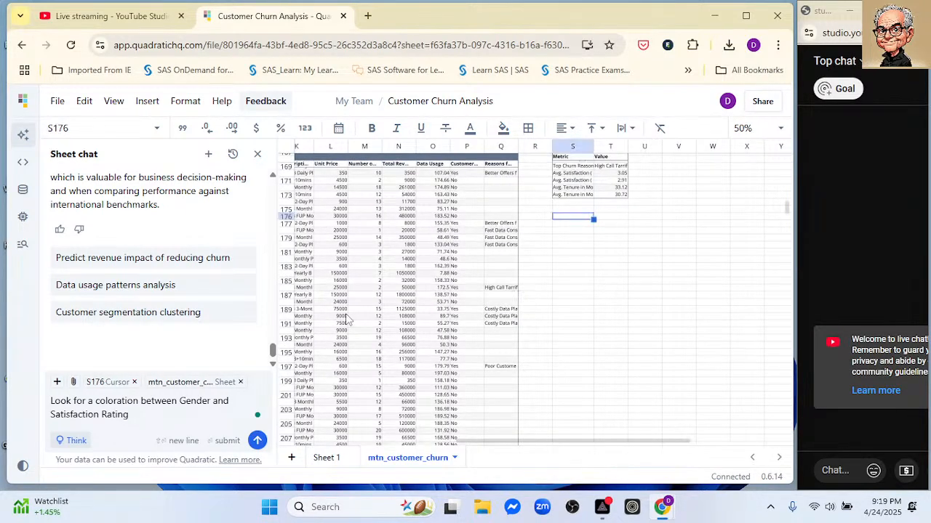
left_click(257, 440)
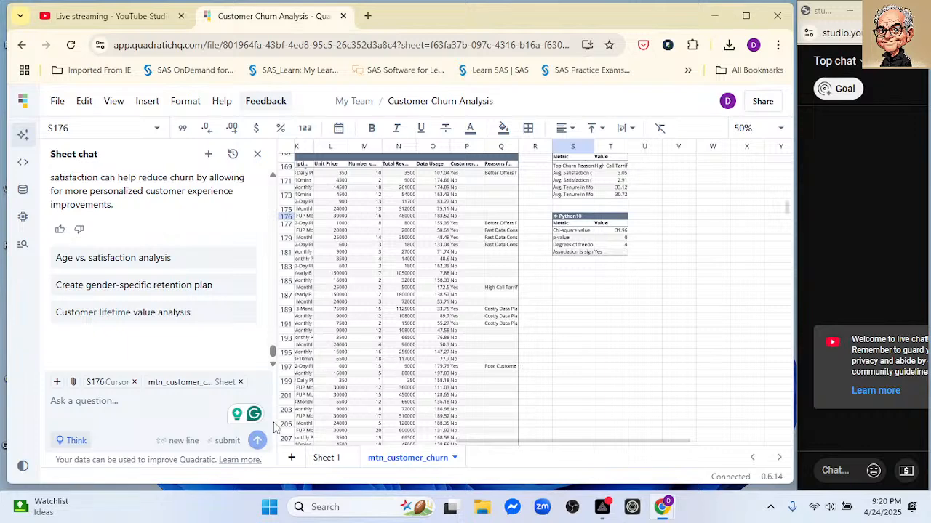
Examine the charts and tables beside the dataset, from the churn distribution pie chart down to the new chi-square results table
scroll(656, 288, "up", 4)
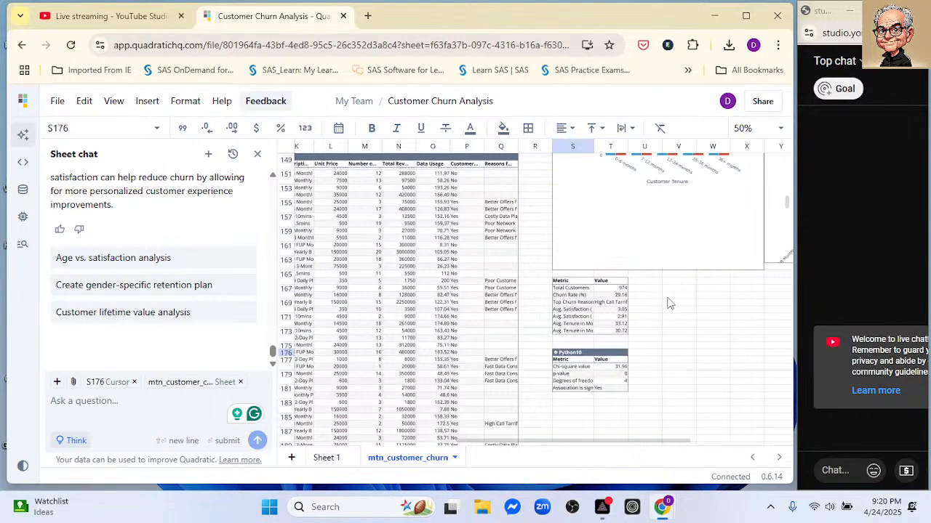
scroll(670, 303, "right", 6)
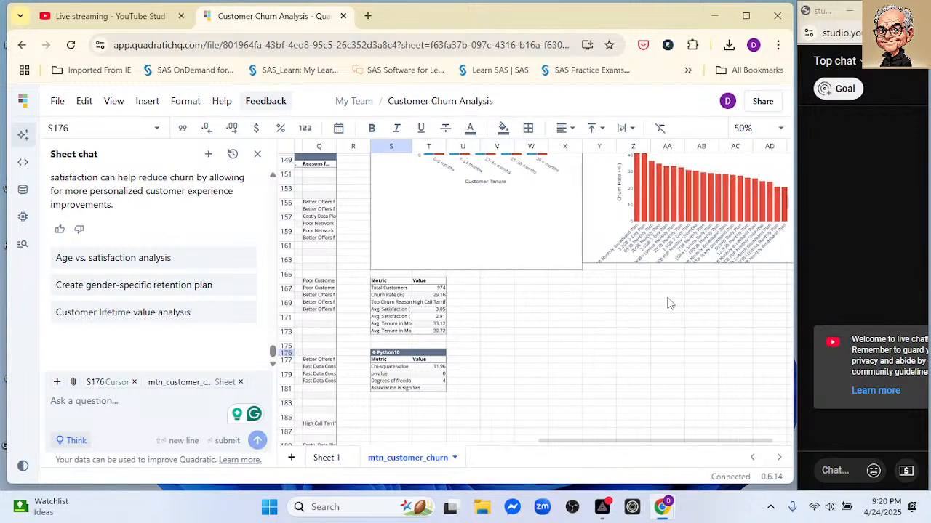
scroll(670, 303, "up", 3)
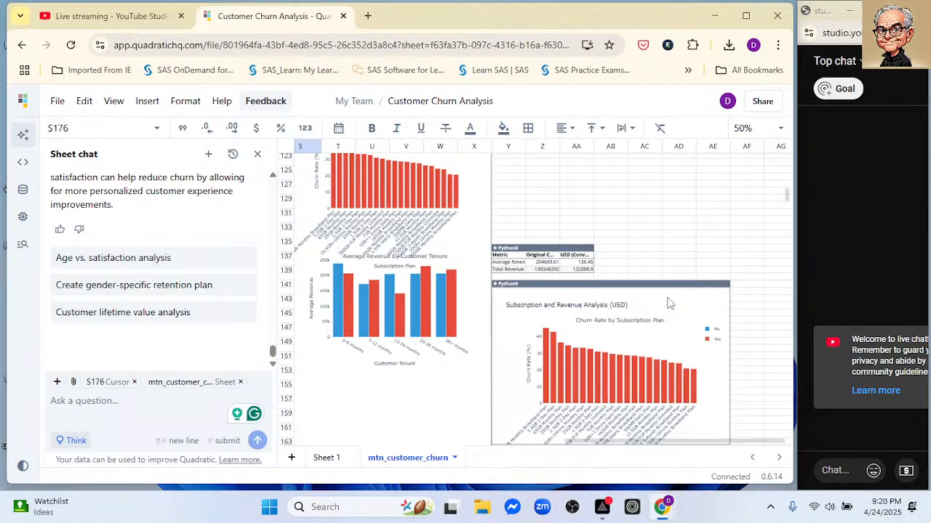
scroll(670, 303, "up", 10)
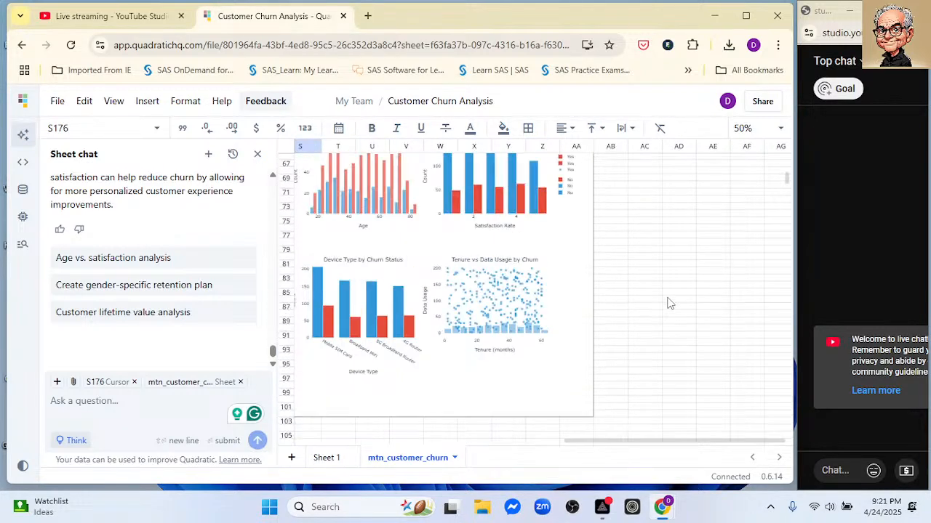
scroll(670, 304, "up", 6)
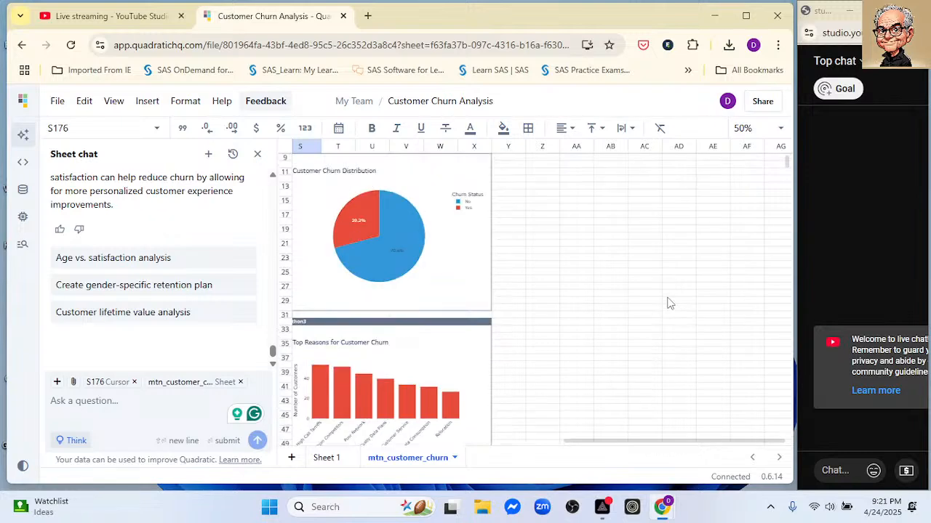
scroll(669, 303, "down", 3)
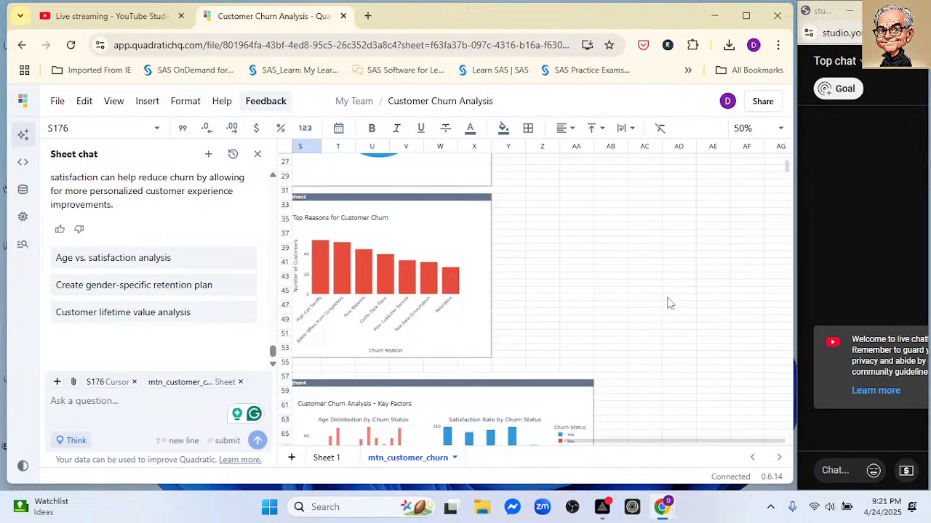
scroll(670, 303, "right", 3)
scroll(670, 304, "left", 5)
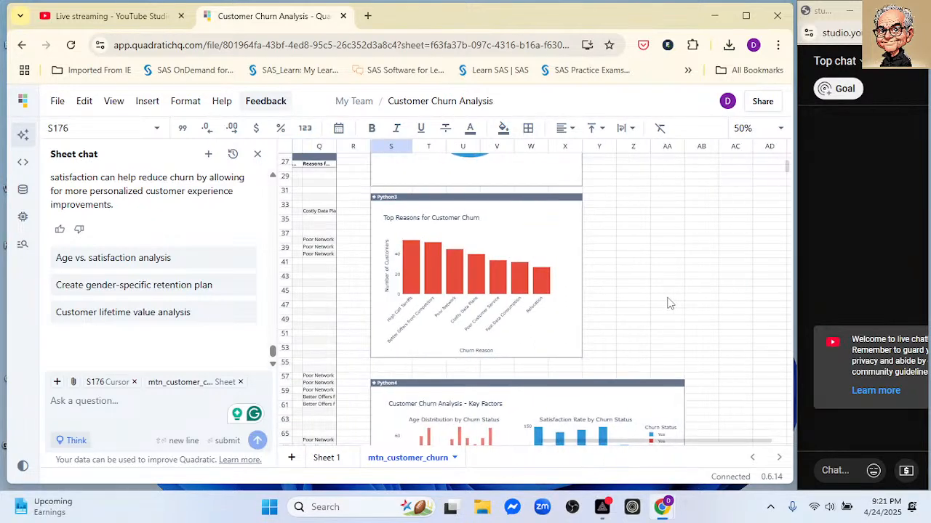
scroll(669, 303, "down", 9)
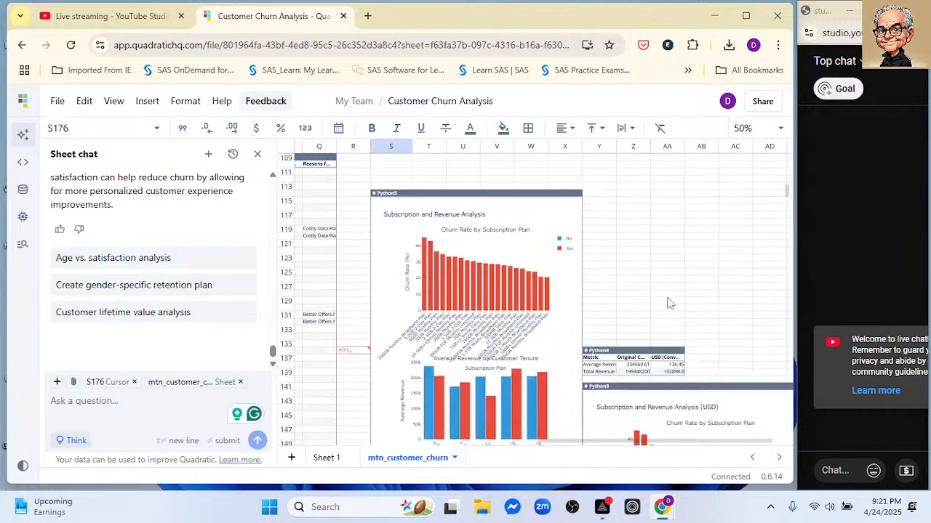
scroll(669, 302, "down", 6)
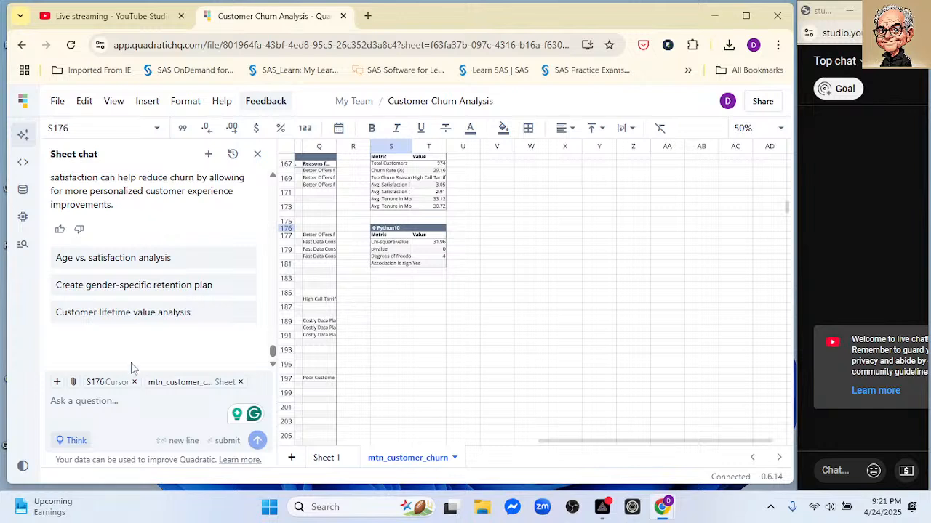
Run the suggested "Age vs. satisfaction analysis" prompt and bring the columns around the results tables into view
left_click(112, 257)
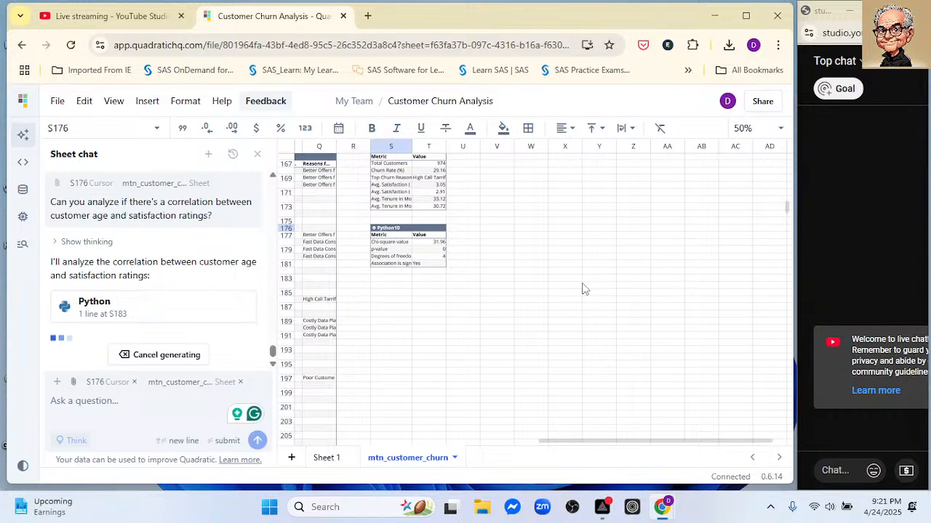
left_click_drag(544, 443, 497, 435)
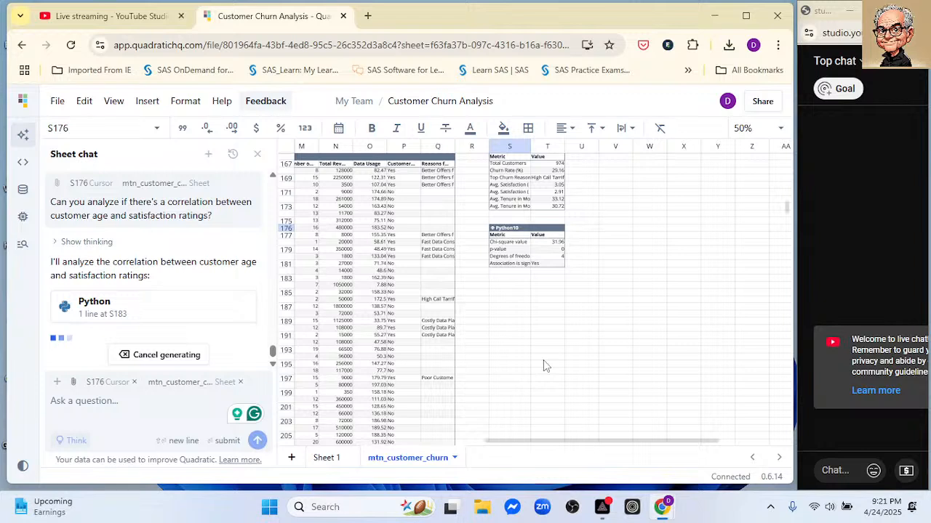
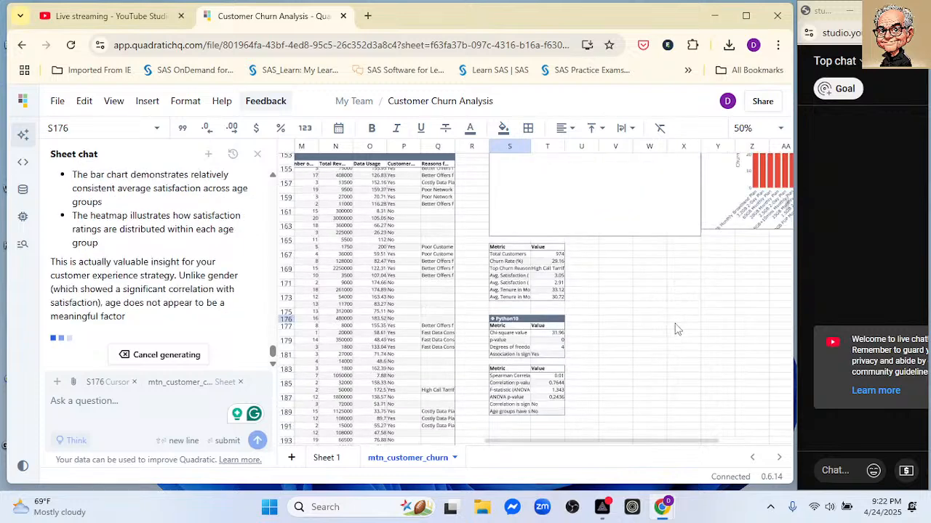
Read the age and satisfaction findings in the chat and search Sheet 1 and mtn_customer_churn for the plots they describe
left_click(327, 458)
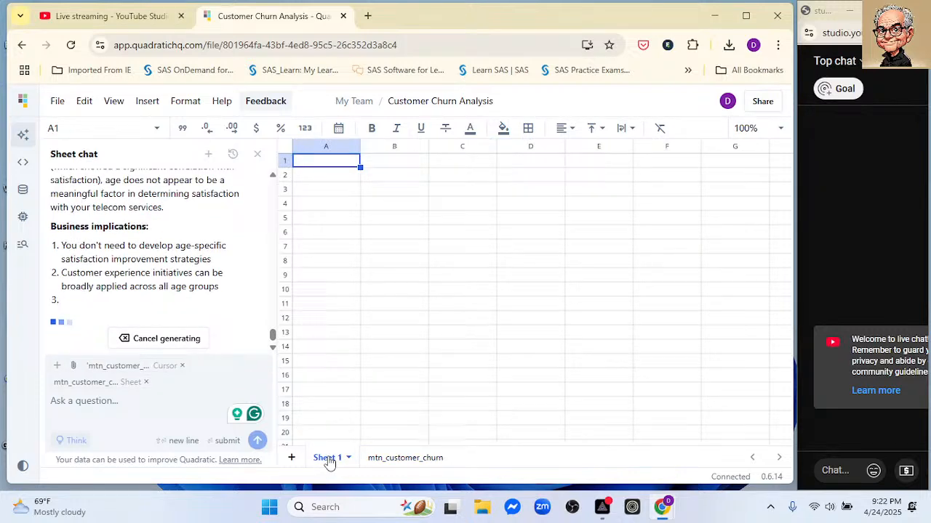
left_click(390, 465)
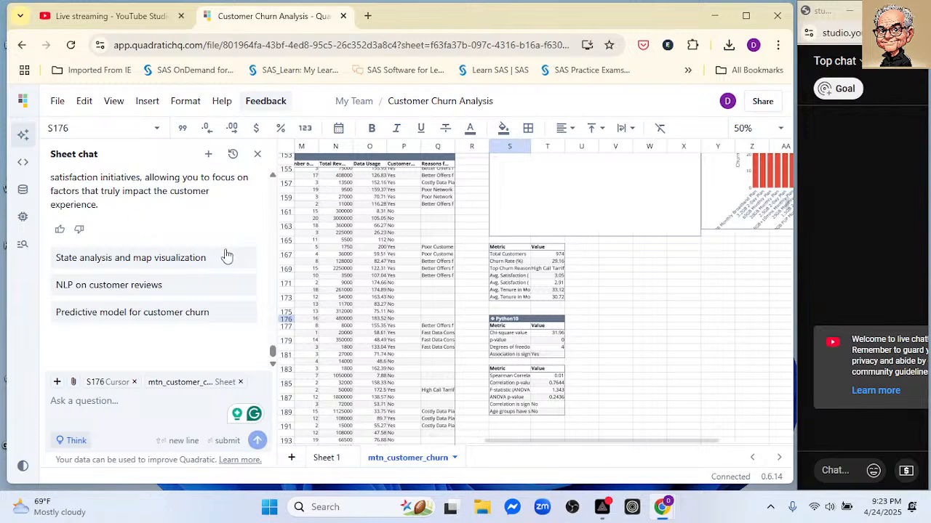
scroll(227, 255, "up", 5)
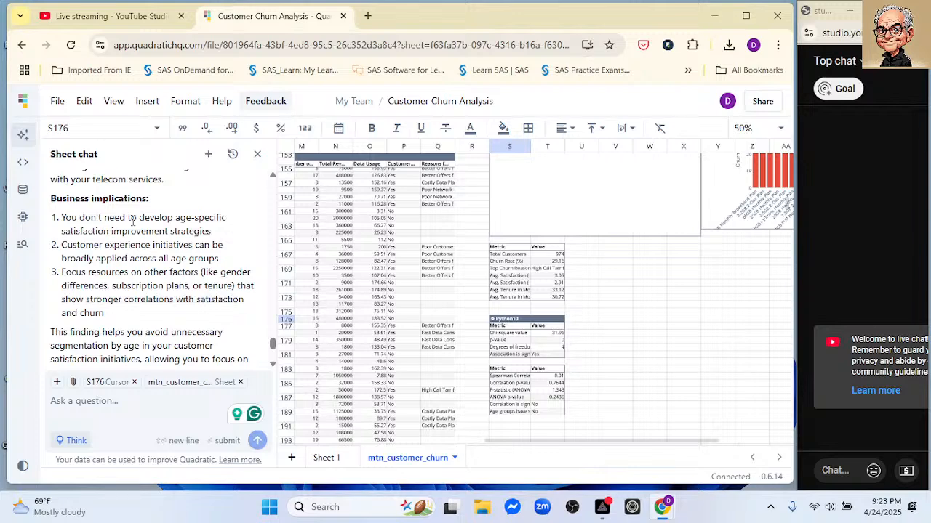
scroll(242, 218, "up", 2)
scroll(242, 220, "up", 6)
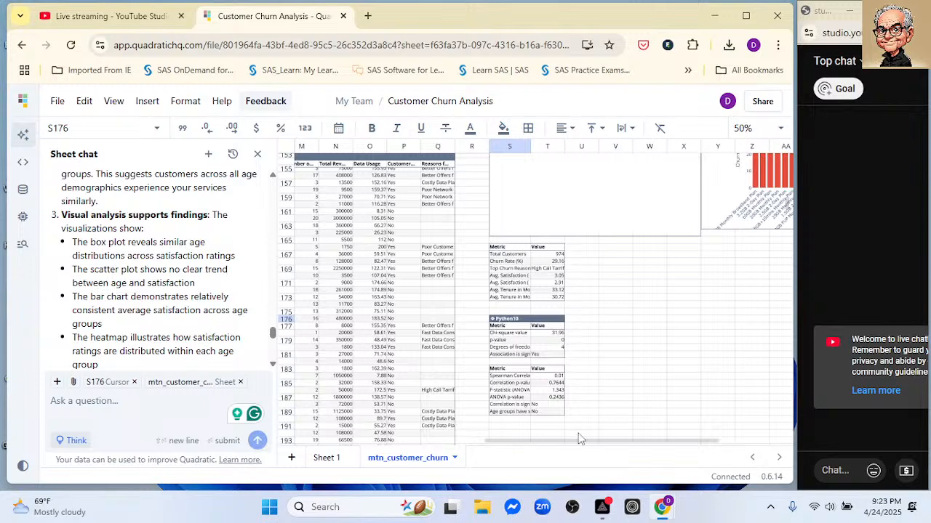
mouse_move(609, 442)
left_mouse_down()
mouse_move(749, 452)
mouse_move(615, 429)
left_mouse_up()
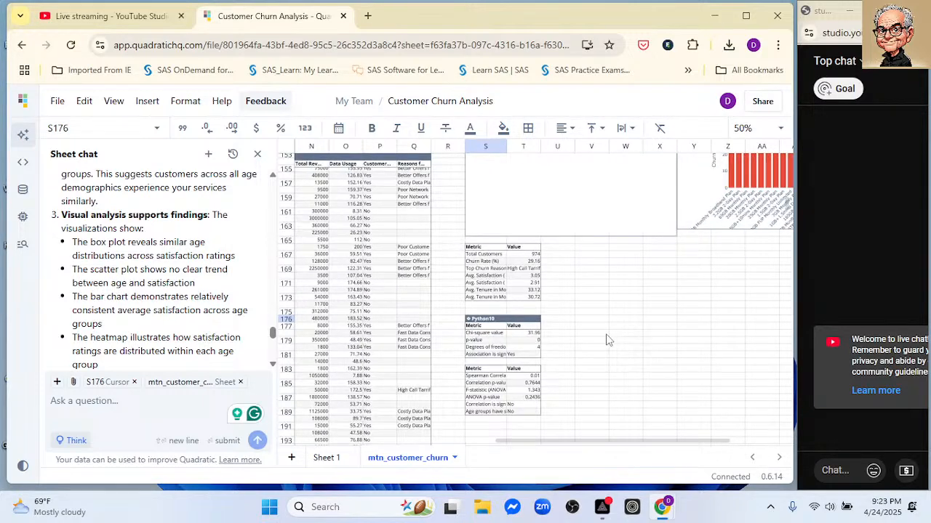
scroll(608, 340, "up", 10)
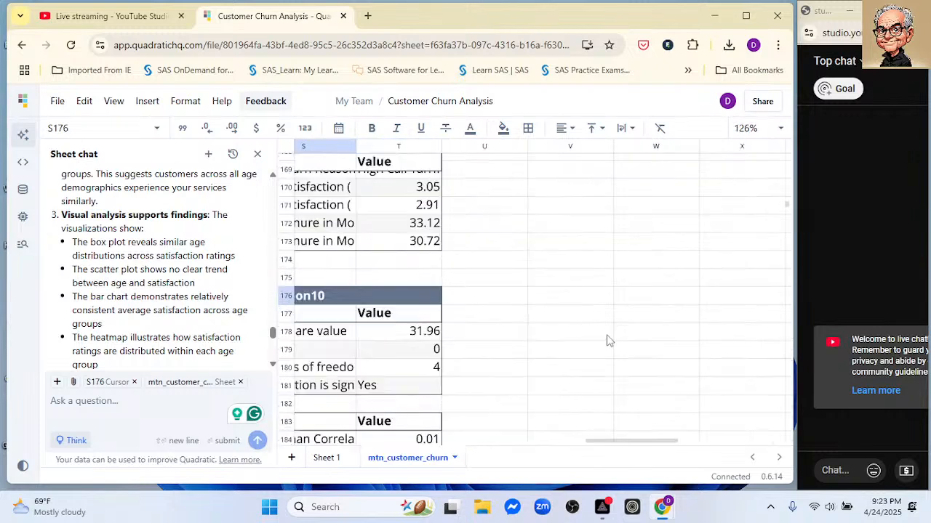
scroll(608, 340, "down", 15)
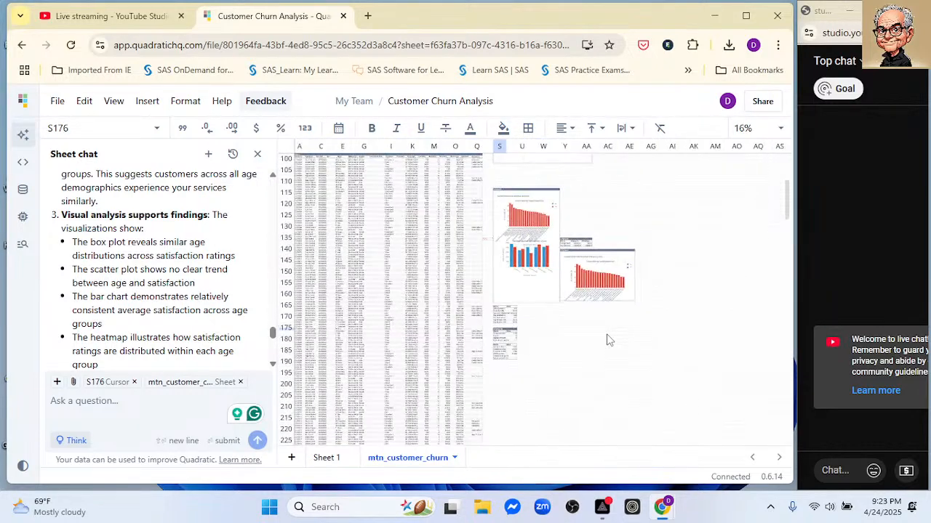
Ask the sheet chat "the plots aren't being displayed?" and submit the question
left_click(182, 404)
type("the plots ")
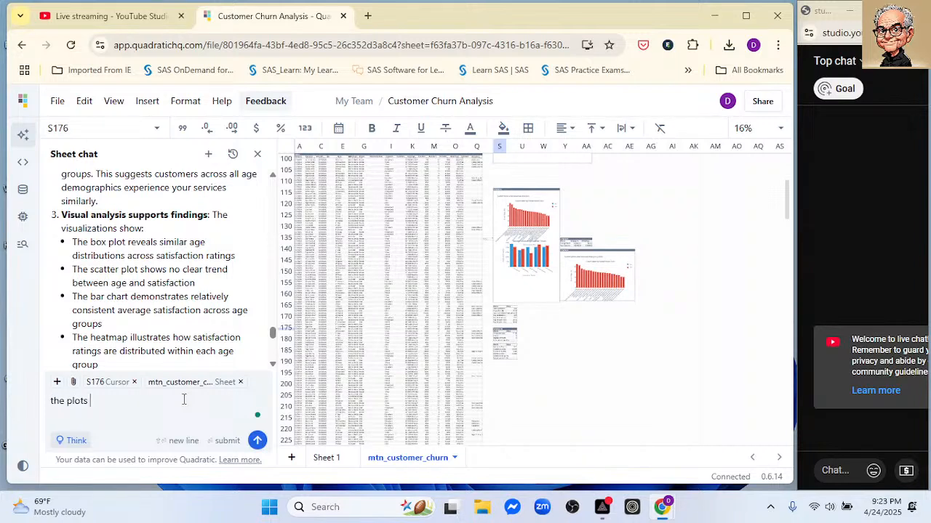
type("aren;")
type("'t begin")
type(" dispaly")
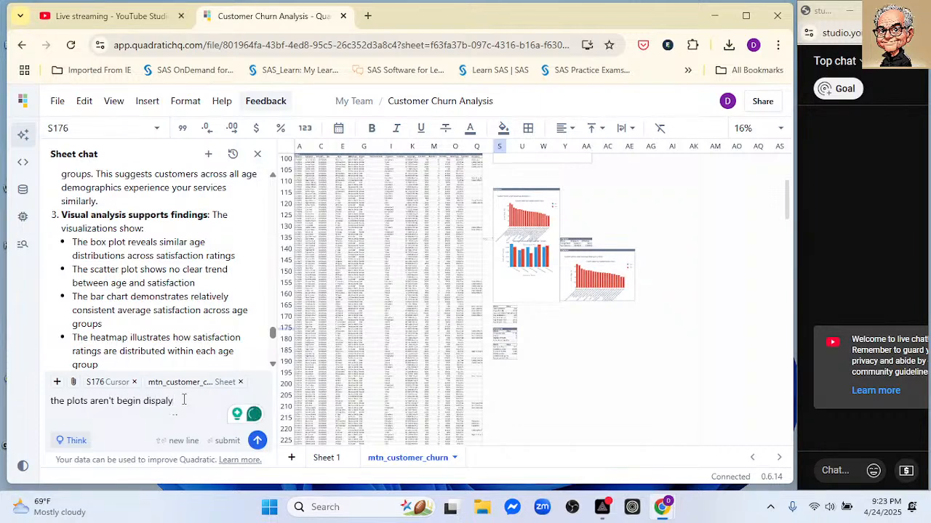
key("BackSpace")
key("BackSpace")
key("Tab")
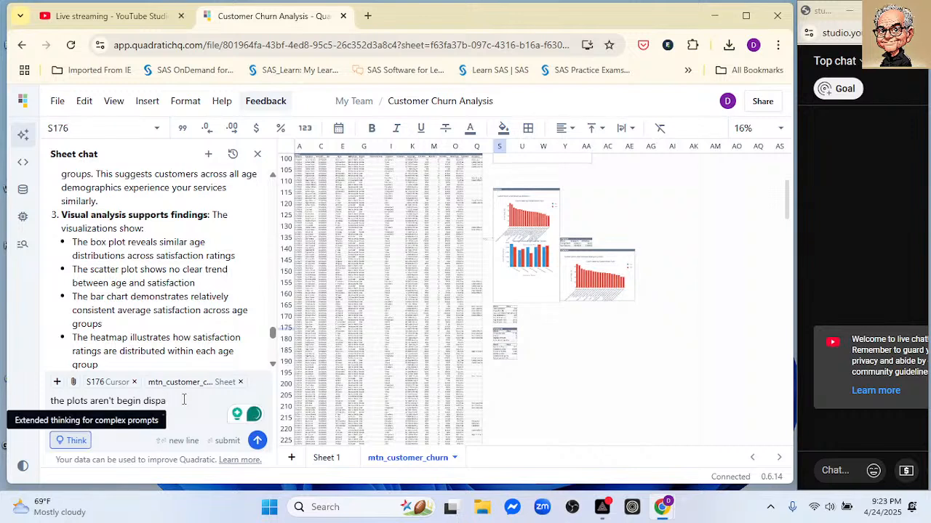
left_click(183, 399)
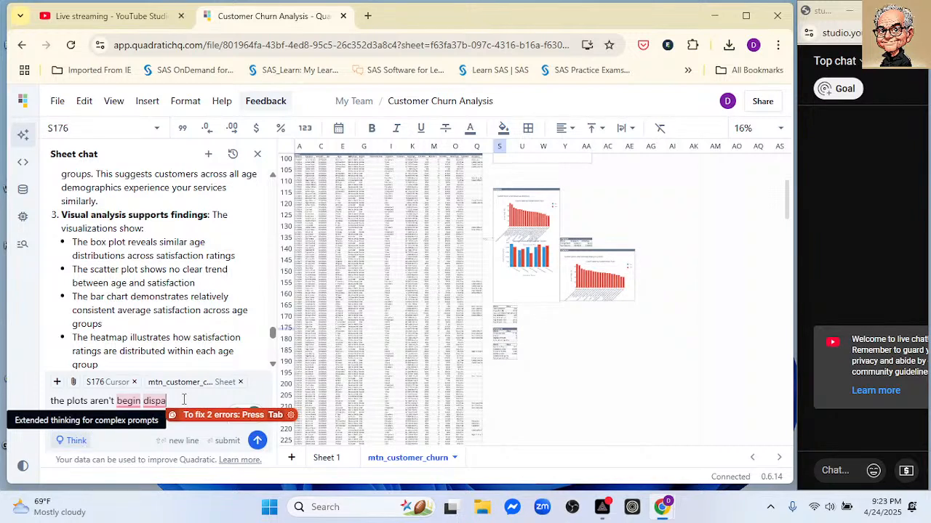
key("BackSpace")
key("BackSpace")
key("BackSpace")
key("BackSpace")
key("BackSpace")
key("BackSpace")
key("BackSpace")
key("BackSpace")
key("BackSpace")
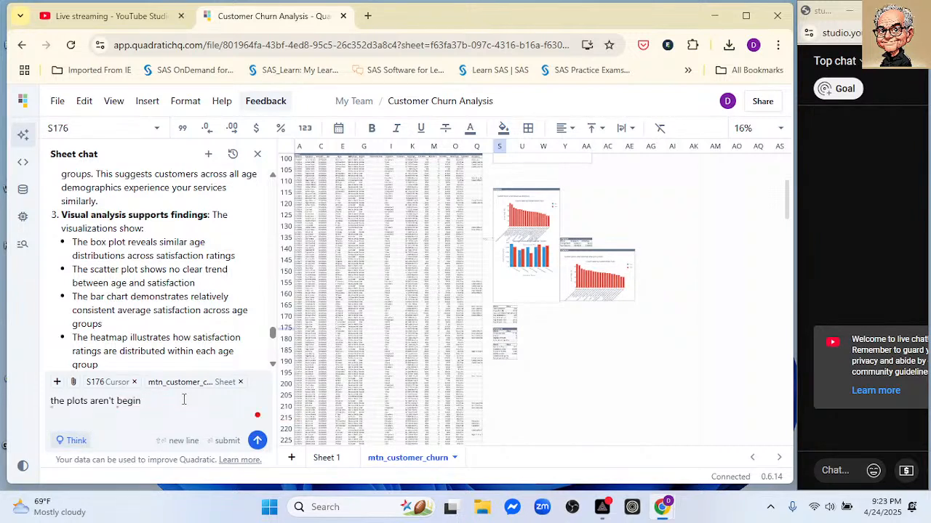
type("ing displaty")
key("BackSpace")
key("BackSpace")
type("yed?")
key("Return")
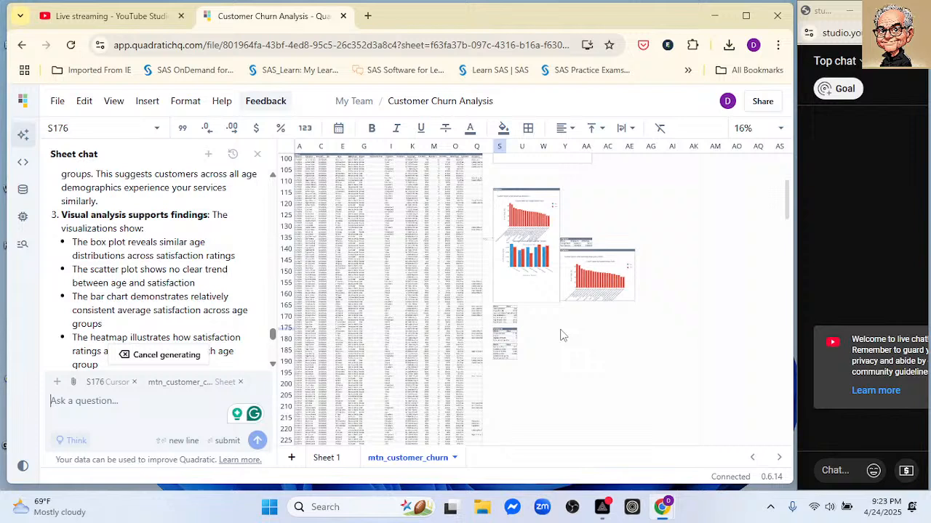
Read the chat's reply on chart locations and search the mtn_customer_churn columns beyond the existing charts for the missing plots
left_click(523, 372)
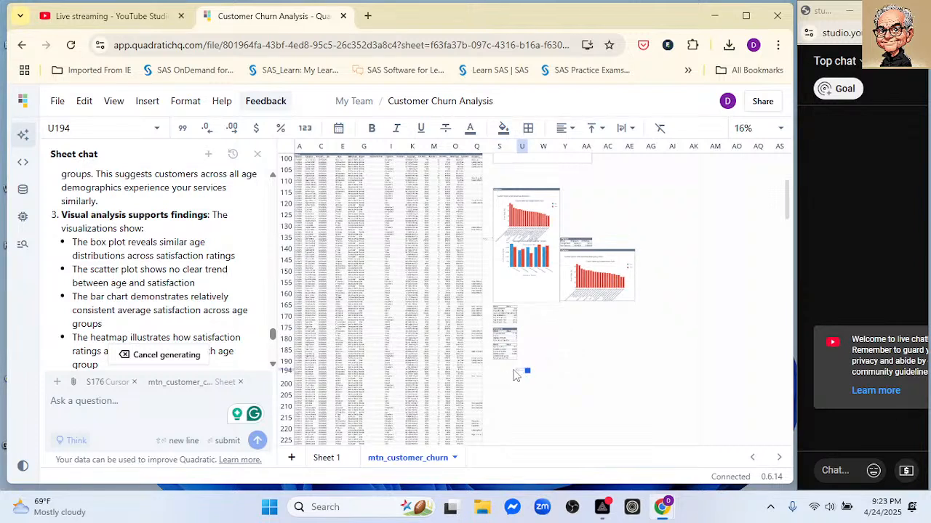
left_click(505, 368)
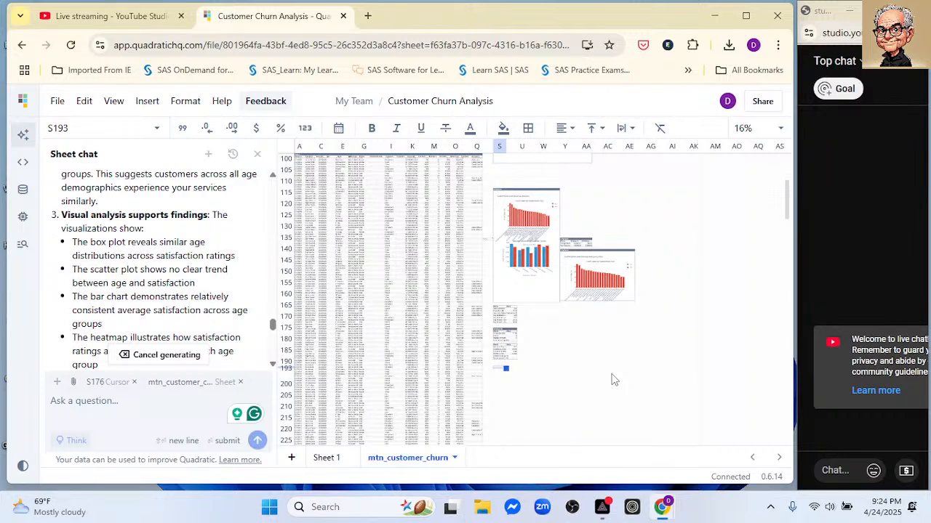
scroll(181, 212, "down", 5)
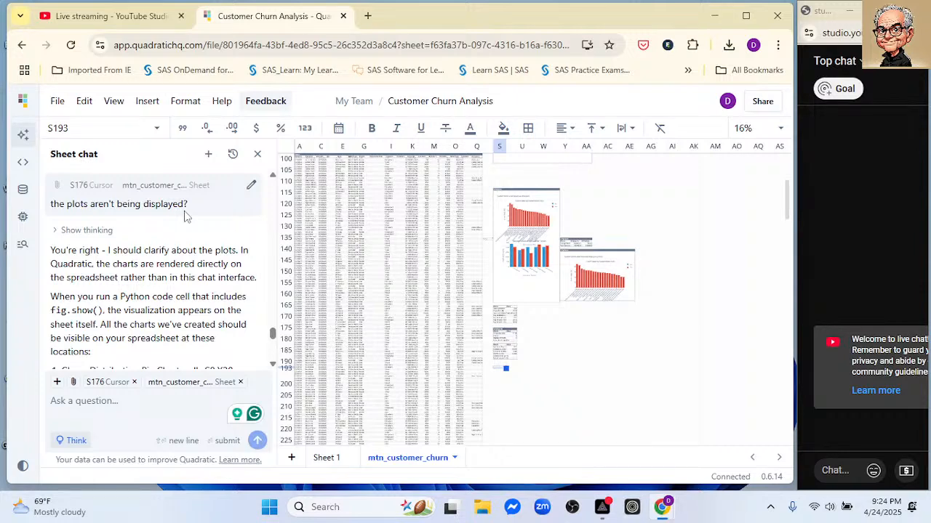
scroll(186, 215, "down", 3)
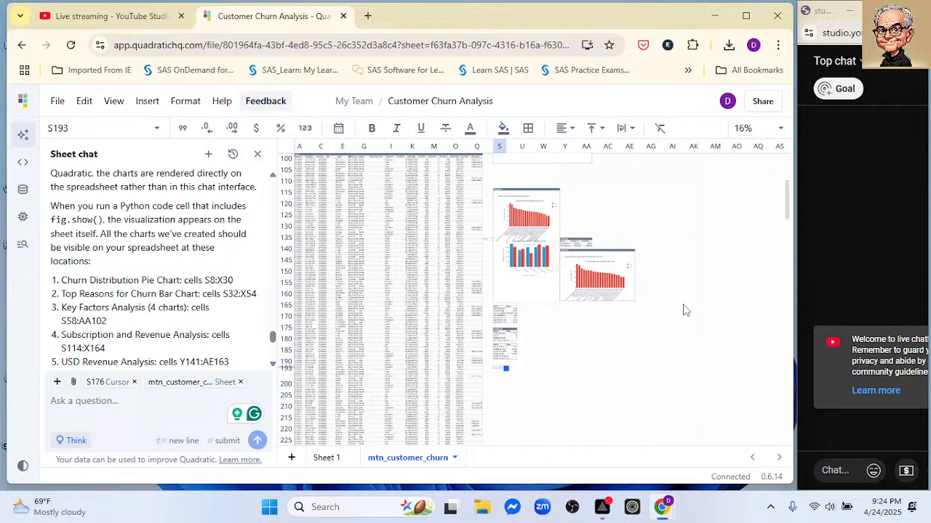
scroll(672, 276, "down", 3)
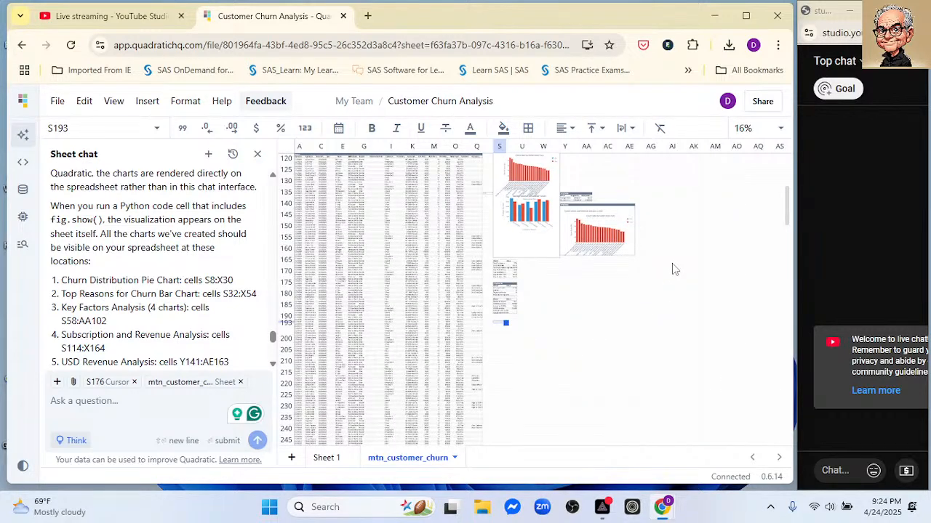
scroll(672, 268, "right", 3)
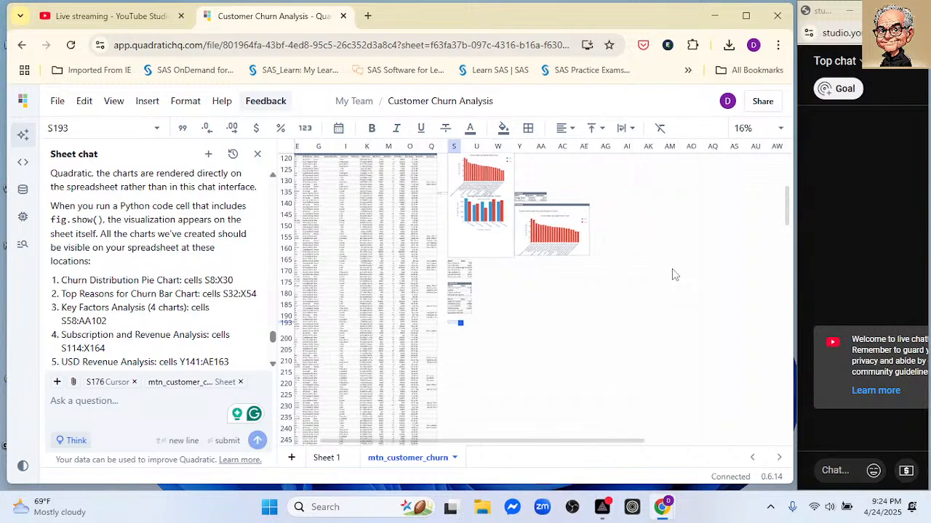
scroll(672, 275, "right", 10)
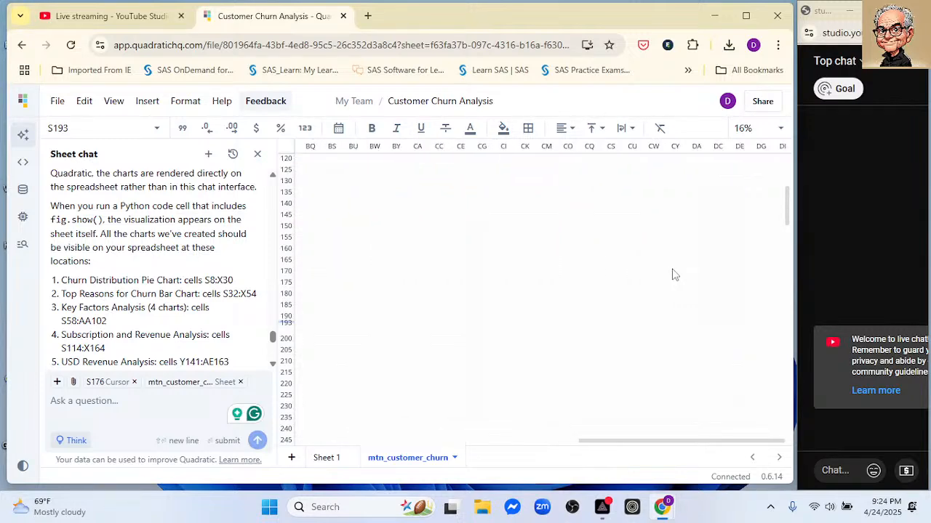
scroll(671, 275, "right", 20)
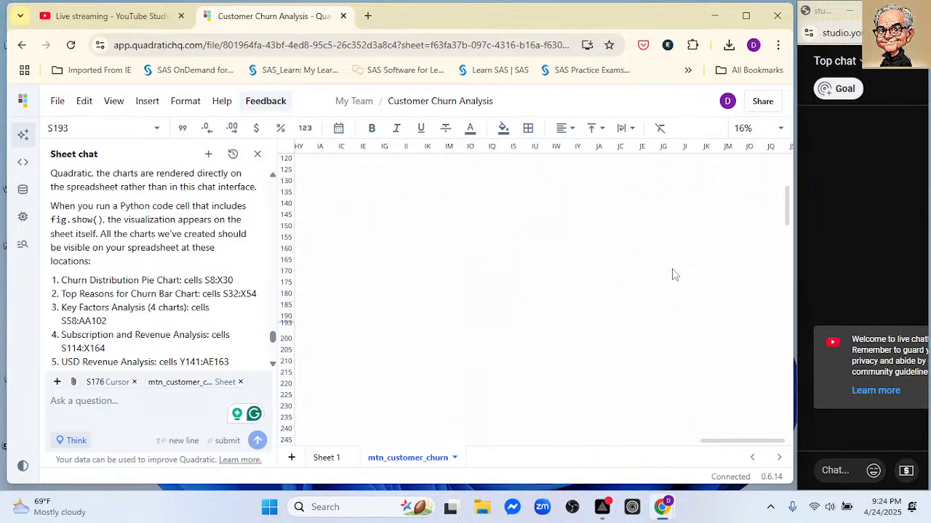
scroll(672, 271, "right", 15)
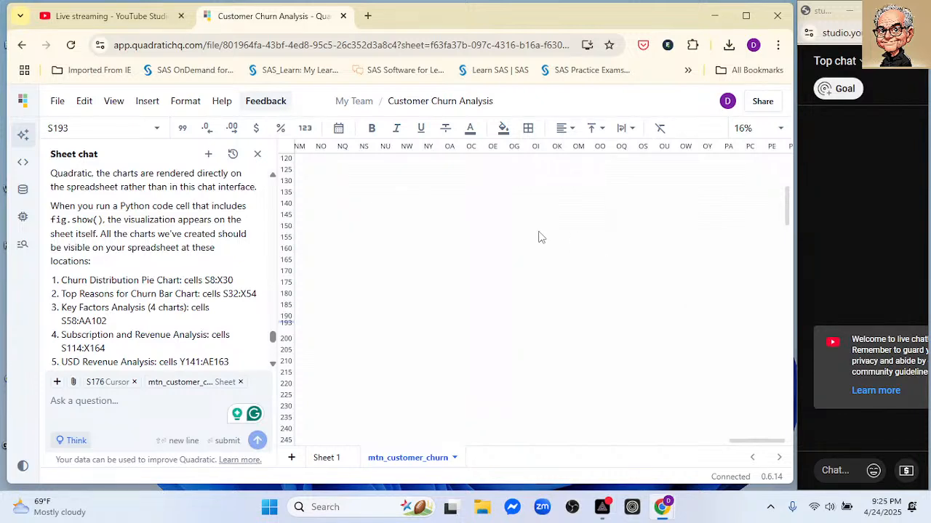
scroll(540, 237, "up", 5)
scroll(541, 237, "left", 20)
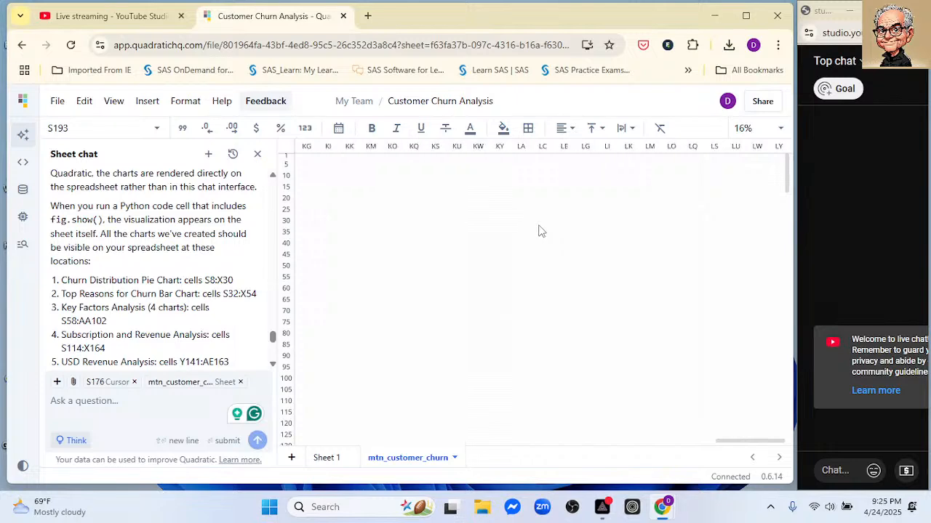
scroll(541, 231, "left", 20)
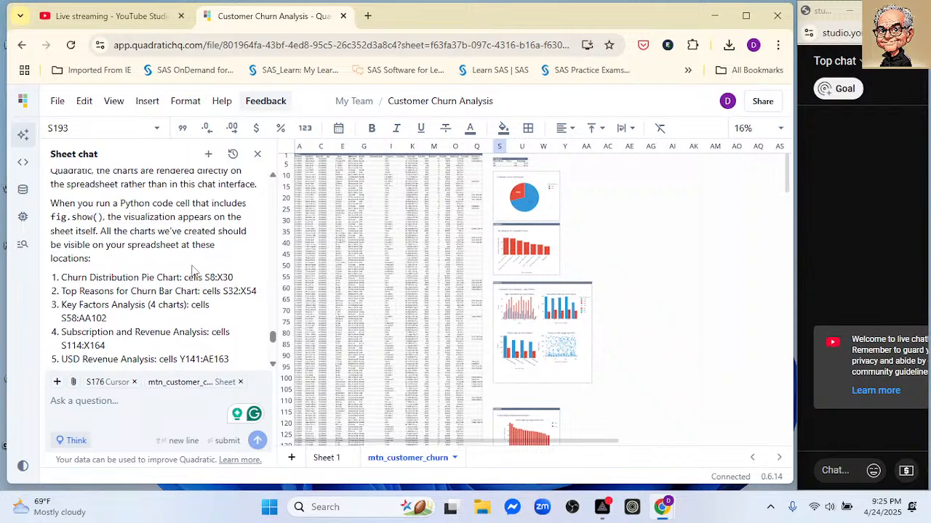
Check the areas near cells S176 and S183 for the gender and age satisfaction plots listed in the chat reply
scroll(195, 280, "down", 3)
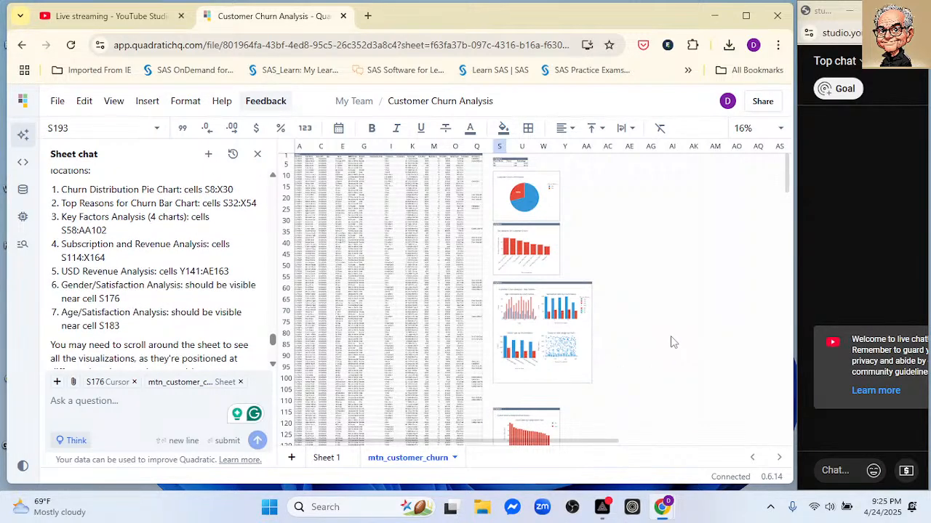
scroll(673, 341, "down", 5)
scroll(673, 342, "up", 2)
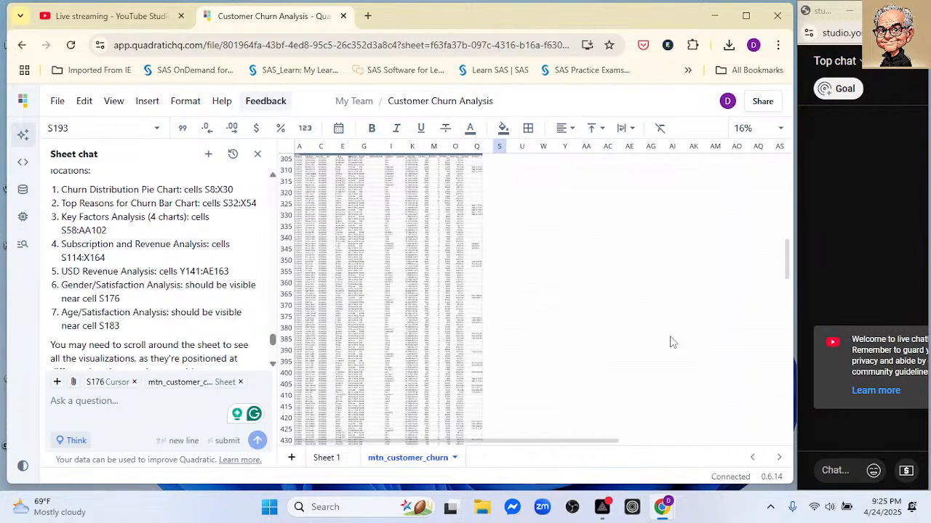
scroll(672, 342, "up", 3)
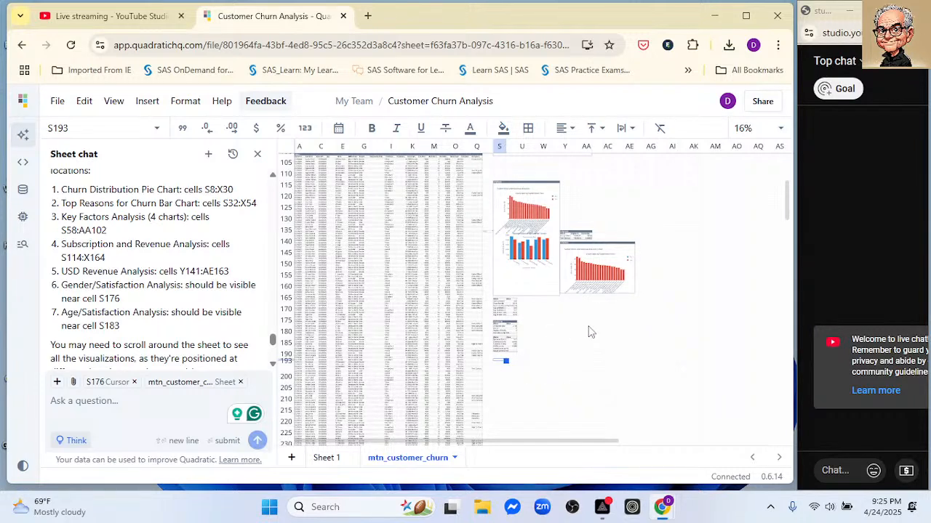
left_click(579, 331)
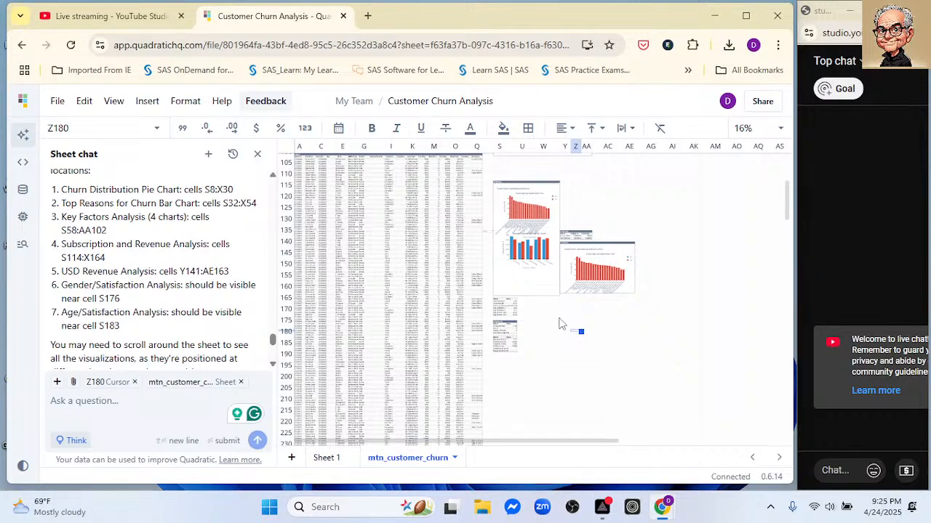
scroll(562, 324, "right", 2)
scroll(560, 324, "up", 3)
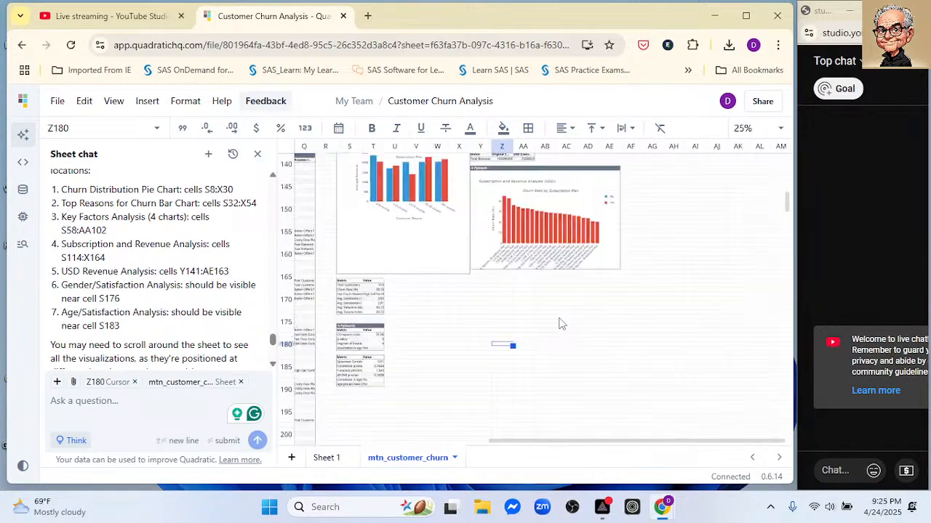
scroll(440, 346, "up", 1)
scroll(441, 345, "left", 5)
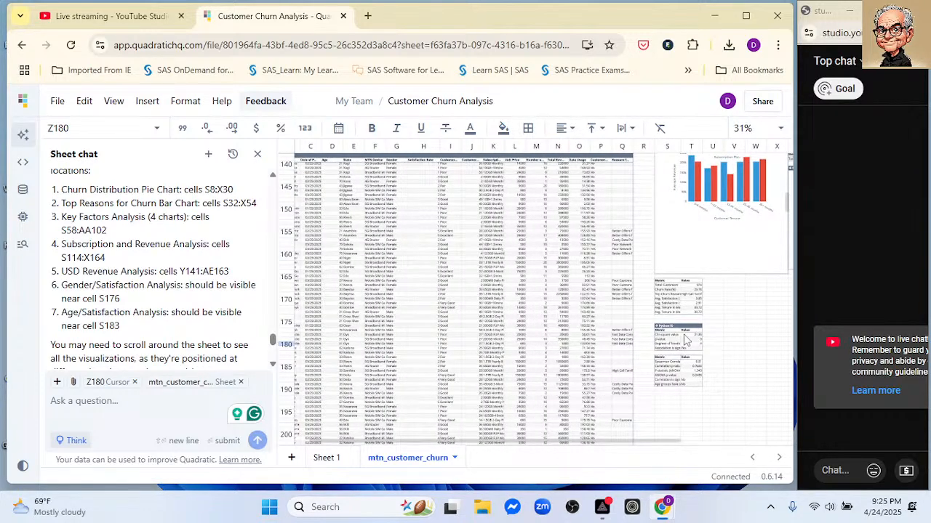
scroll(177, 251, "down", 3)
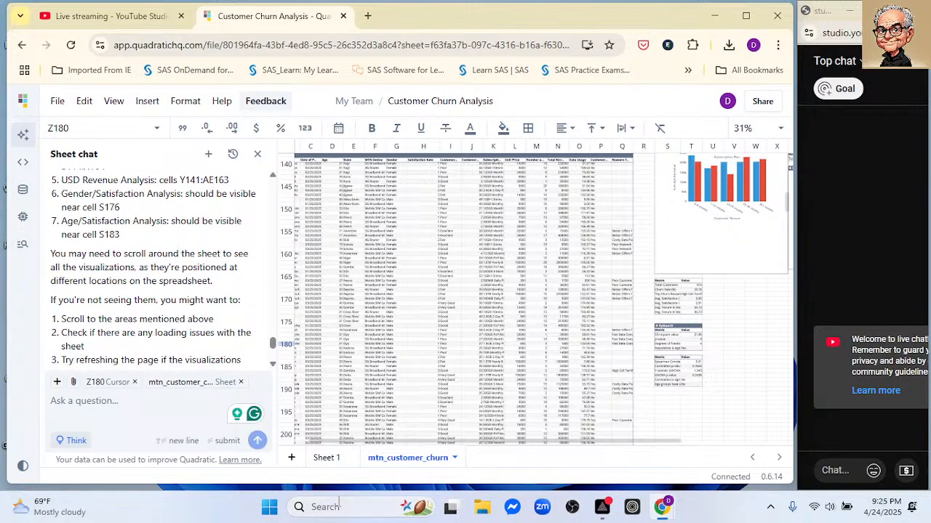
Open the empty Sheet 1 and draft the chat prompt "Redraw the plot on Sheet 1" without submitting it
left_click(327, 459)
left_click(144, 405)
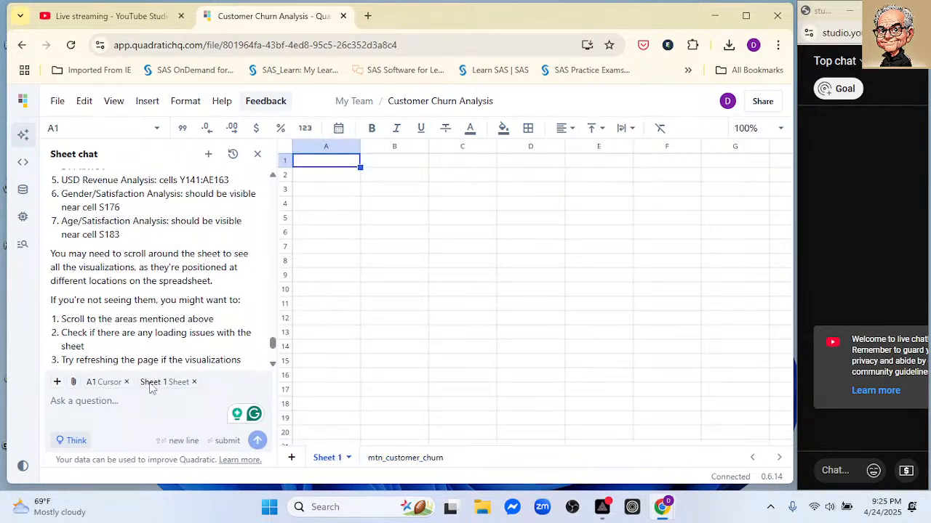
type("rede")
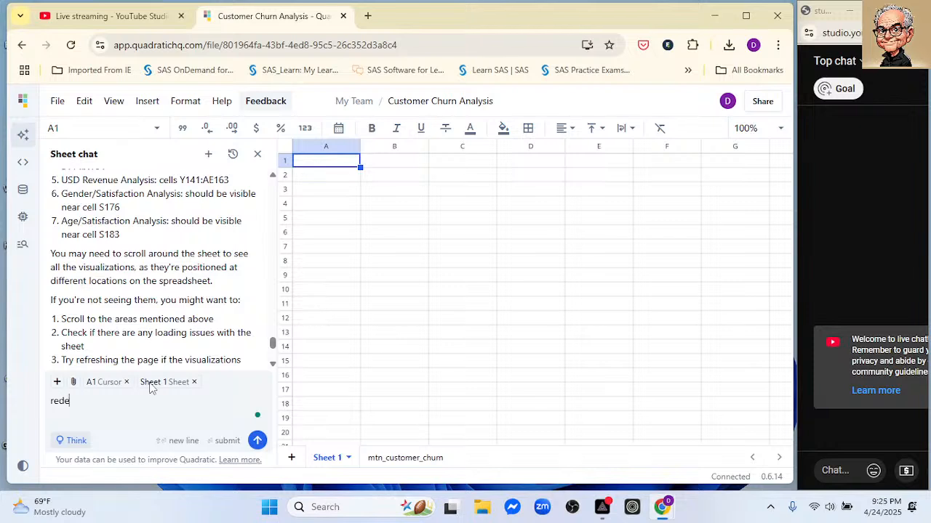
key("BackSpace")
key("BackSpace")
key("BackSpace")
key("BackSpace")
type("Redraw the plot on shee")
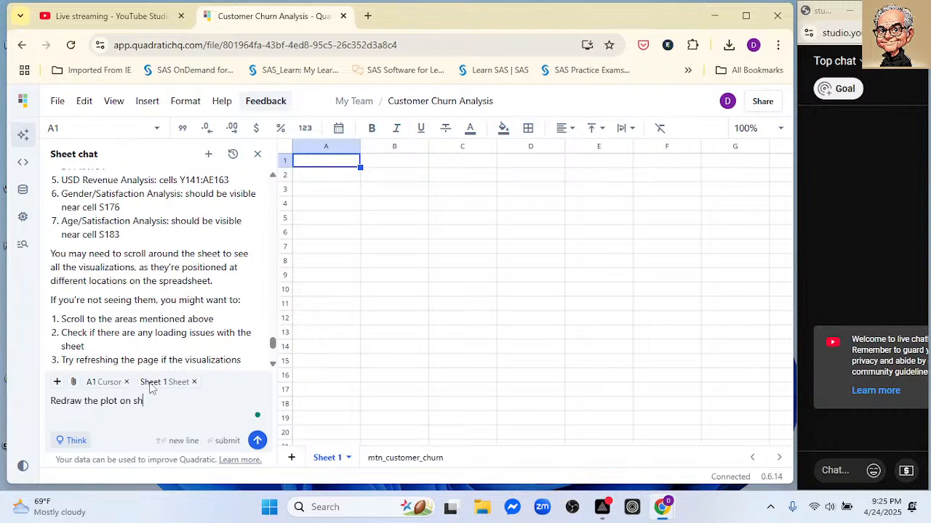
key("BackSpace")
key("BackSpace")
key("BackSpace")
key("BackSpace")
type("Sheet 1")
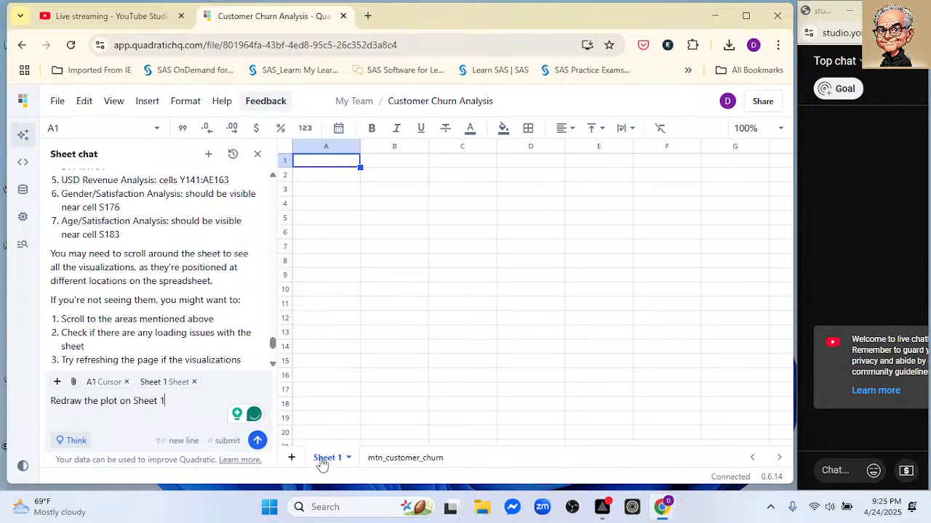
Rename Sheet 1 as dashboard
double_click(327, 458)
type("dasgh")
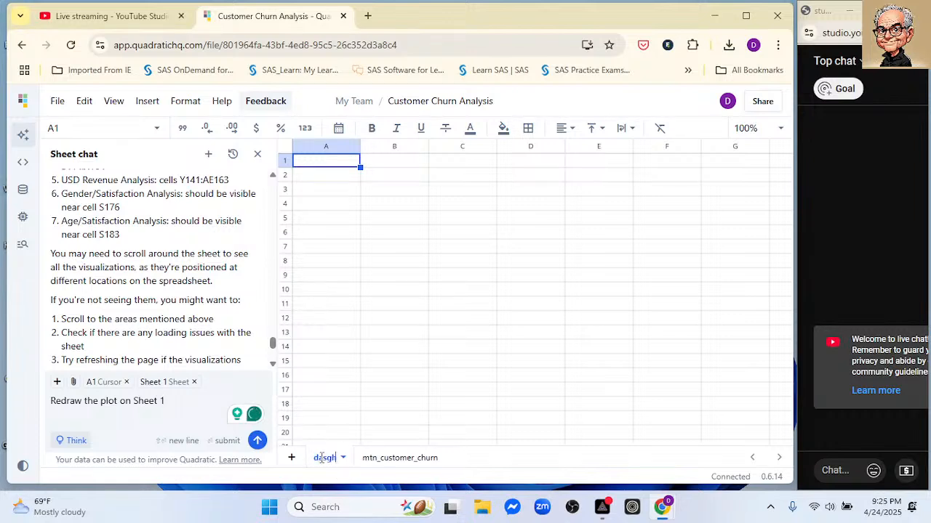
key("BackSpace")
key("BackSpace")
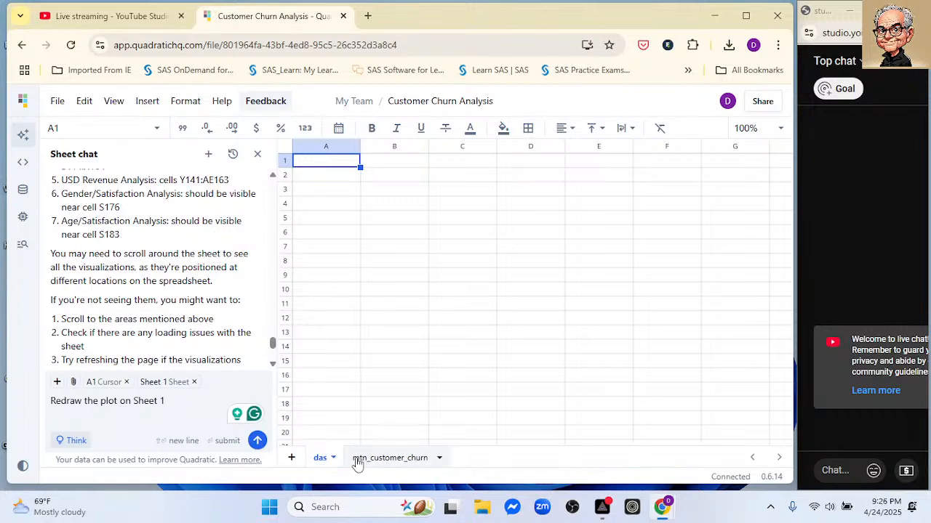
type("hboard")
key("Return")
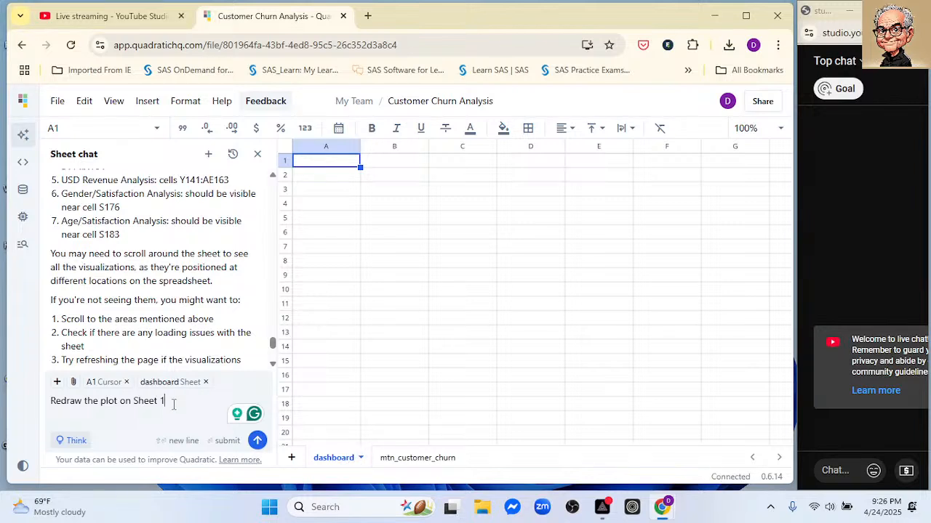
Change the drafted prompt's target from Sheet 1 to dashboard, submit it and view the chart drawn on the dashboard sheet
key("BackSpace")
key("BackSpace")
key("BackSpace")
key("BackSpace")
key("BackSpace")
key("BackSpace")
key("BackSpace")
type("d")
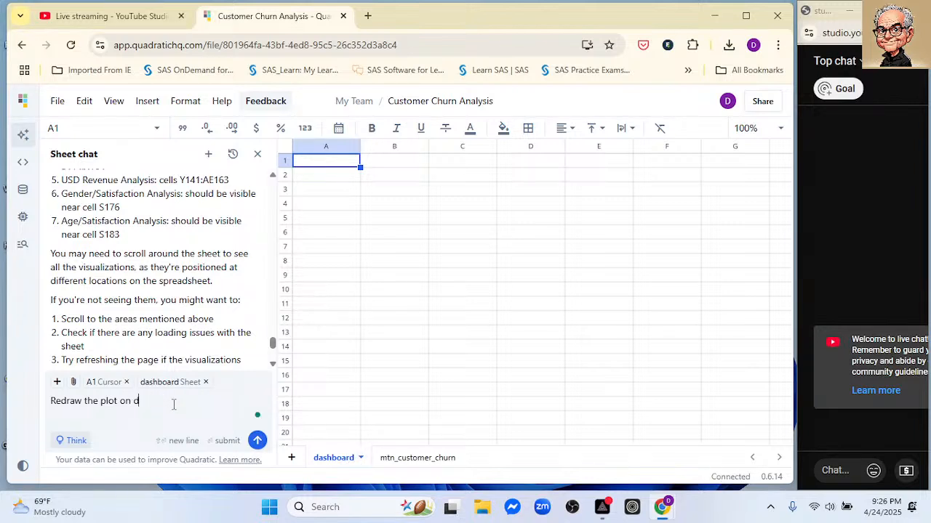
type("ashboardard")
key("Return")
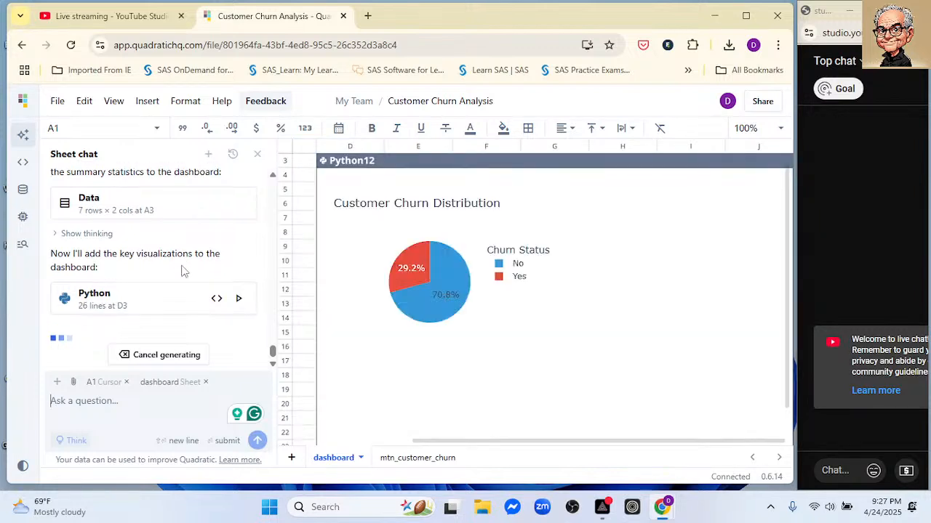
scroll(459, 294, "down", 2)
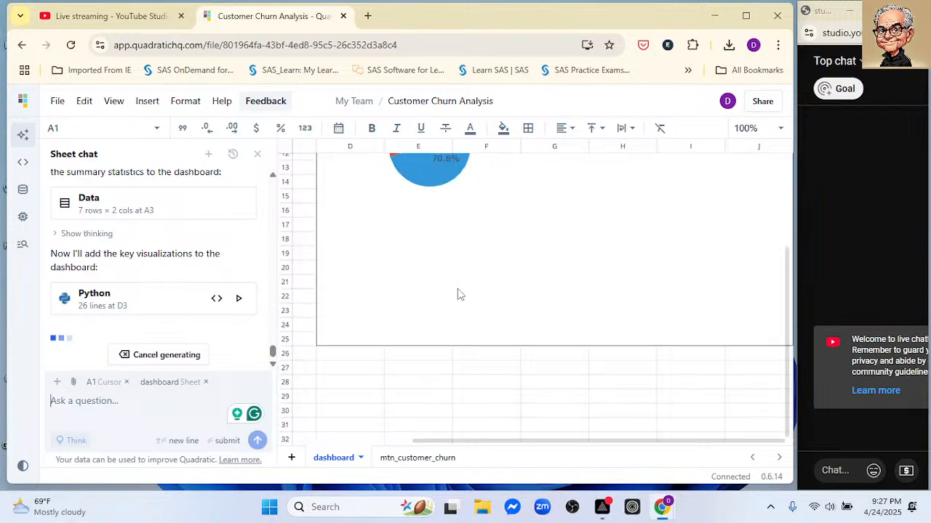
scroll(458, 293, "up", 3)
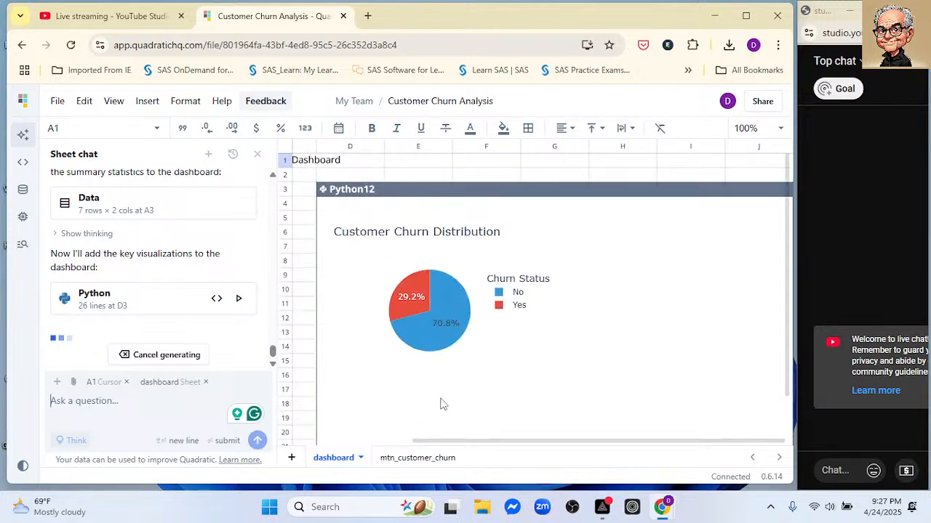
Request the chat's suggested "Add financial impact analysis" for the dashboard and view the area around cell A12 beside the churn charts
left_click_drag(419, 444, 295, 440)
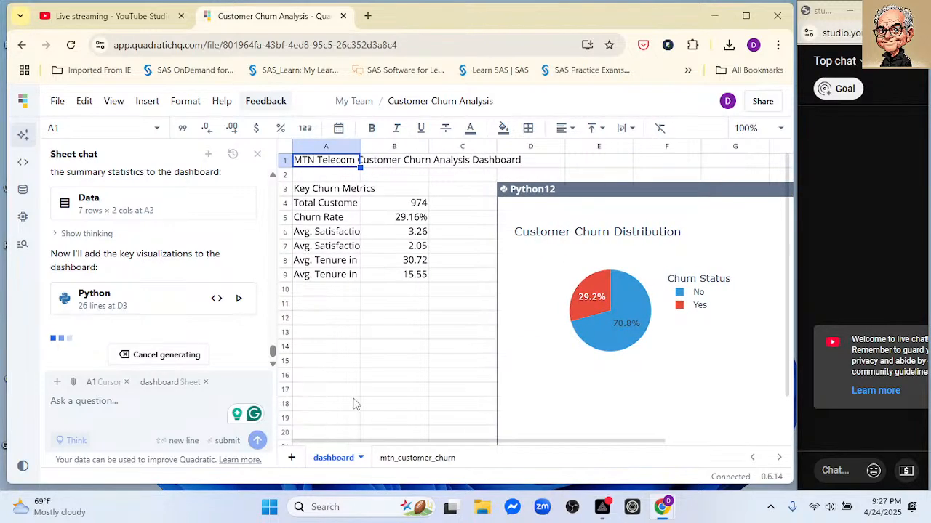
scroll(357, 343, "down", 5)
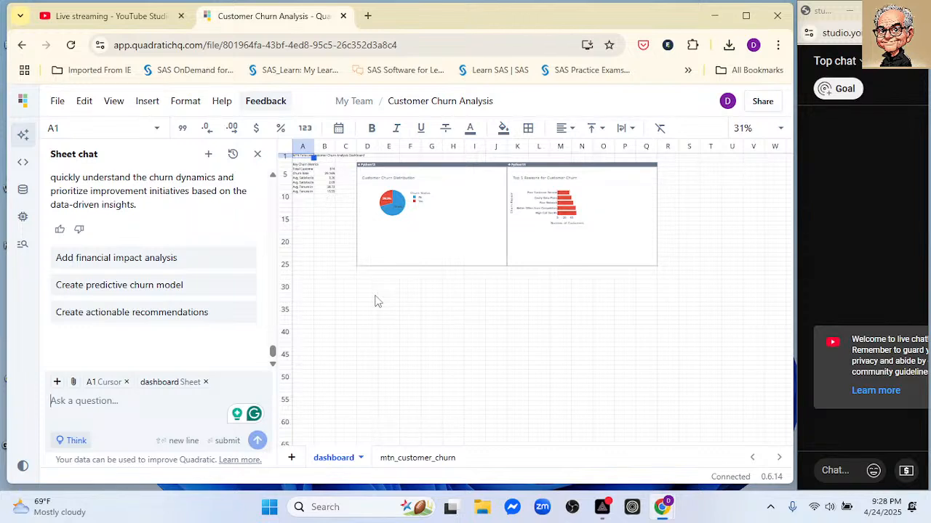
left_click(148, 261)
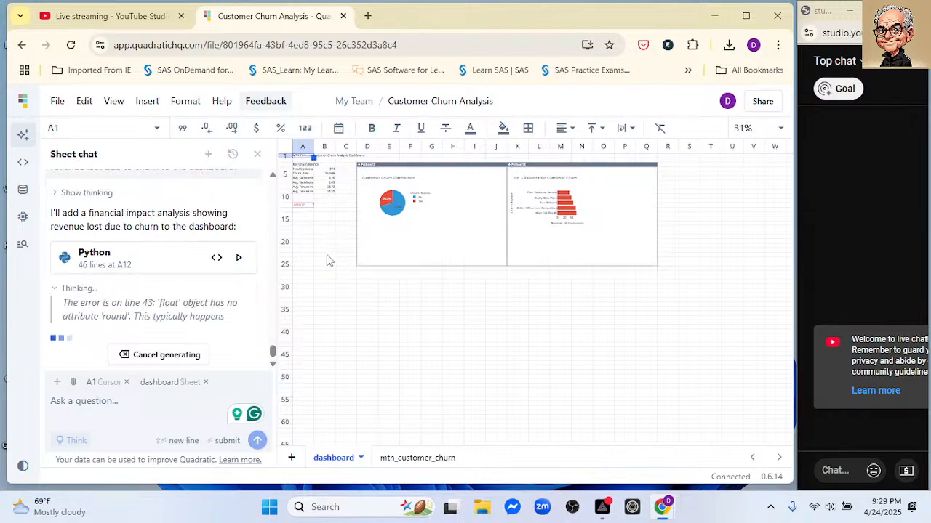
scroll(327, 260, "up", 2)
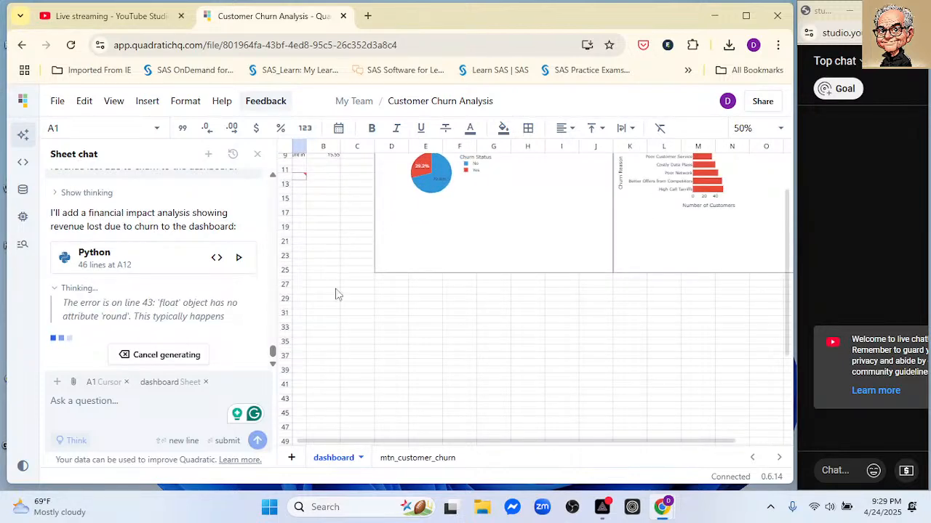
scroll(336, 295, "left", 1)
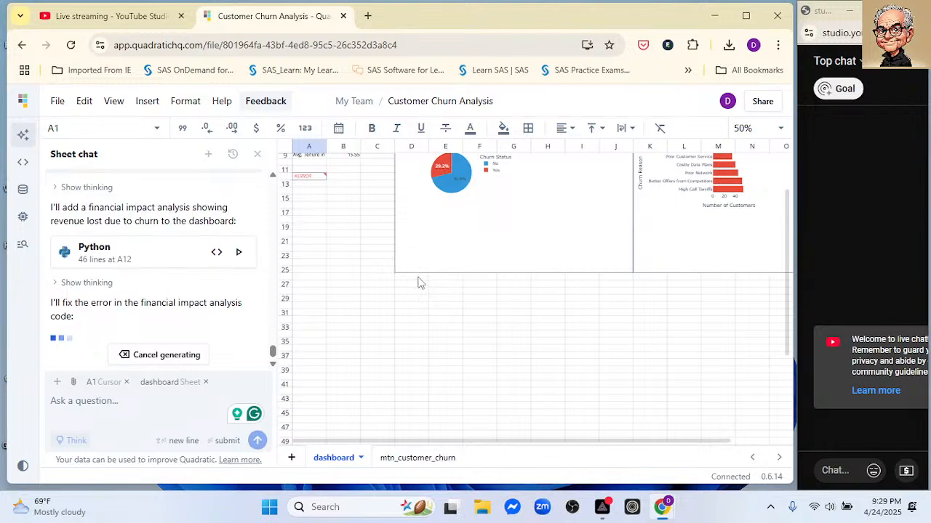
scroll(469, 204, "up", 1)
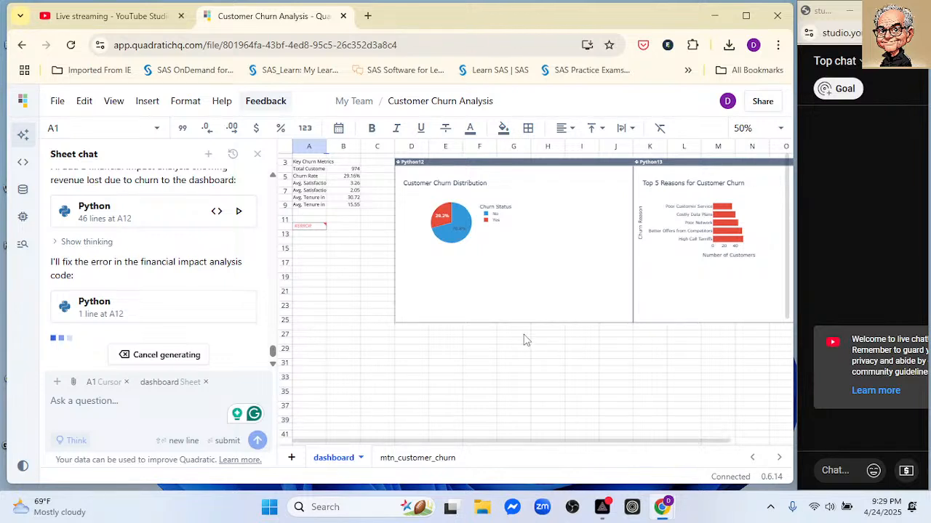
left_click(526, 251)
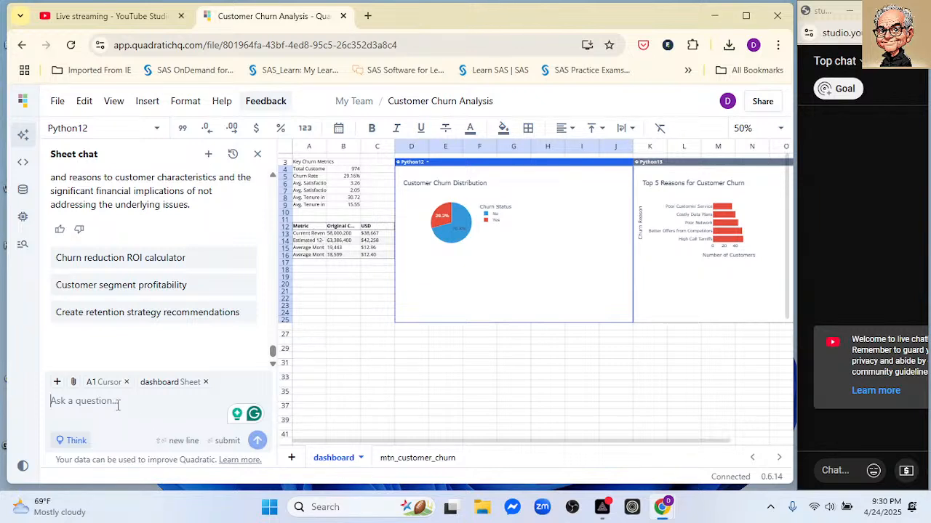
Review the chat's financial impact analysis reply, from its closing summary back to the request that started it
scroll(224, 224, "up", 1)
scroll(223, 224, "up", 3)
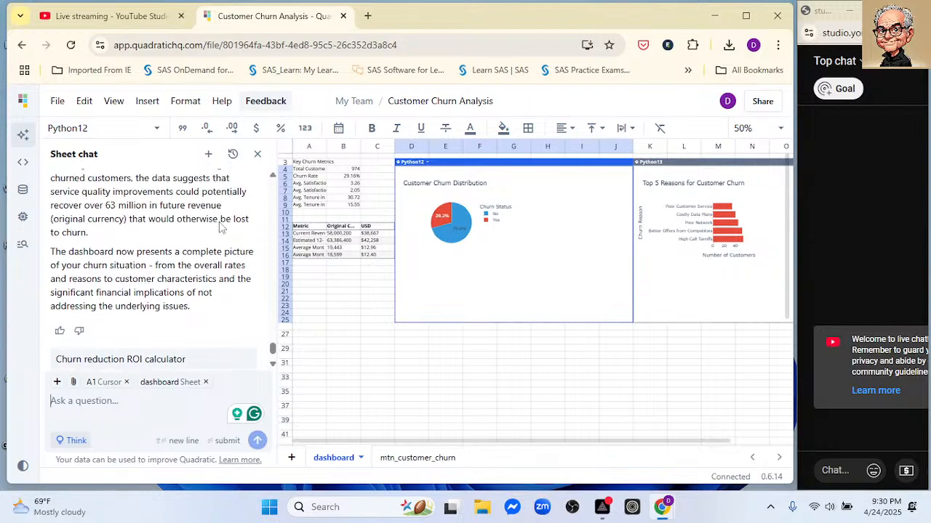
scroll(220, 225, "up", 3)
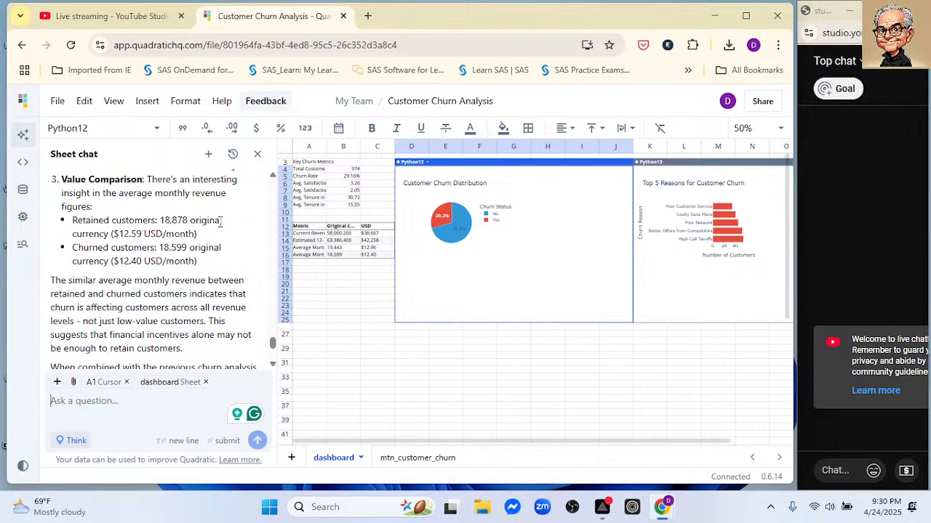
scroll(220, 223, "up", 6)
scroll(220, 223, "up", 2)
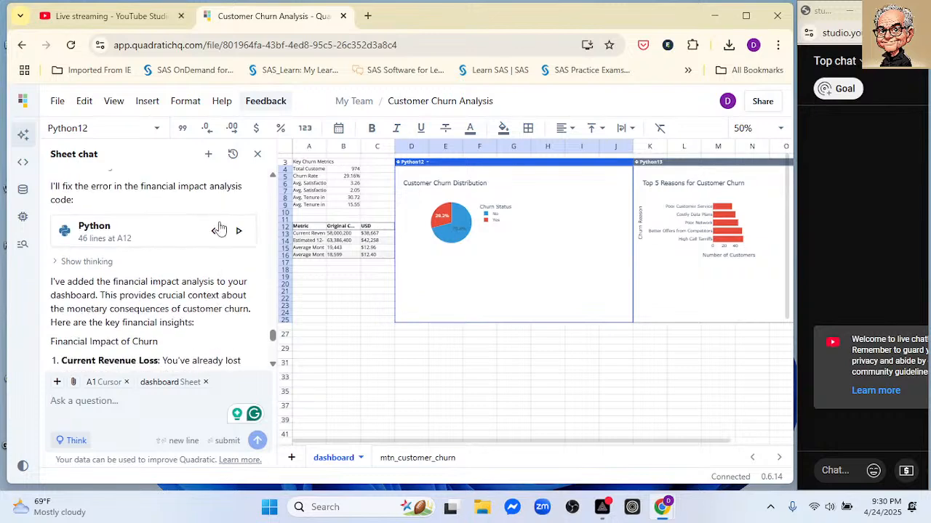
scroll(177, 198, "up", 5)
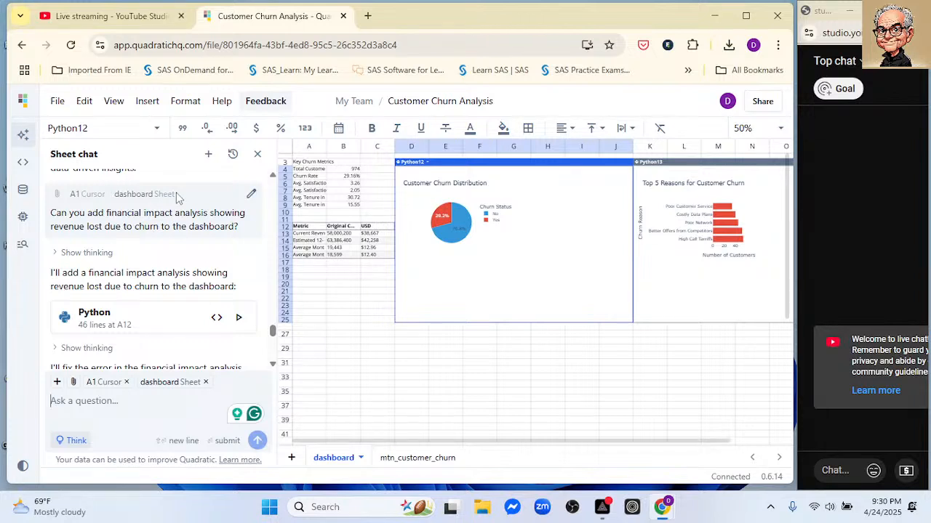
left_click(387, 380)
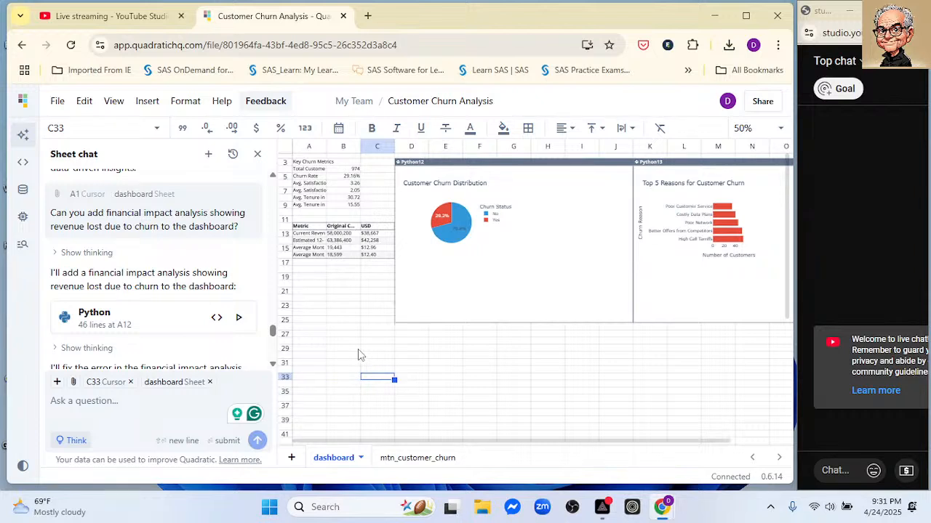
left_click(602, 509)
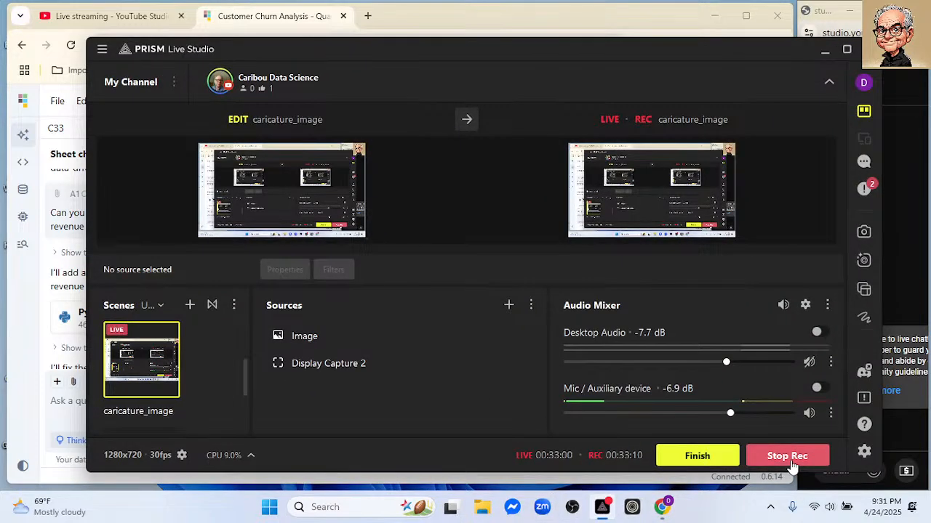